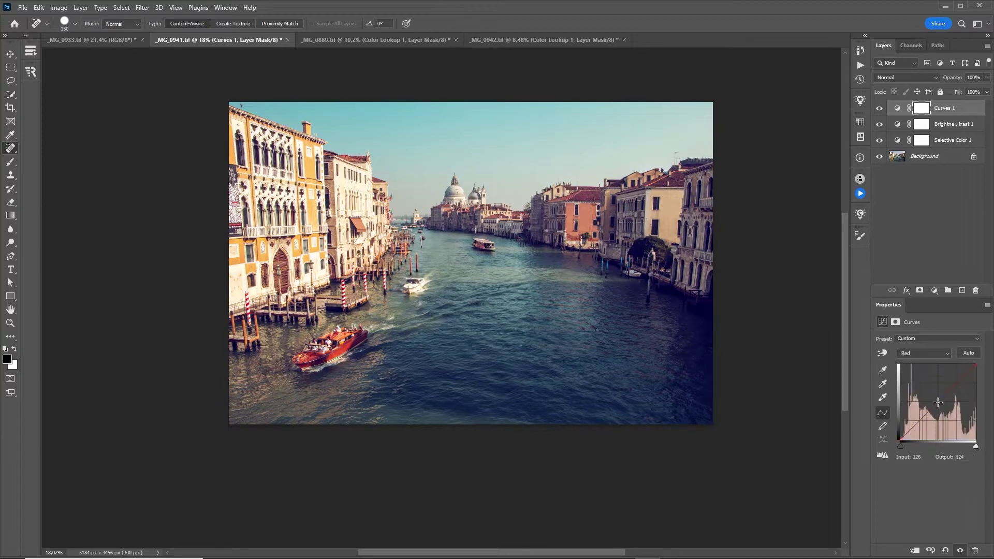
- Move the red channel's highlight point in the Curves adjustment to input 236, output 255
left_click_drag(976, 365, 971, 366)
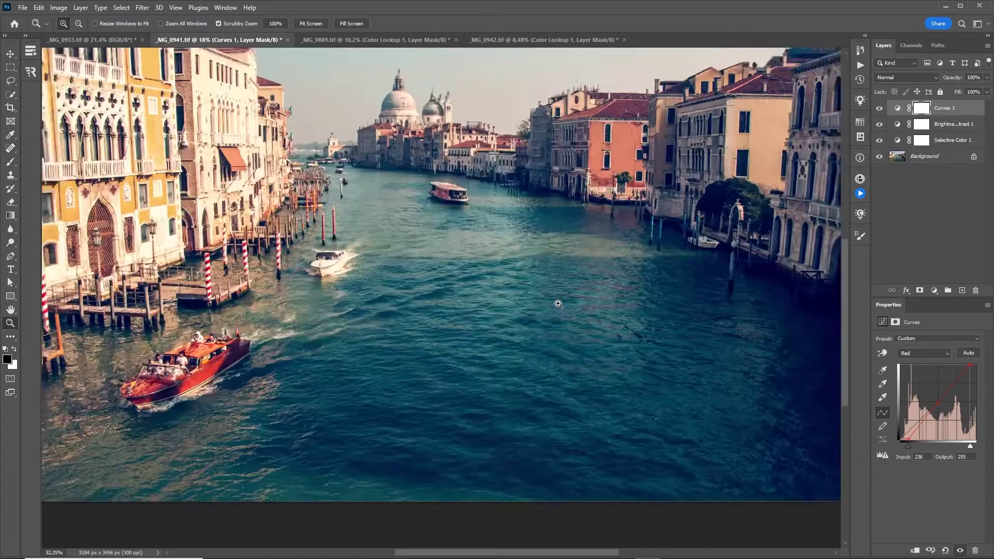
left_click(558, 304, "alt")
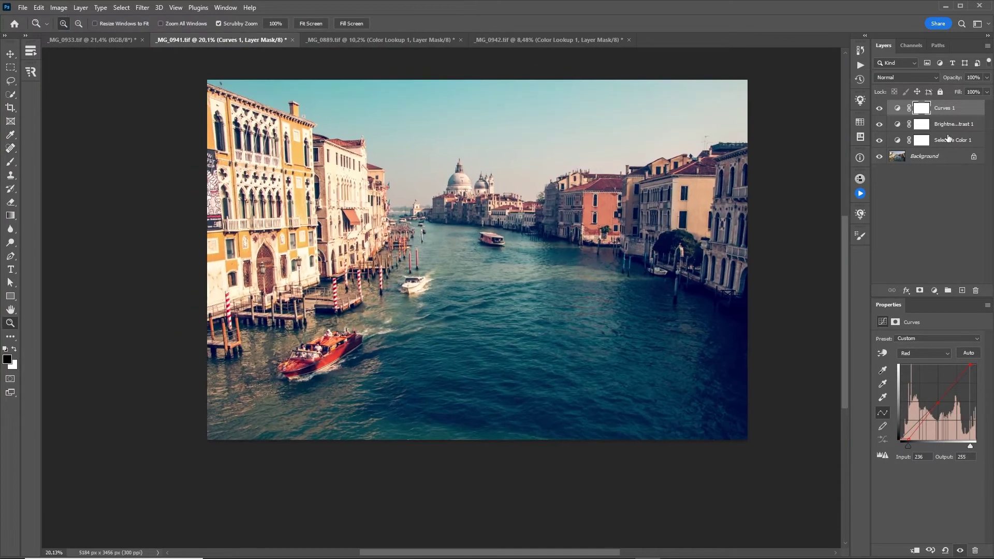
left_click(799, 66)
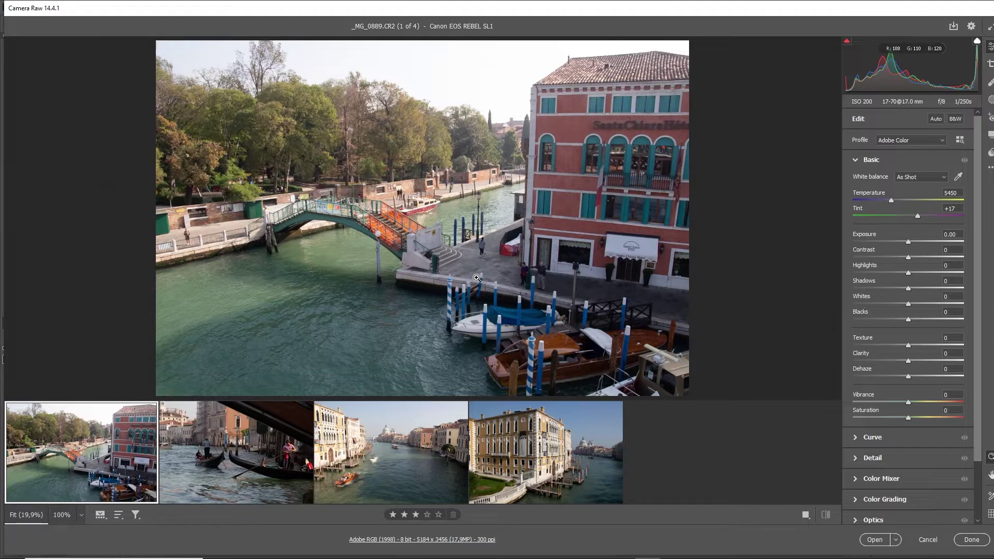
- In Camera Raw, save all four Venice photos as TIFF files into the Color Correction or Color Grading folder on the Desktop
left_click(545, 452)
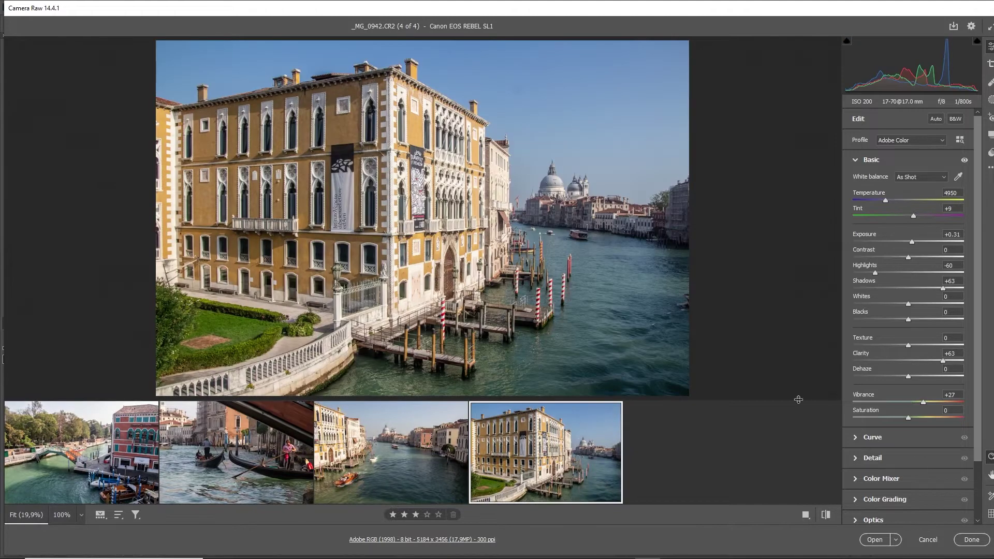
left_click(99, 480, "shift")
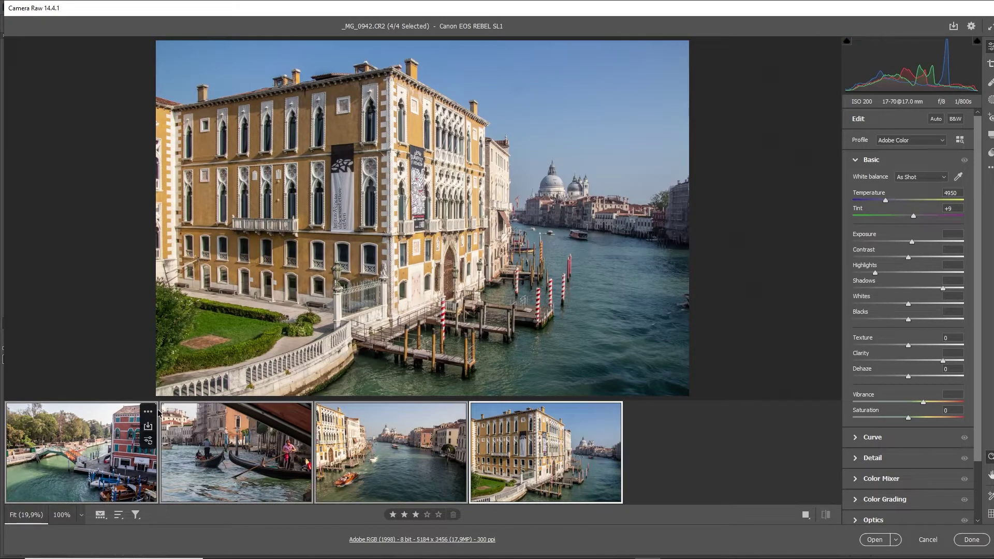
left_click(148, 427)
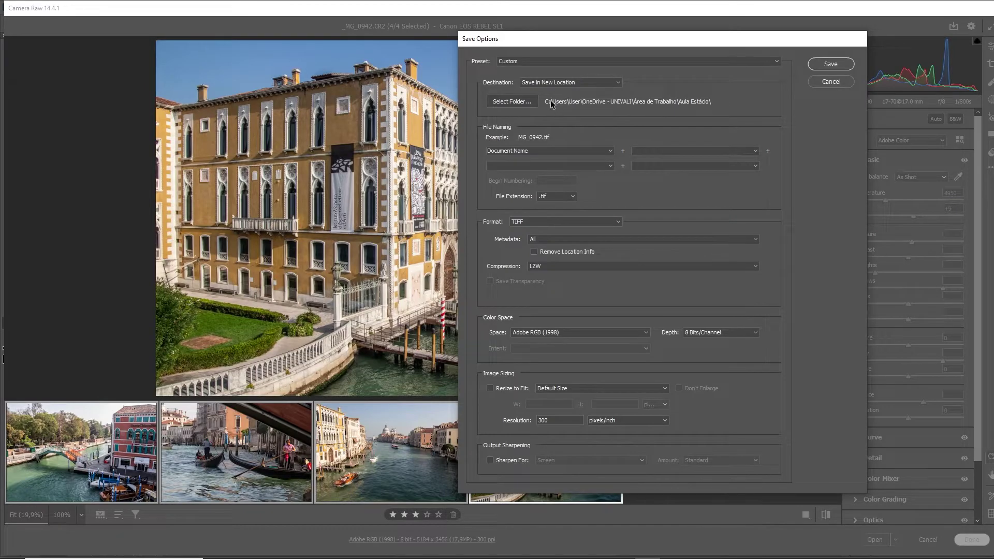
left_click(519, 103)
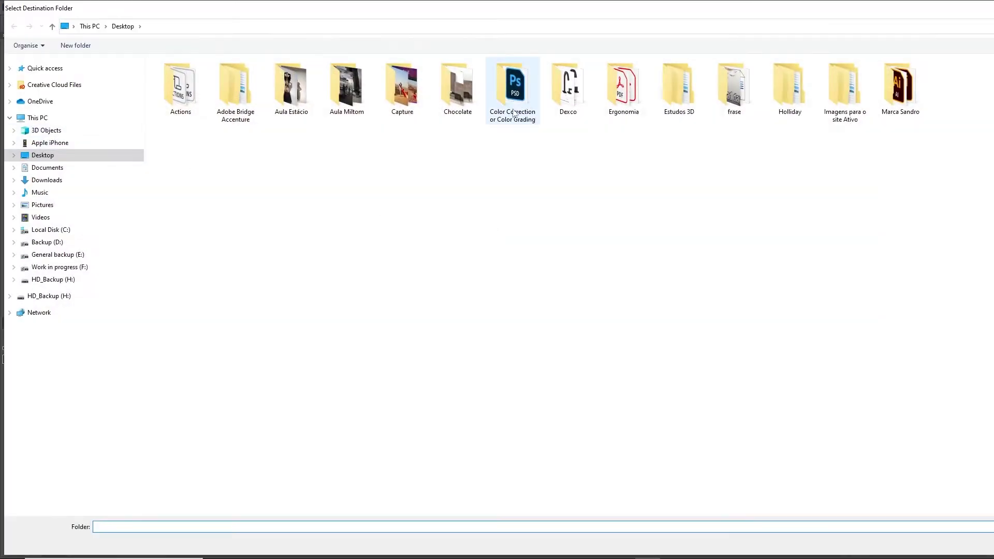
double_click(513, 88)
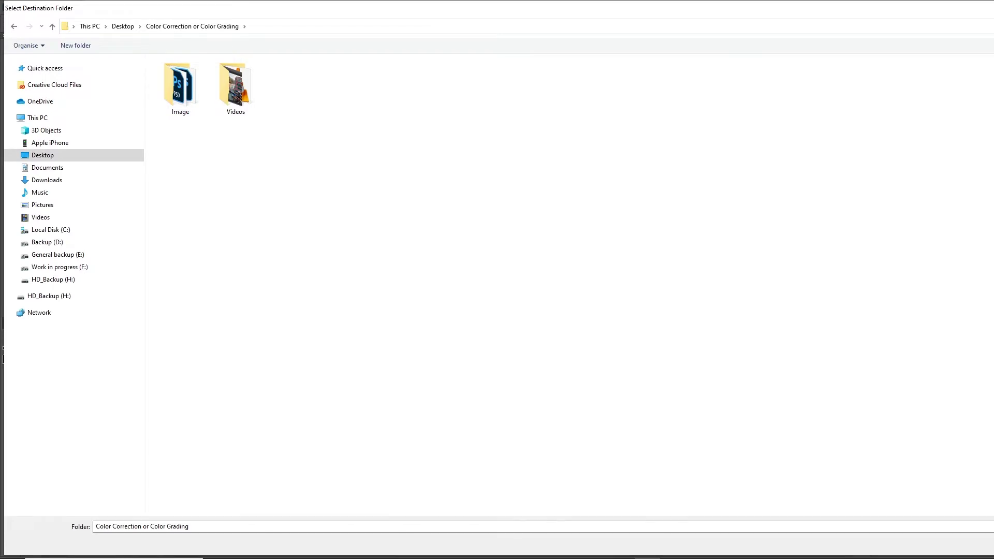
key("Return")
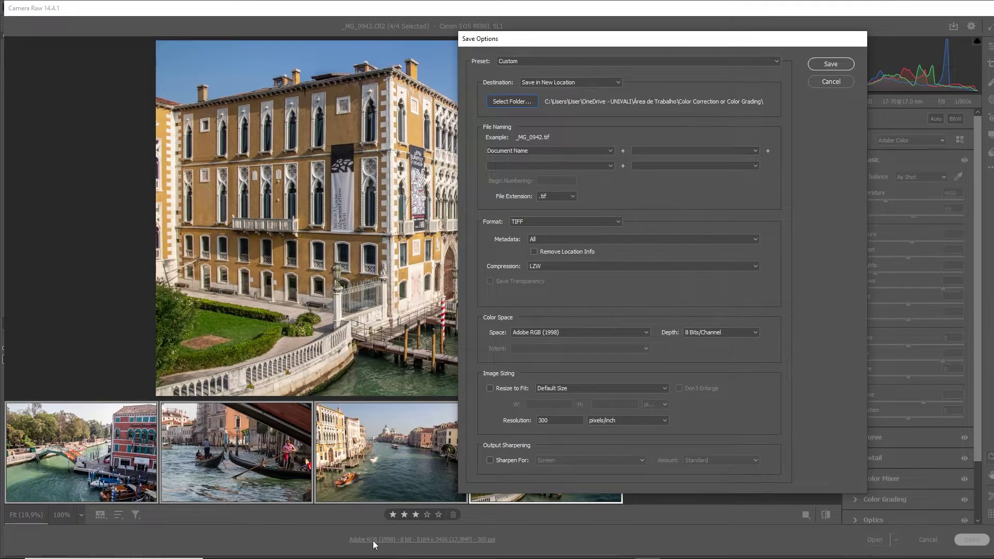
left_click(831, 63)
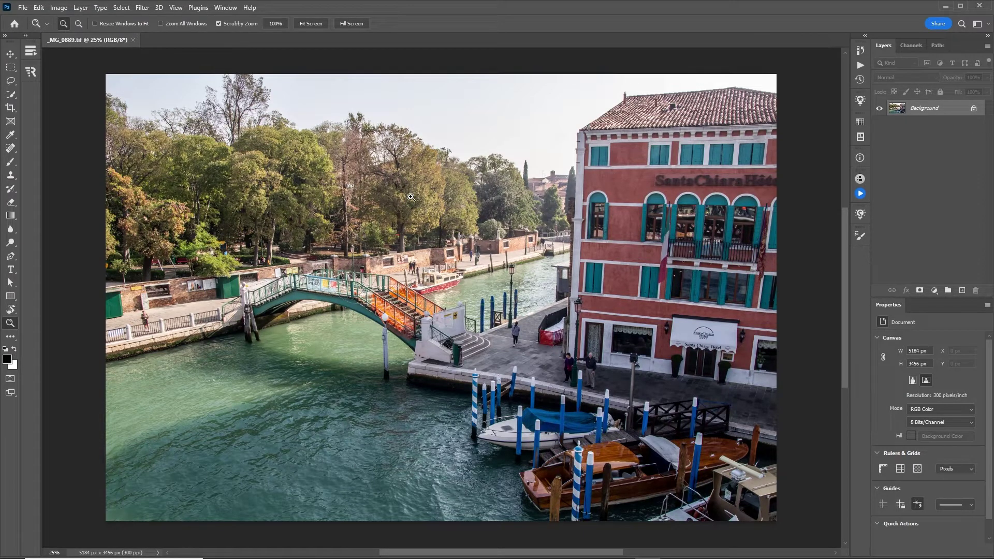
- Add a Selective Color adjustment layer, set Magenta to -13% for Yellows, and compare the image with the layer hidden and shown
left_click(934, 291)
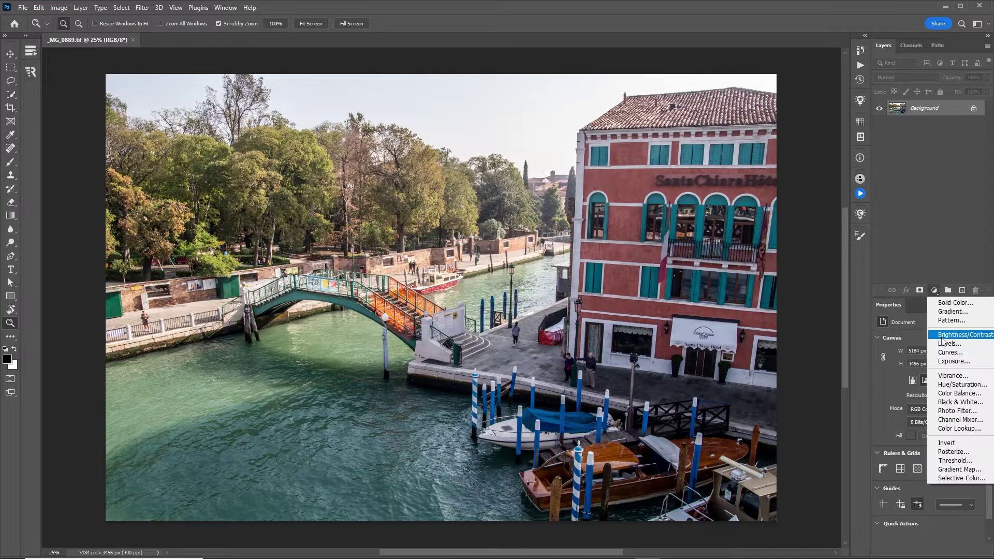
left_click(962, 478)
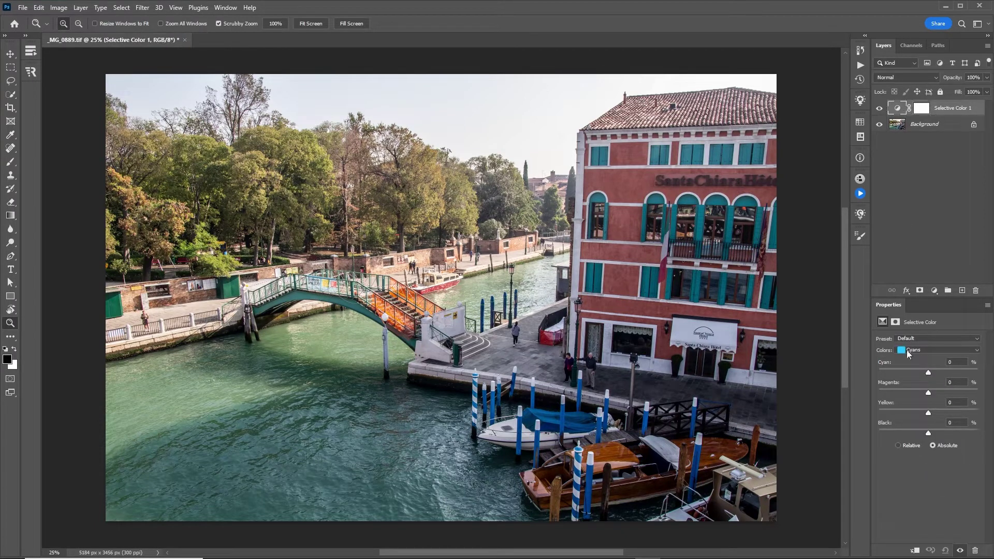
left_click(907, 350)
left_click(912, 368)
left_click_drag(929, 392, 922, 392)
left_click(879, 108)
left_click(879, 108)
left_click(880, 107)
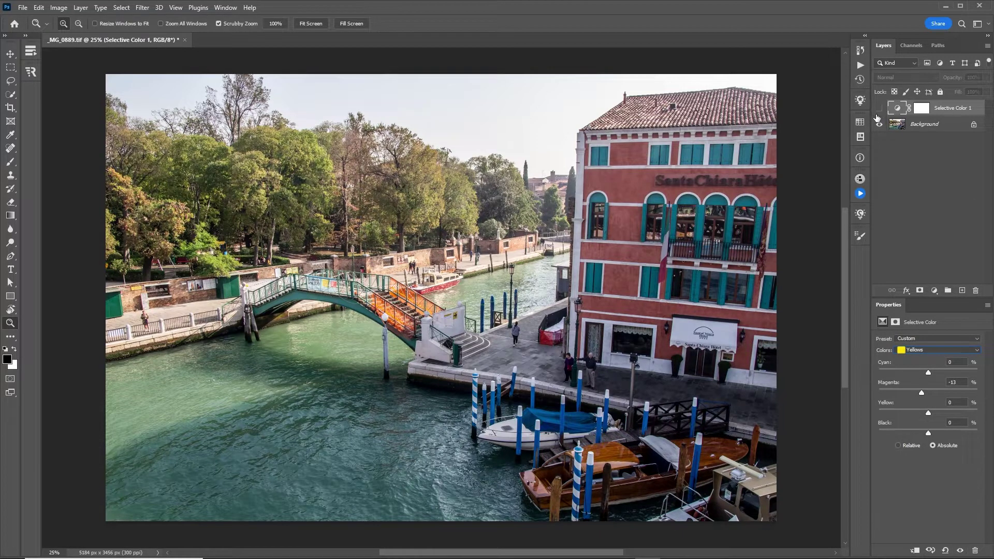
left_click(879, 108)
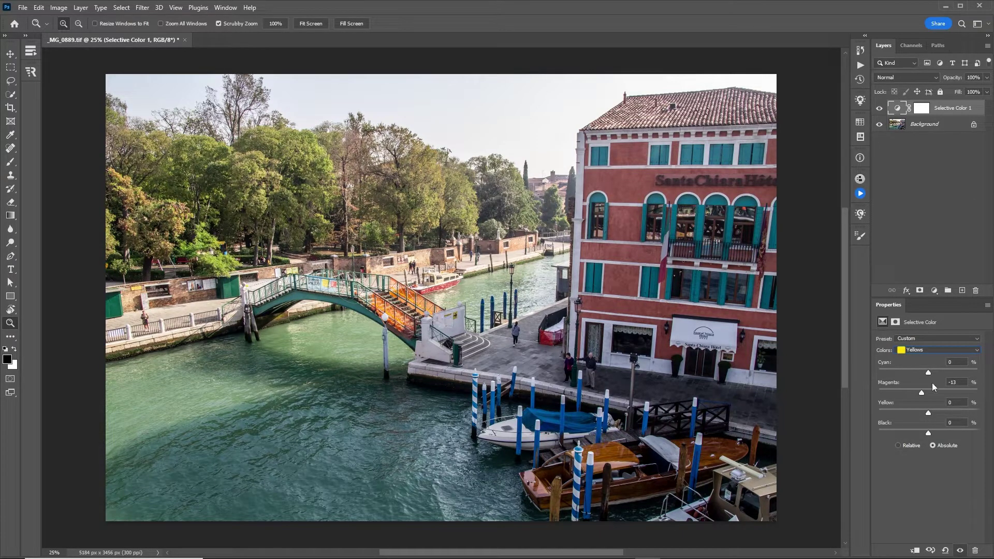
- Set Yellow to +30% for Reds in the Selective Color adjustment and compare the image with and without the layer
left_click(935, 350)
scroll(935, 358, "up", 1)
left_click(927, 357)
left_click_drag(929, 412, 942, 411)
left_click(880, 108)
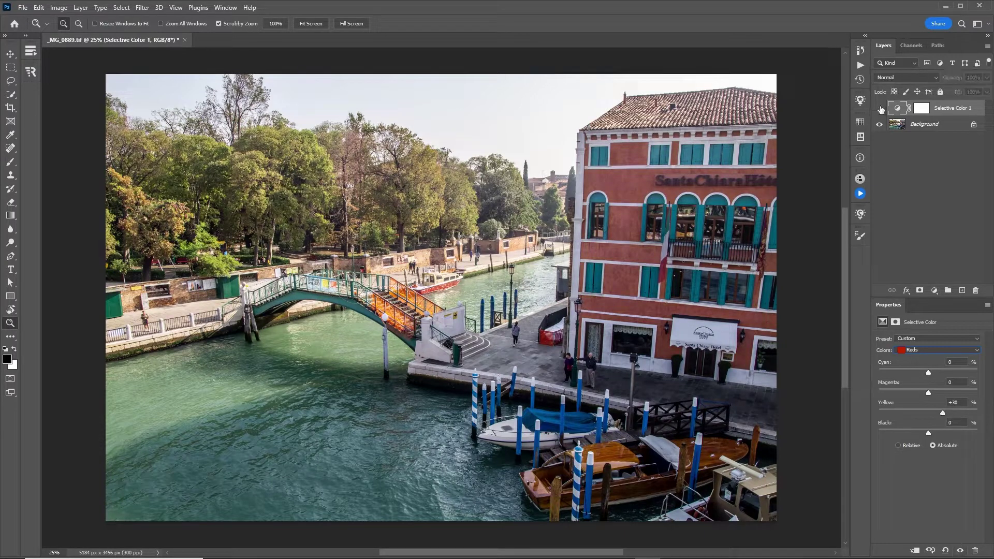
left_click(880, 108)
scroll(536, 144, "down", 3)
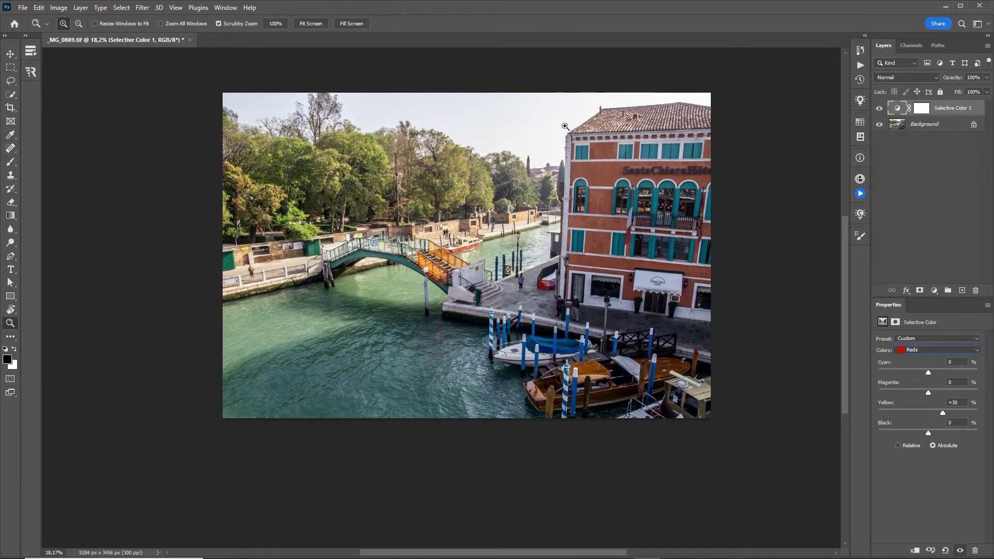
left_click_drag(551, 173, 583, 161)
scroll(583, 162, "down", 2)
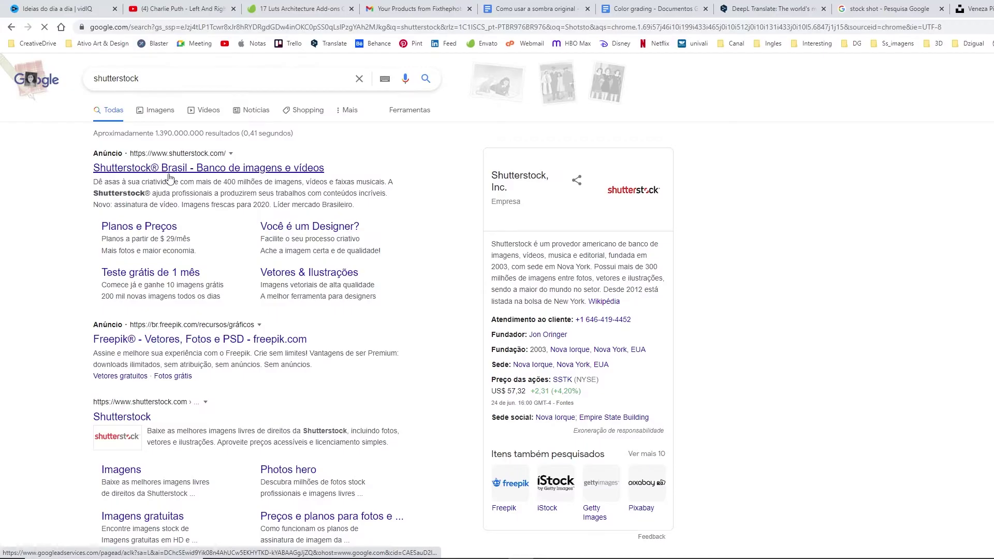
- In the browser, open the Shutterstock site from the search results and search its images for "veneza"
left_click(166, 171)
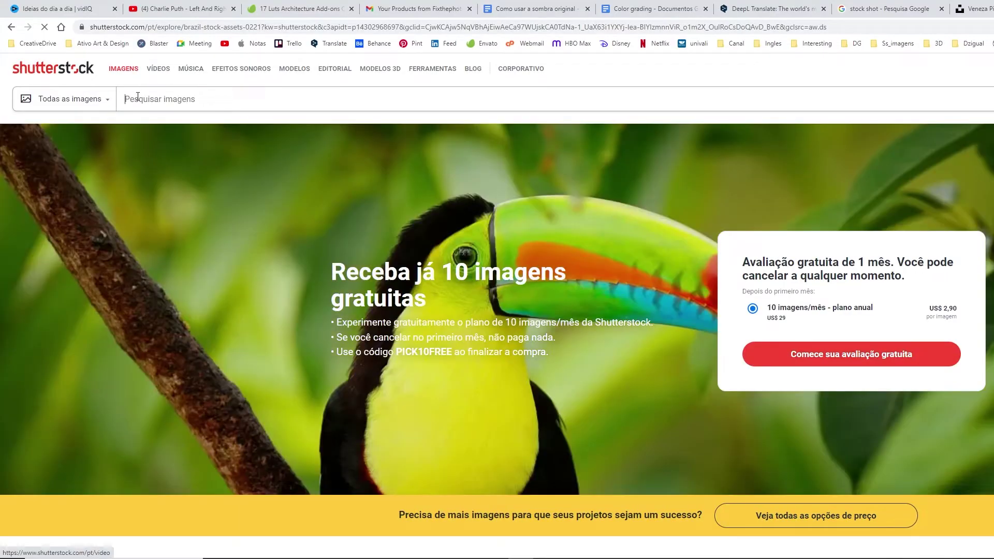
left_click(146, 98)
type("veneza")
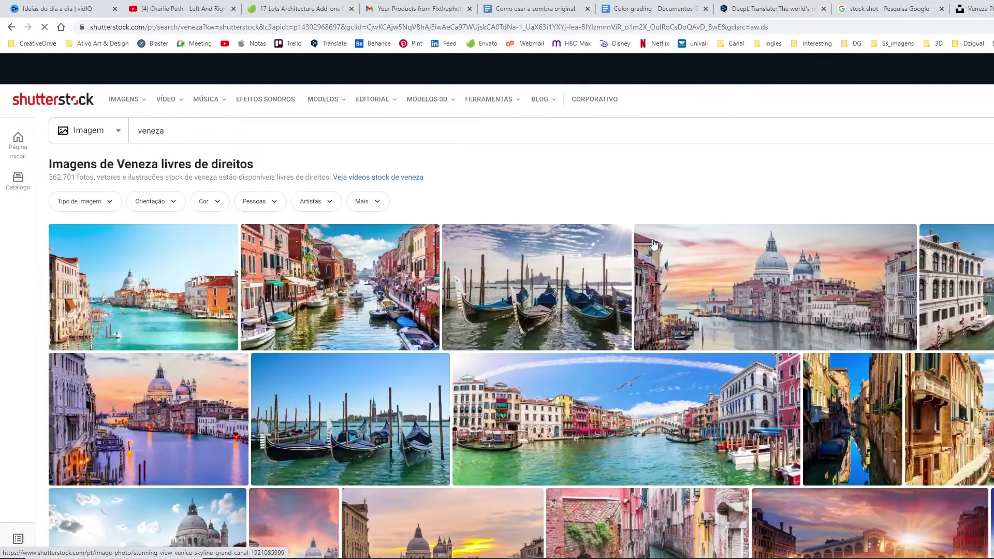
- Examine the color treatment of the Venice stock photos in the Shutterstock results
scroll(689, 233, "down", 1)
scroll(692, 238, "down", 1)
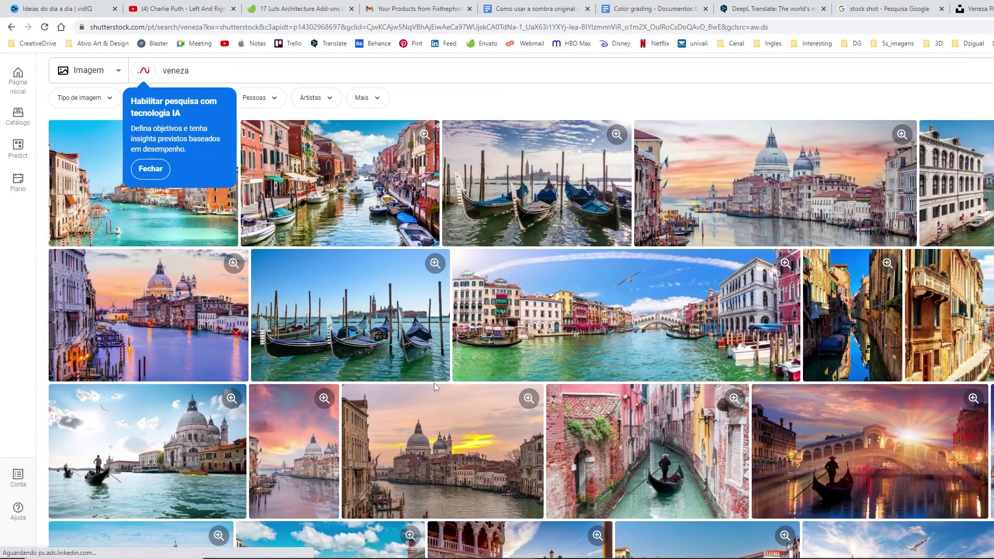
scroll(813, 272, "down", 1)
scroll(813, 272, "up", 1)
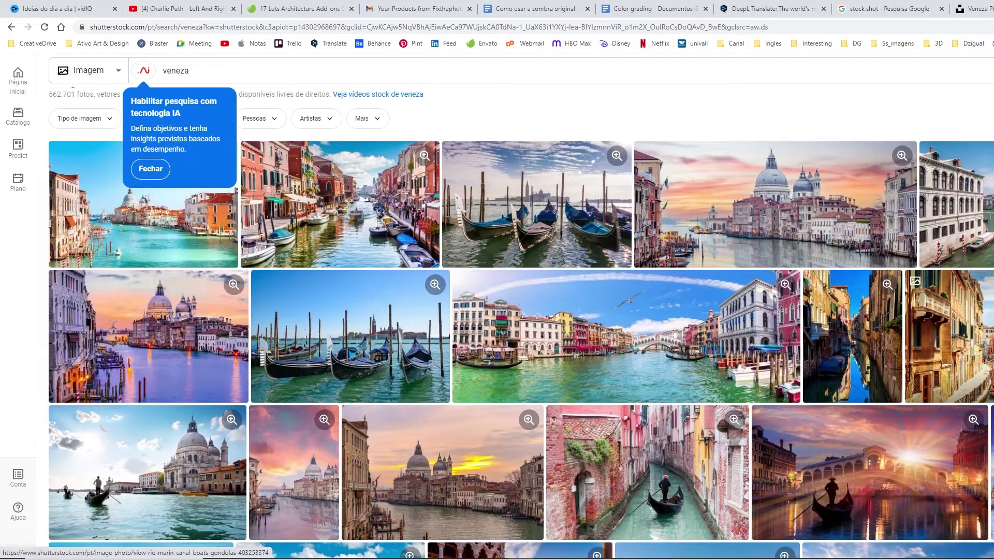
scroll(983, 338, "down", 1)
scroll(982, 338, "down", 5)
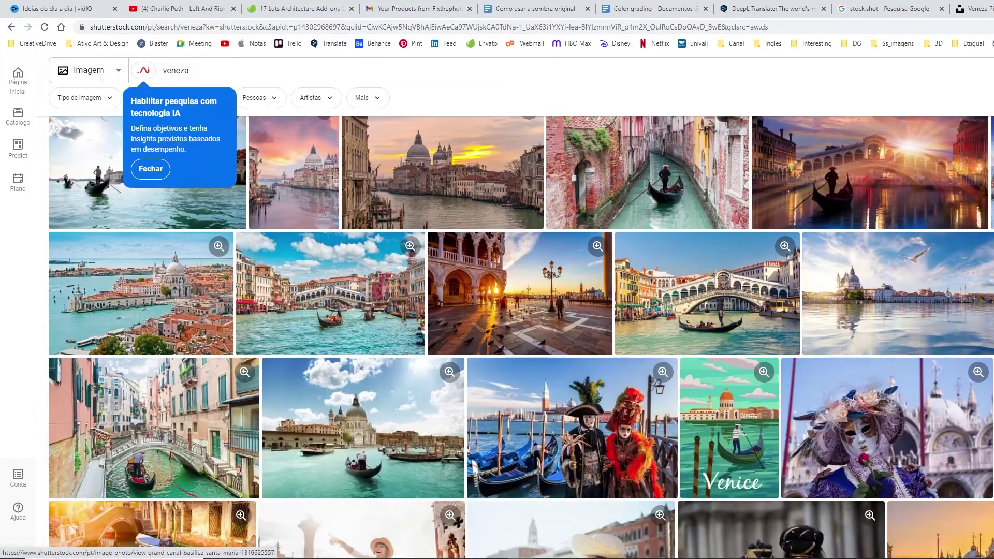
scroll(617, 360, "up", 1)
scroll(616, 360, "down", 2)
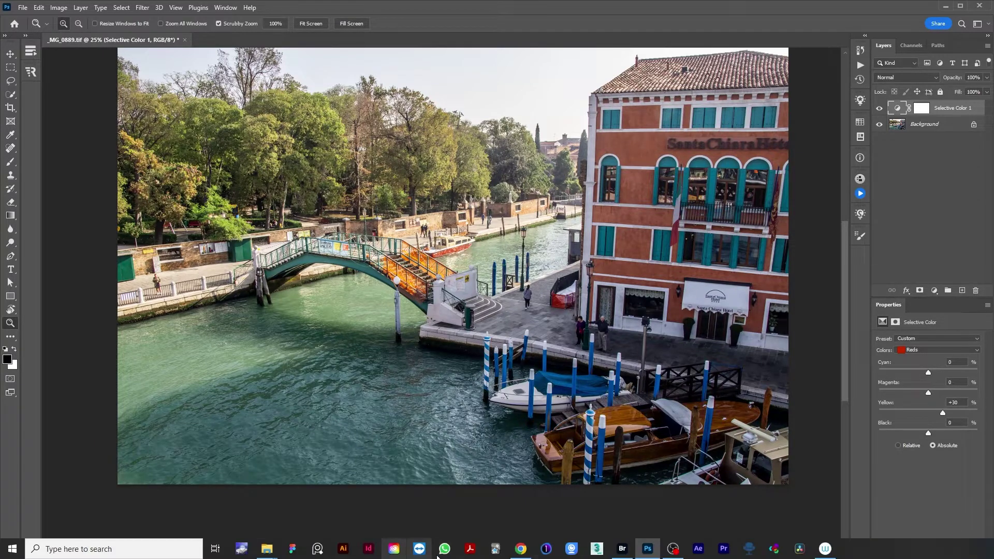
- Switch to Chrome and look through the before-and-after previews of the free Photoshop LUTs on the FixThePhoto page
left_click(522, 550)
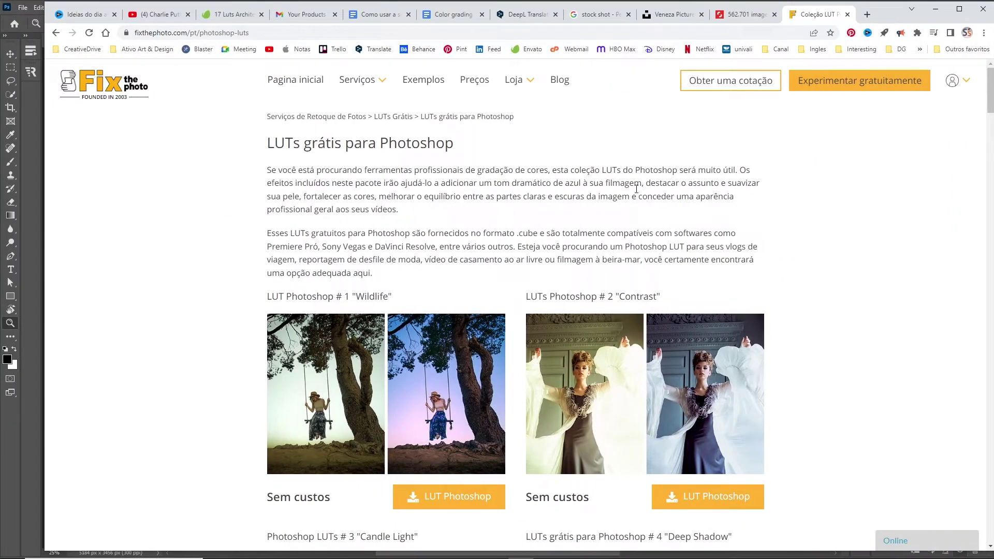
mouse_move(542, 79)
scroll(782, 394, "down", 12)
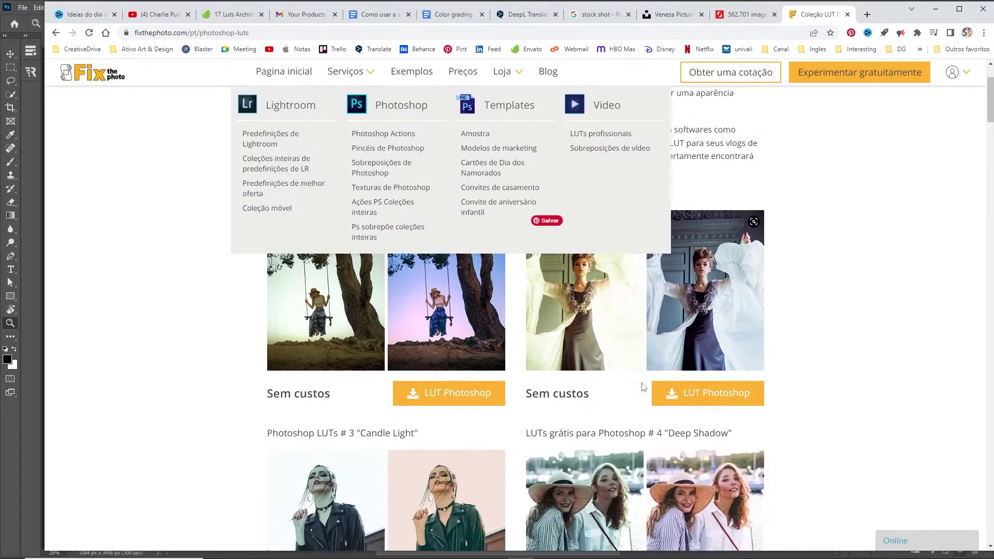
scroll(784, 394, "down", 11)
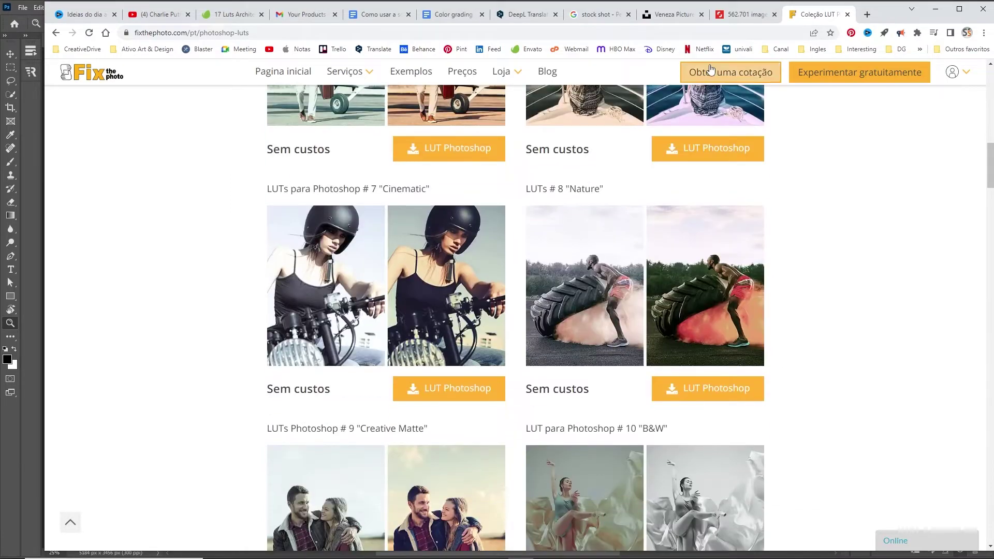
scroll(681, 256, "down", 15)
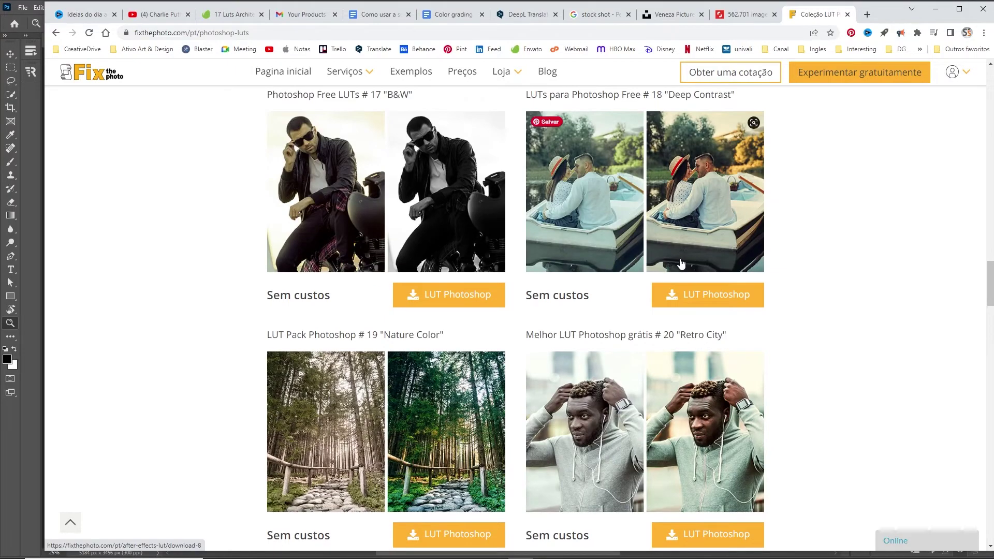
scroll(682, 263, "down", 7)
scroll(681, 265, "down", 9)
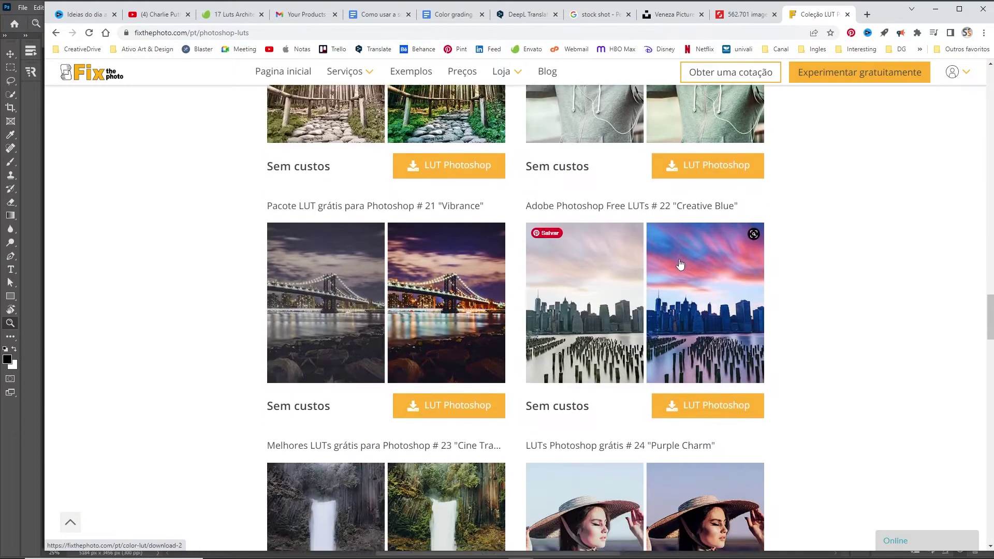
scroll(681, 265, "down", 11)
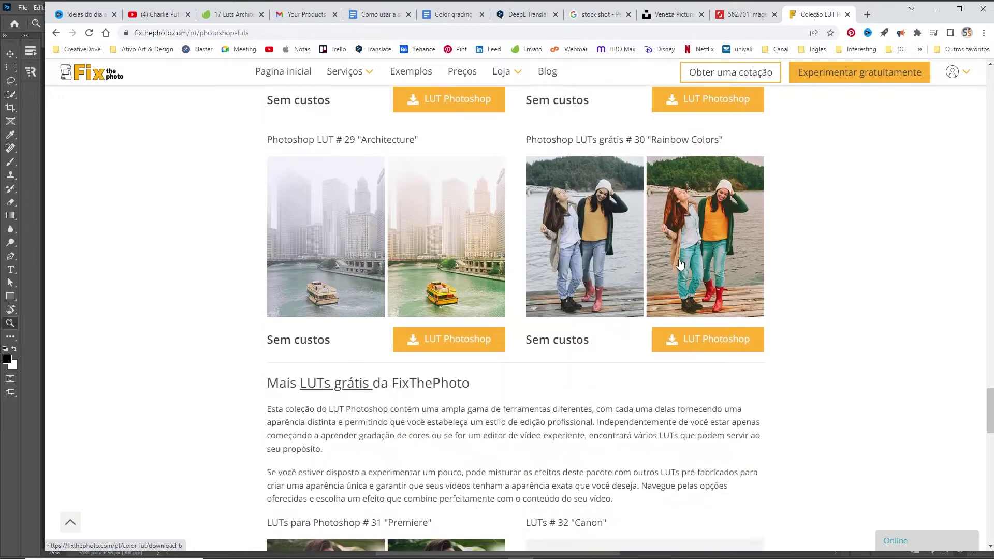
scroll(450, 348, "up", 14)
- Download the free #3 "Cine Travel" color LUT from FixThePhoto, filling in the contact's e-mail
left_click(450, 348)
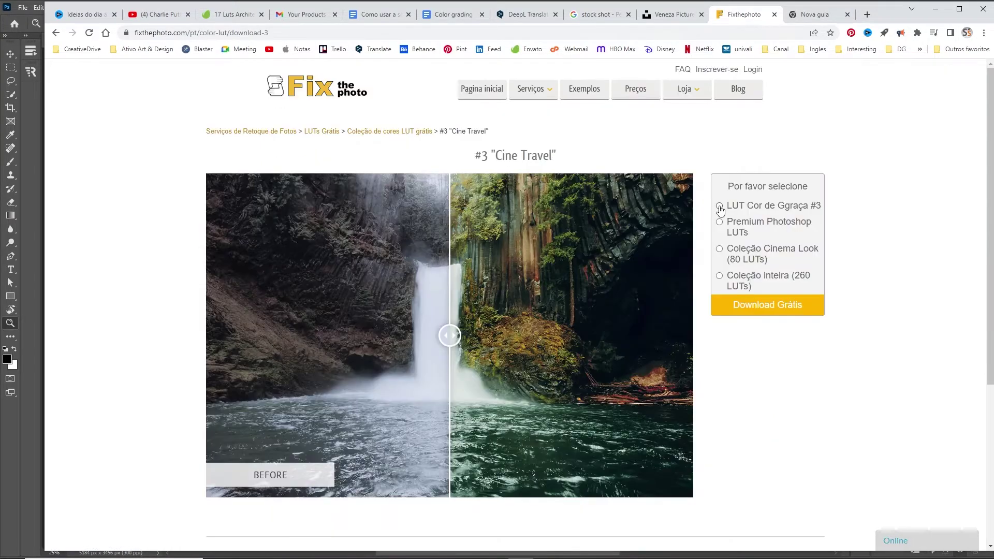
left_click(720, 207)
left_click(769, 300)
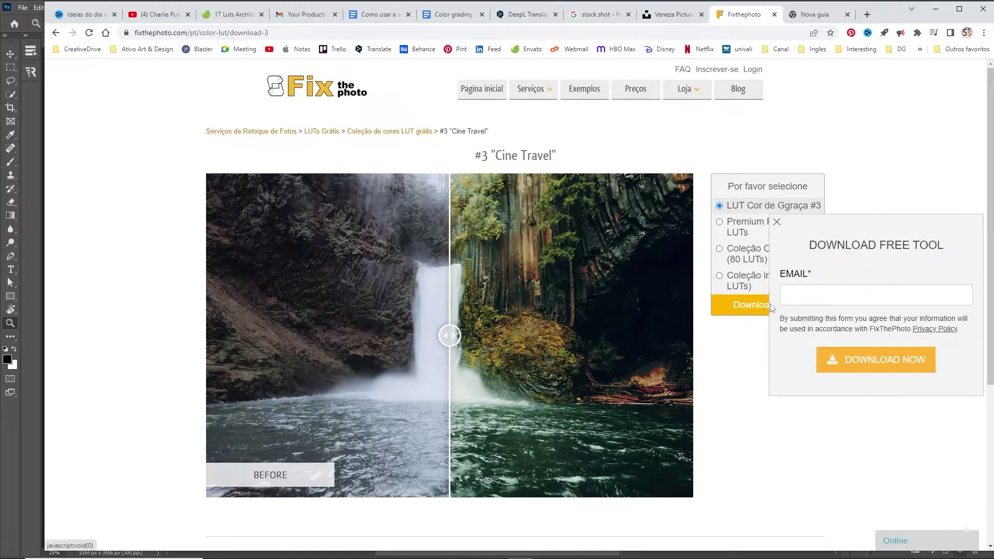
left_click(812, 294)
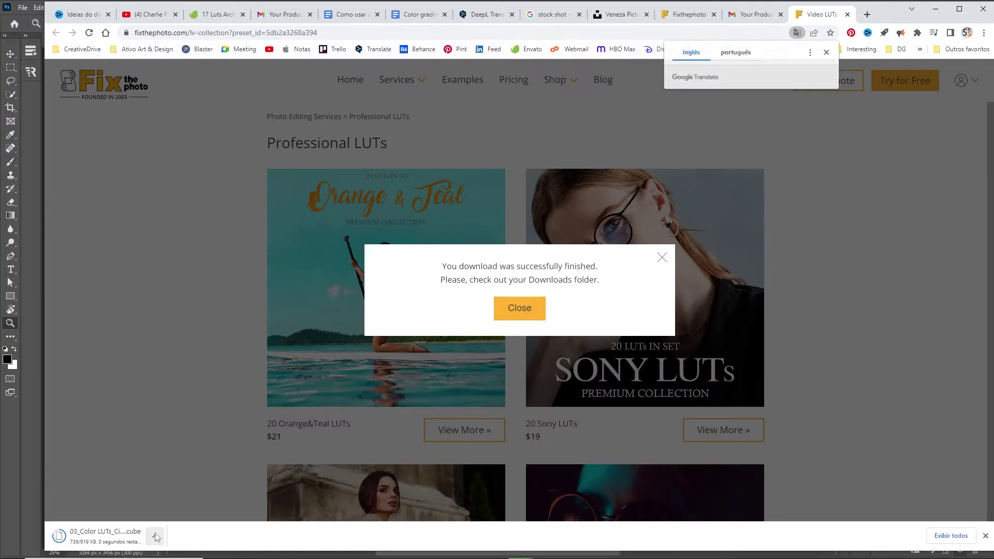
- Show the downloaded 03_Color LUTs_Cine Travel.cube in the Downloads folder and copy the file
left_click(155, 537)
left_click(182, 501)
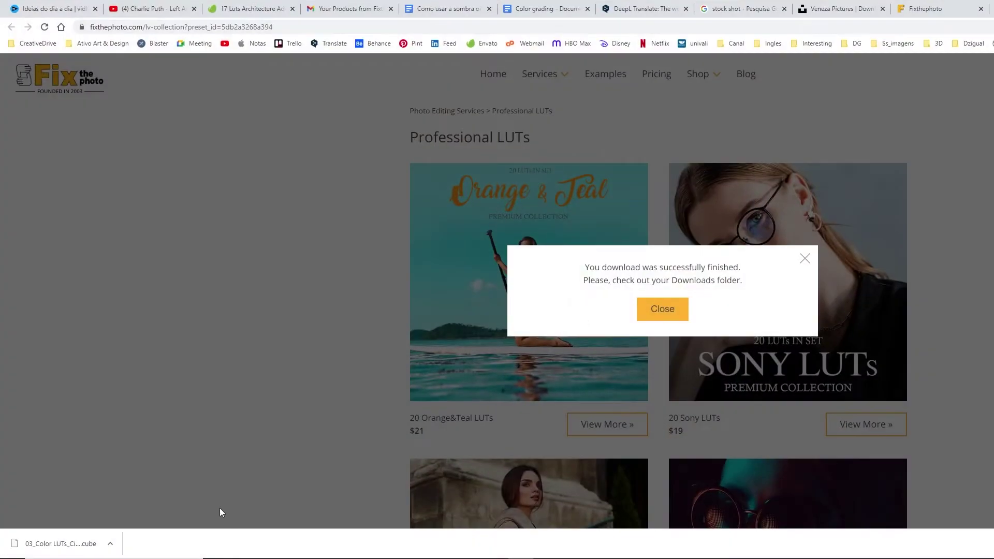
left_click(109, 544)
left_click(150, 508)
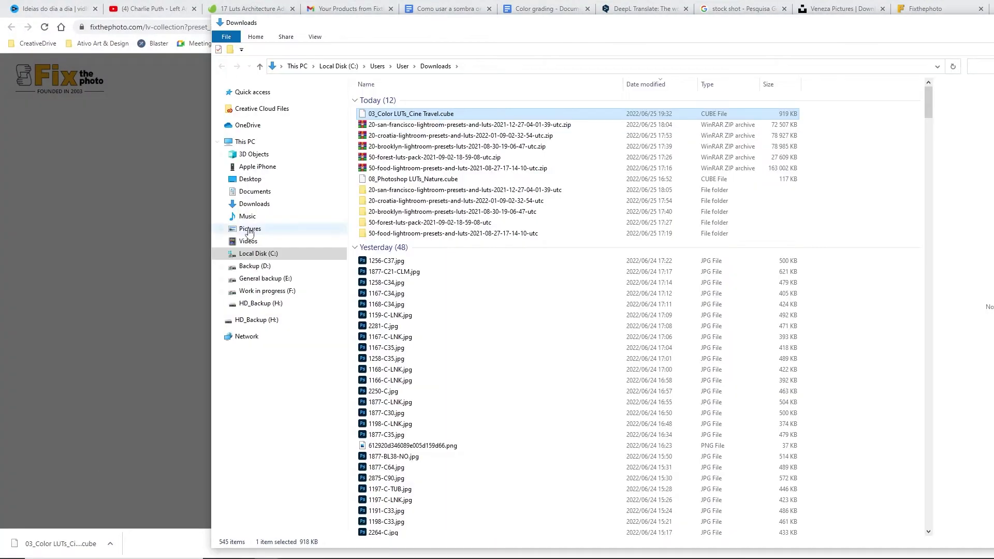
- Paste the Cine Travel LUT into C:\Program Files\Adobe\Adobe Photoshop 2022\Presets\3DLUTs and also onto the Desktop
left_click(280, 254)
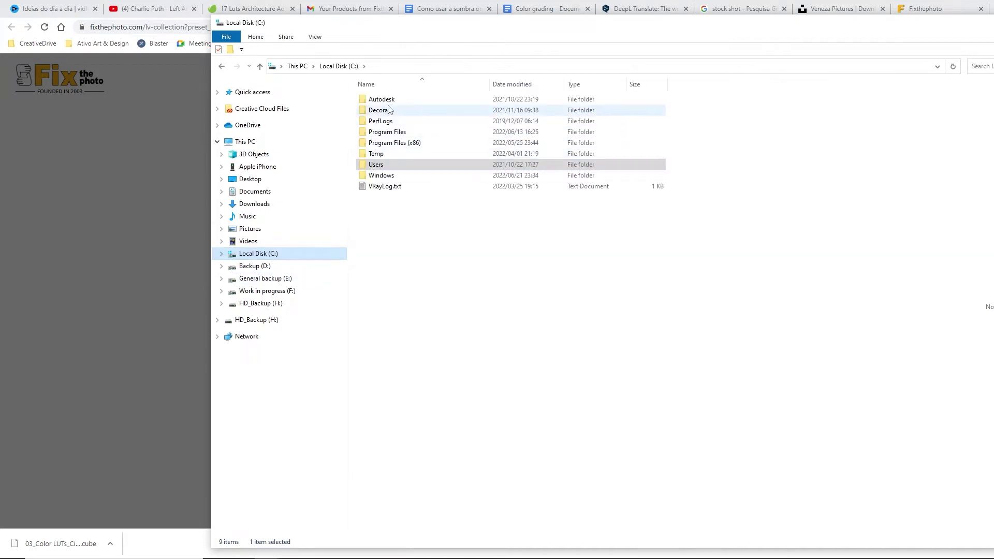
left_click(388, 134)
double_click(389, 134)
double_click(395, 100)
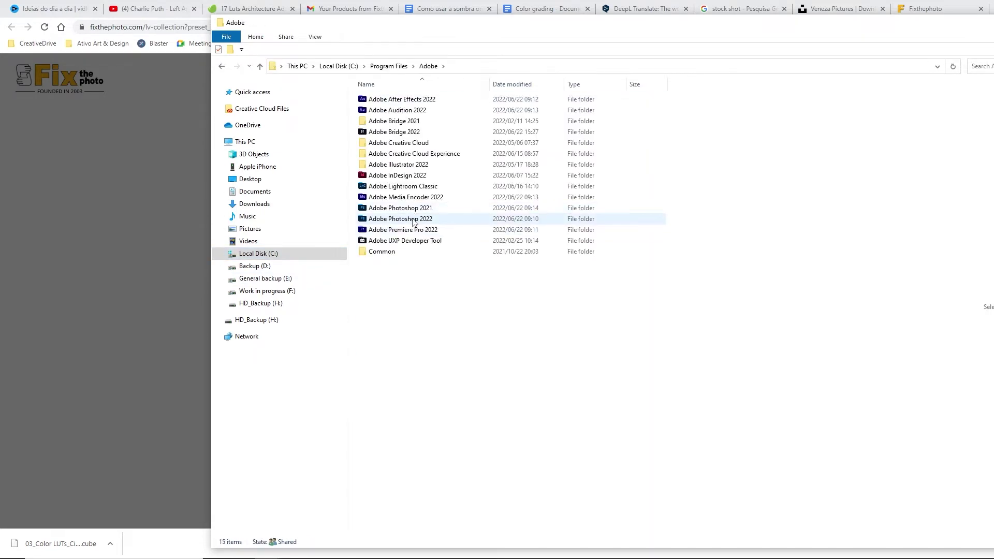
left_click(414, 220)
double_click(414, 220)
double_click(380, 165)
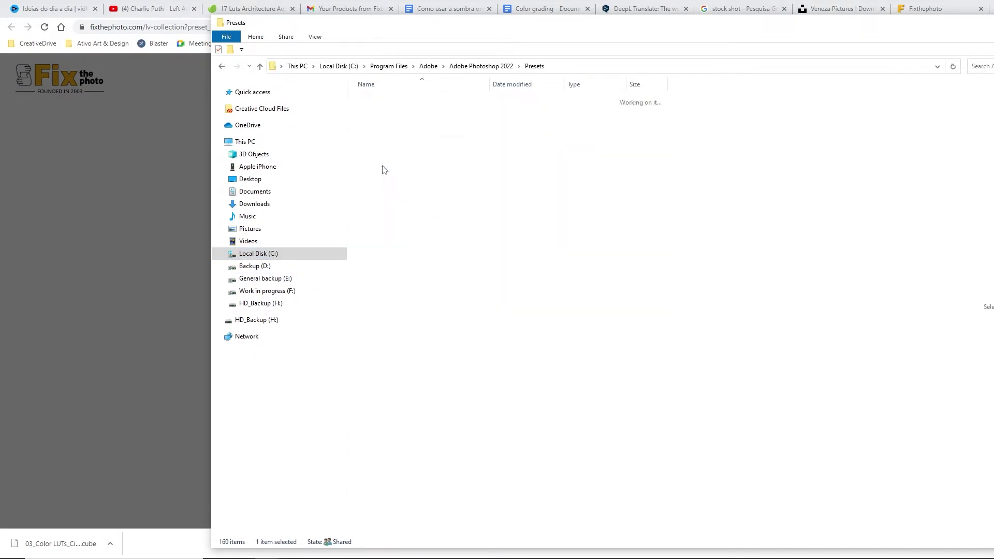
left_click(381, 110)
double_click(380, 110)
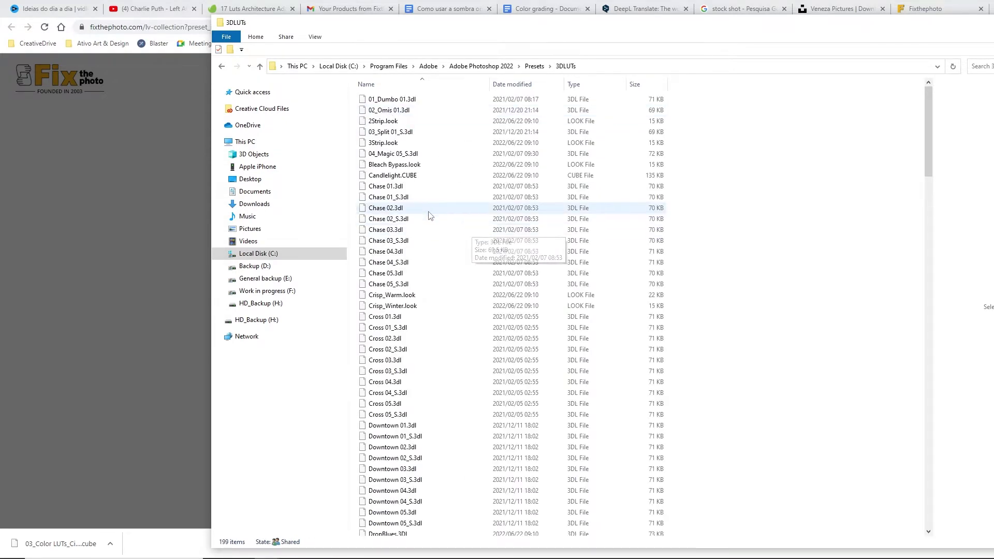
key("ctrl+v")
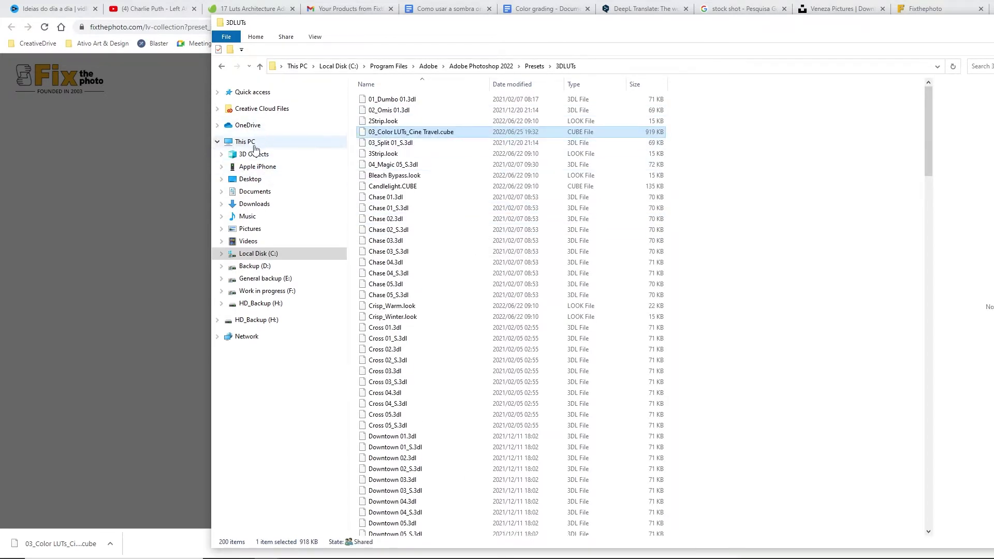
left_click(250, 179)
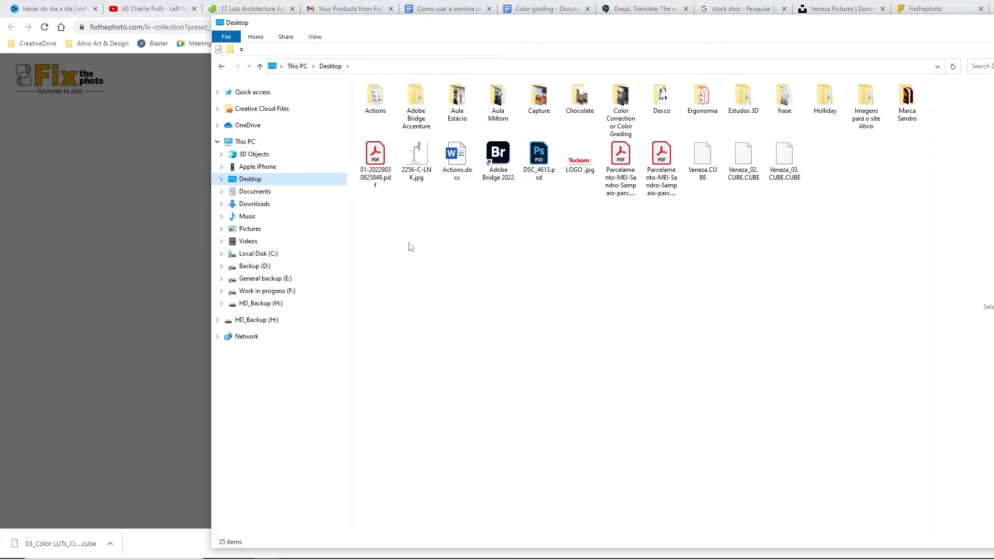
key("ctrl+v")
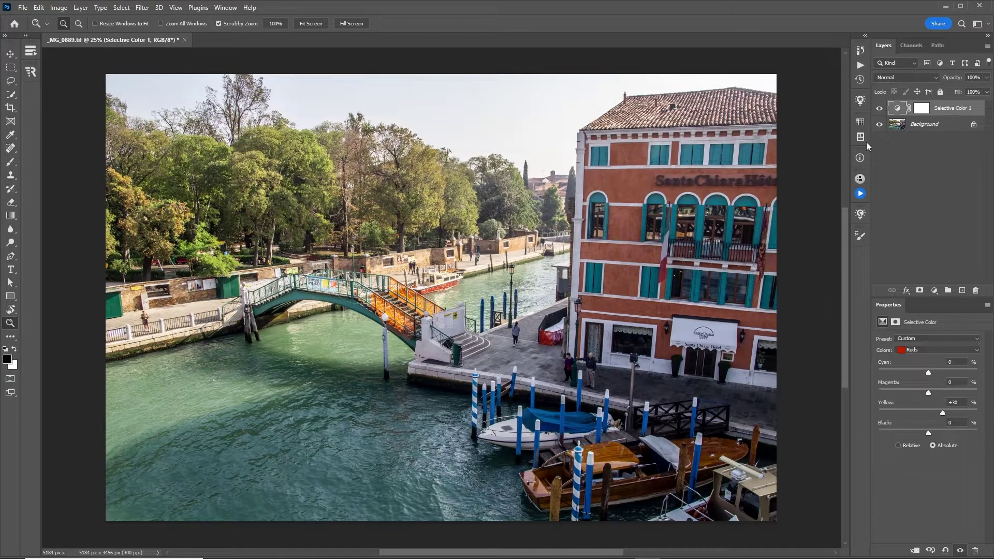
- Back in Photoshop, add a Color Lookup adjustment layer above Selective Color 1 and load 03_Color LUTs_Cine Travel.cube from the Desktop
left_click(934, 290)
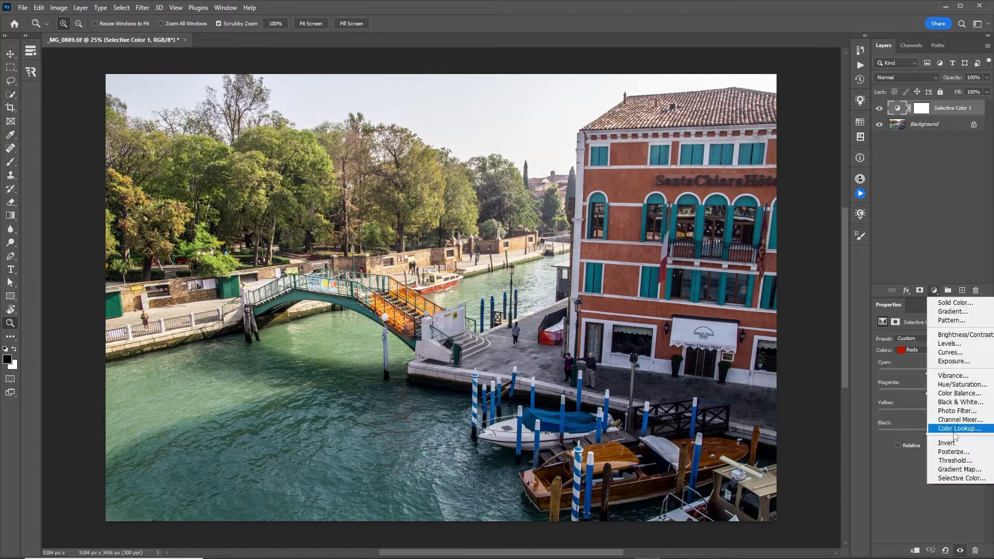
left_click(955, 428)
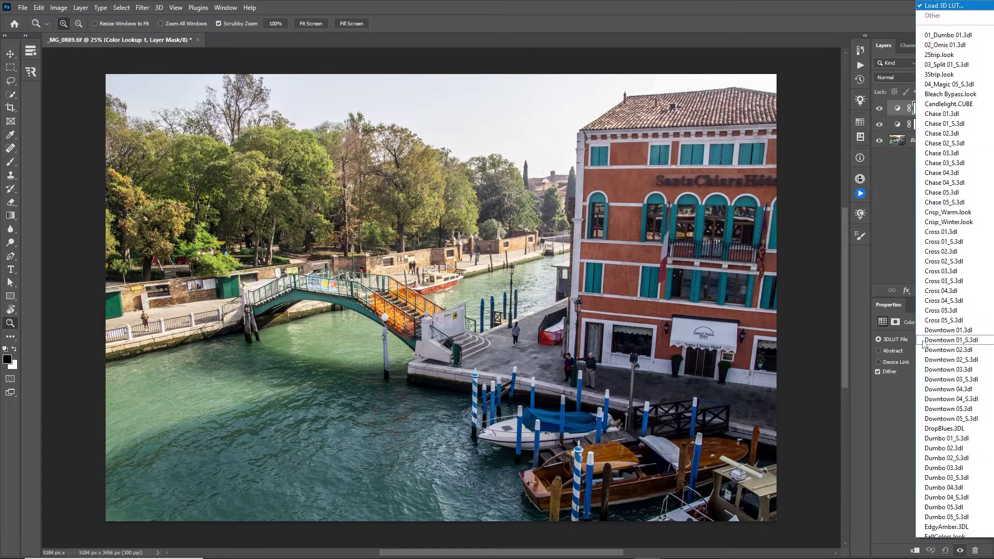
left_click(921, 340)
left_click(944, 6)
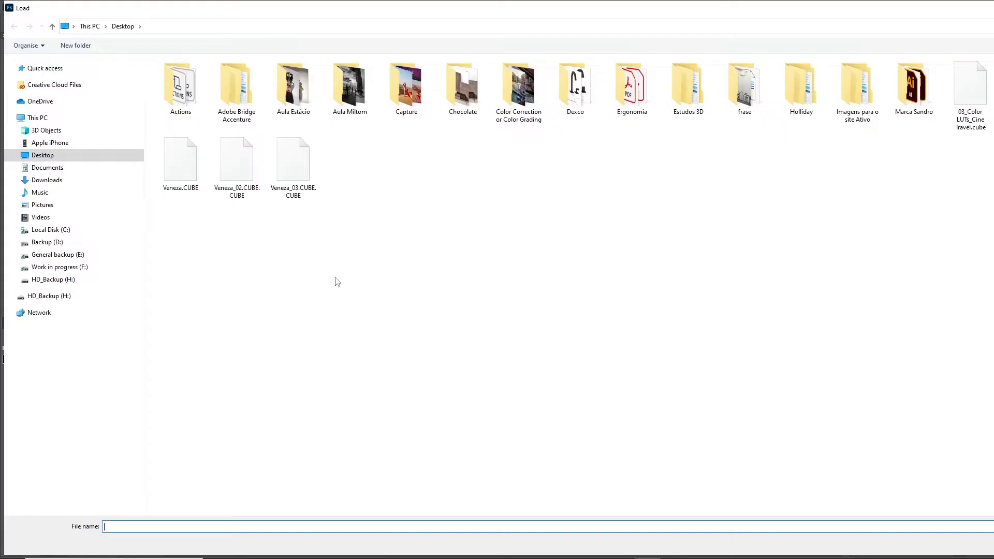
left_click(976, 99)
key("Return")
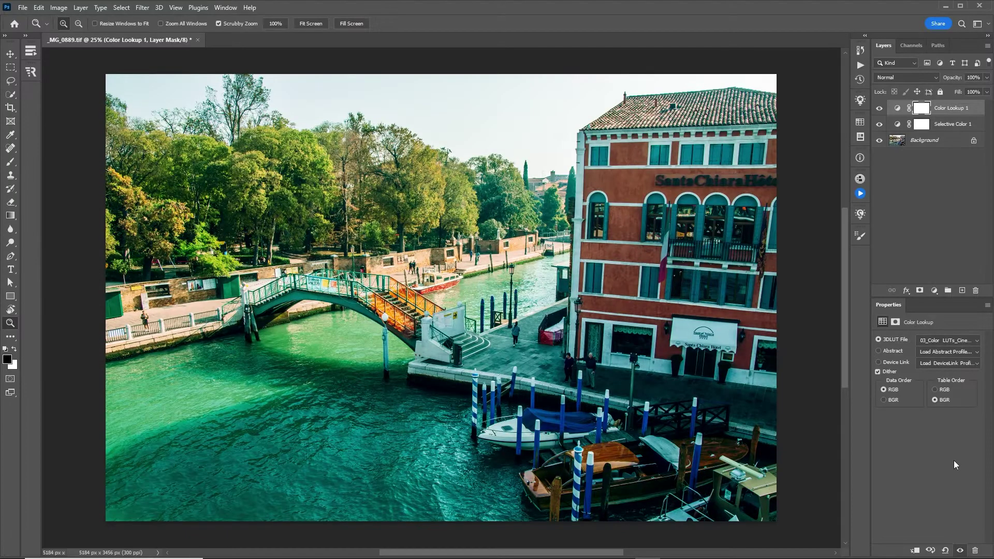
left_click_drag(547, 339, 528, 340)
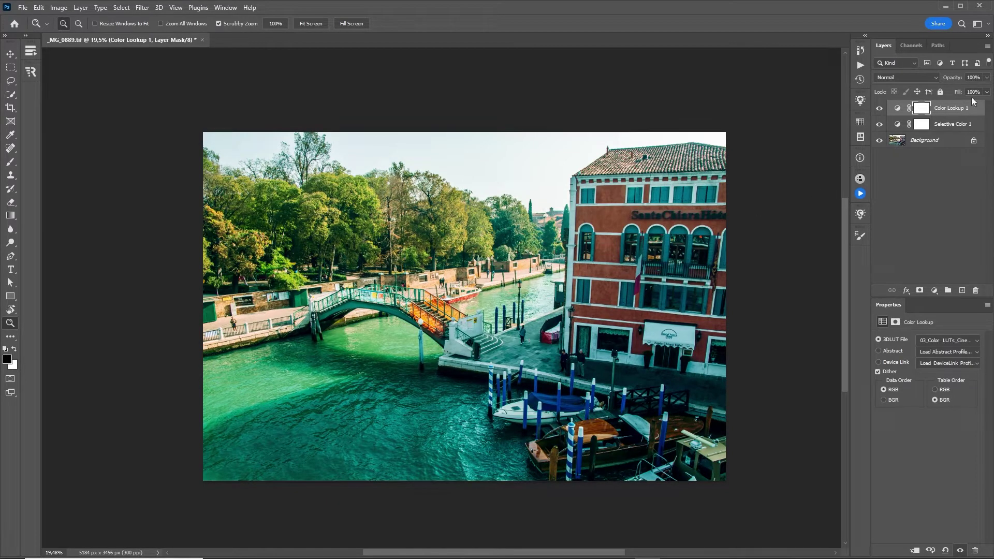
- Switch the Color Lookup layer's 3DLUT file to 01_Dumbo 01.3dl and compare the photo with the layer hidden and shown
left_click(897, 110)
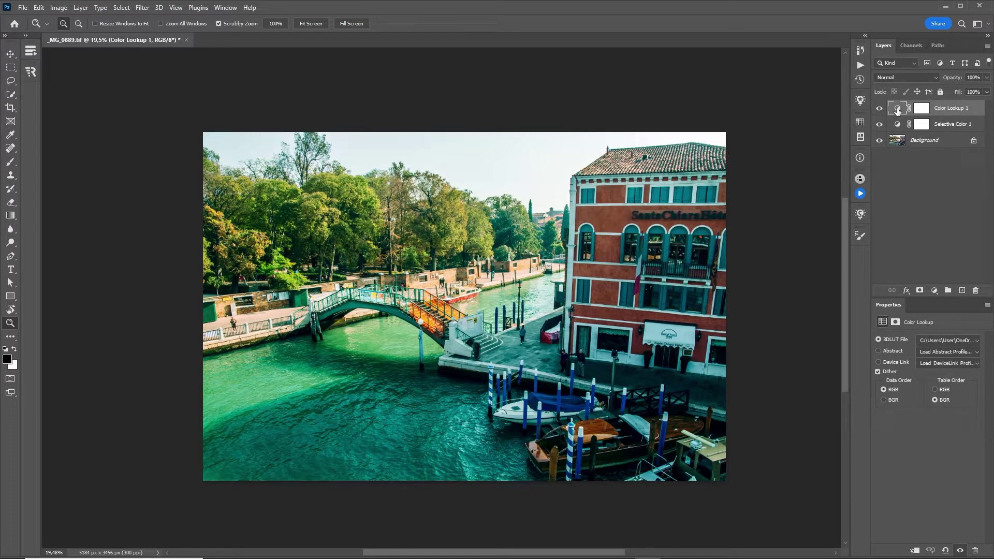
left_click(928, 341)
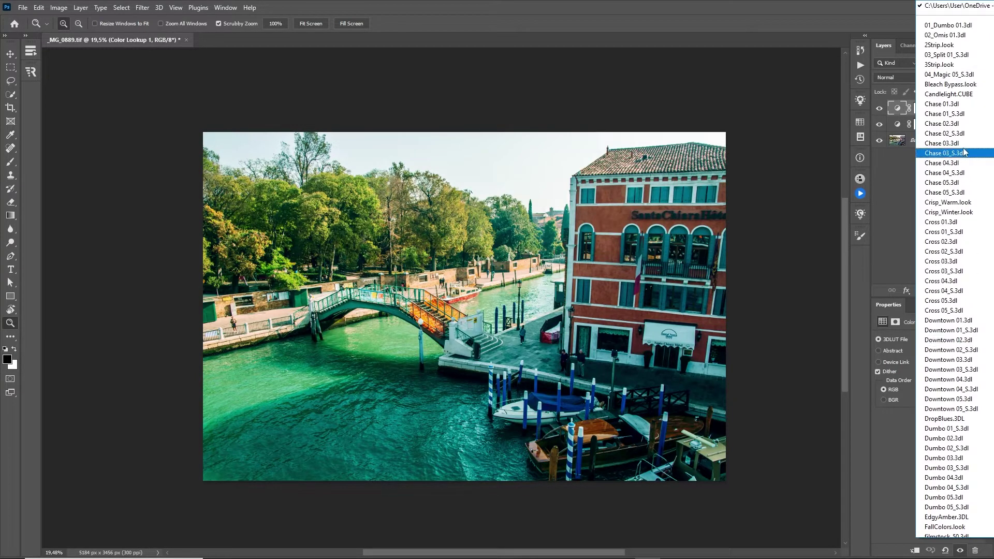
left_click(956, 35)
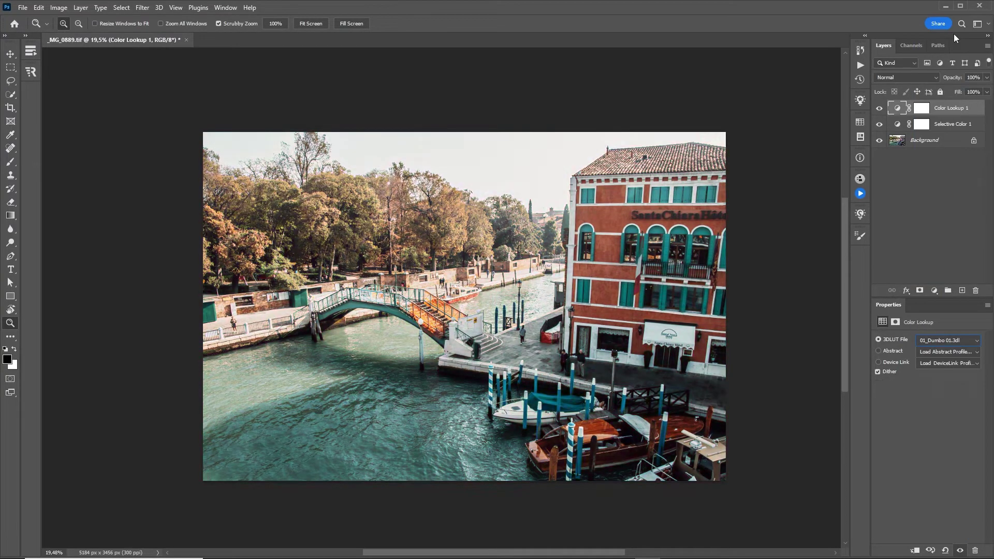
left_click(880, 108)
left_click(879, 108)
left_click(880, 108)
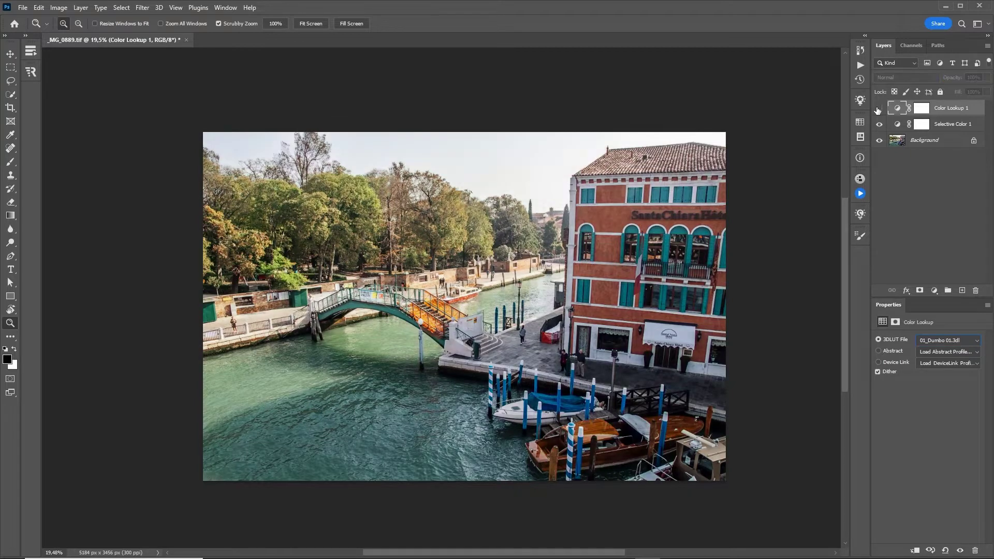
left_click(880, 108)
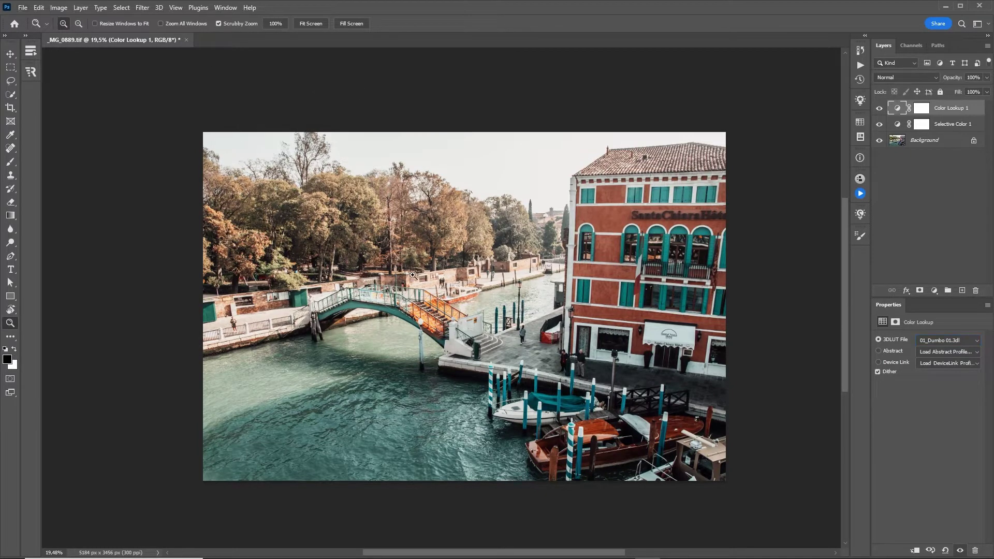
- Open _MG_0933.tif, _MG_0941.tif and _MG_0942.tif together and tile them with _MG_0889.tif
key("ctrl+o")
left_click_drag(477, 143, 327, 74)
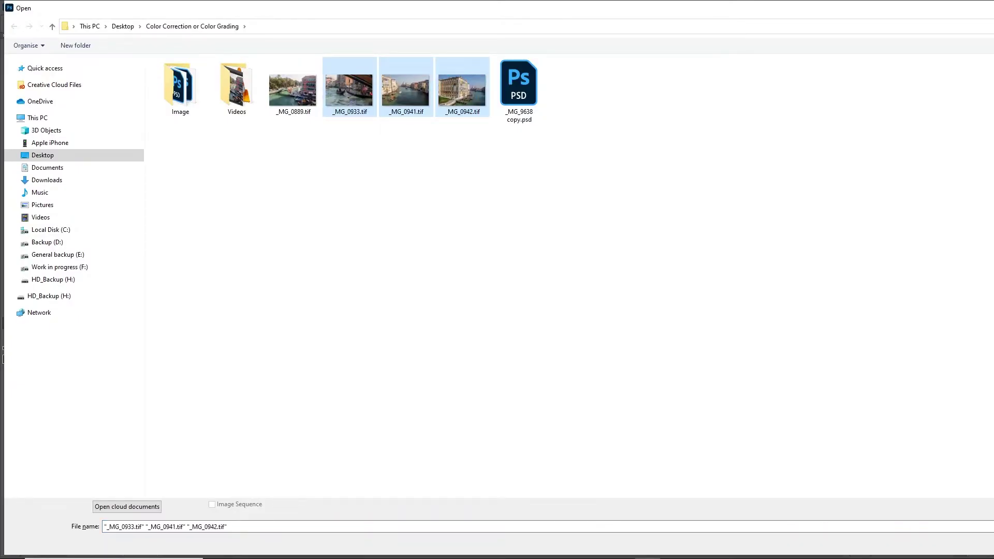
key("Return")
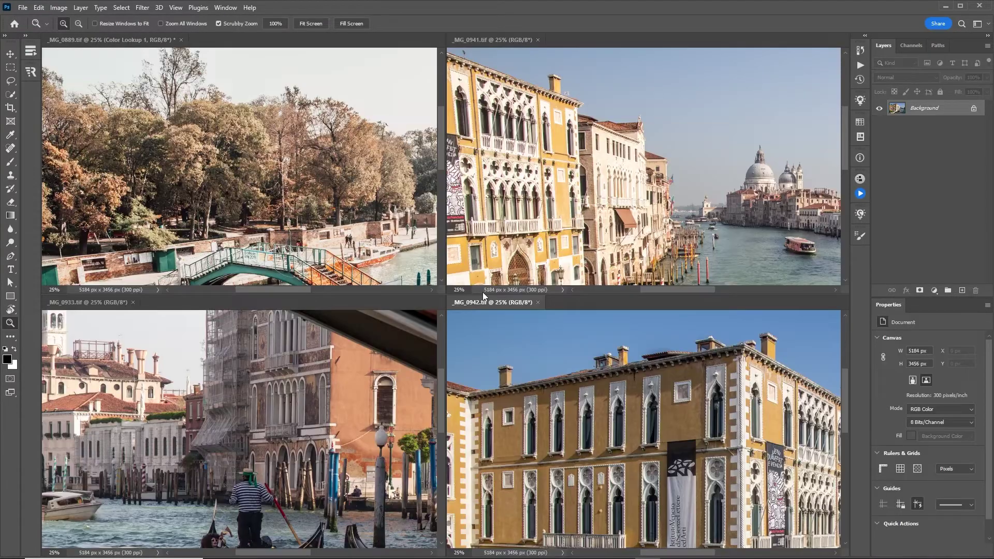
- Copy the Color Lookup layer from _MG_0889.tif into the _MG_0941, _MG_0942 and _MG_0933 documents
left_click_drag(315, 156, 279, 155)
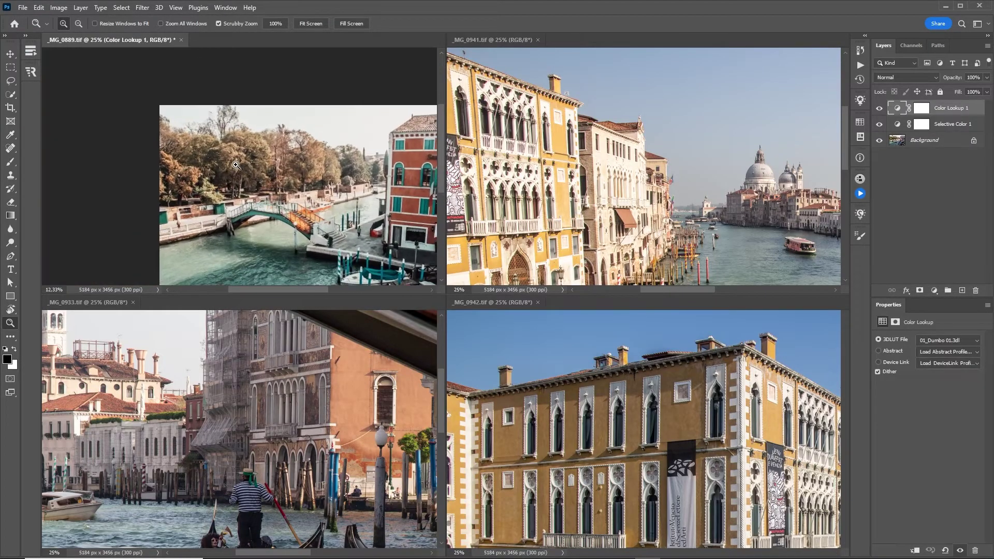
left_click_drag(952, 113, 637, 162)
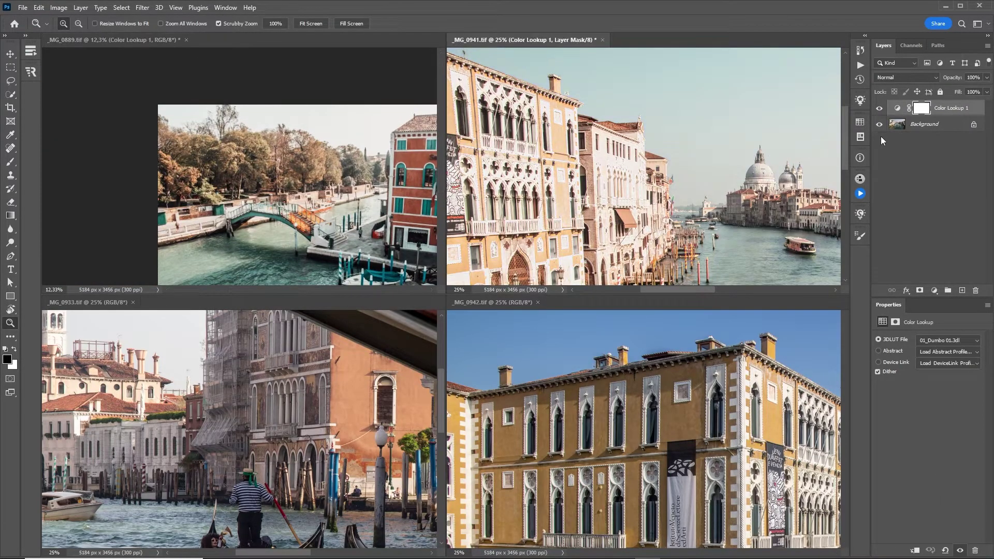
left_click_drag(942, 110, 743, 431)
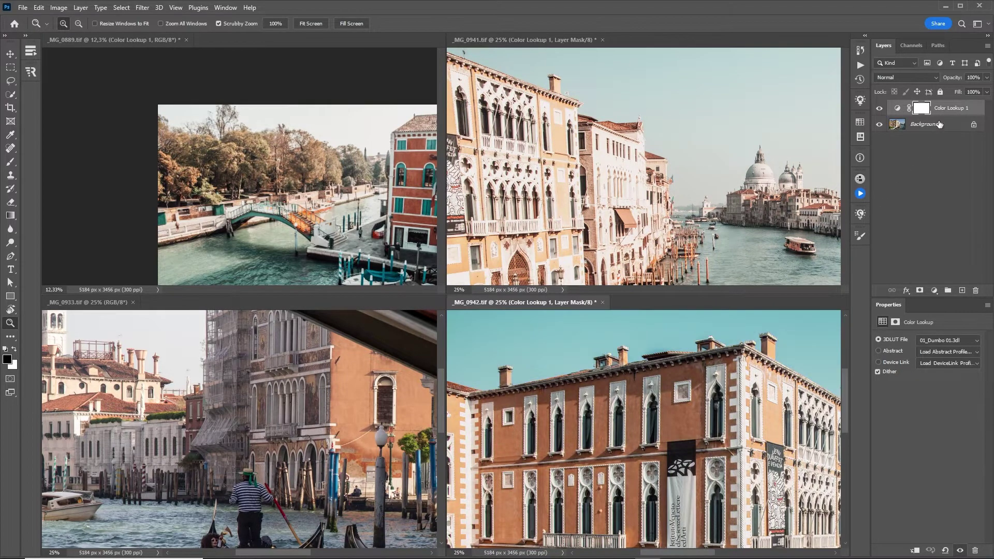
left_click_drag(941, 113, 298, 383)
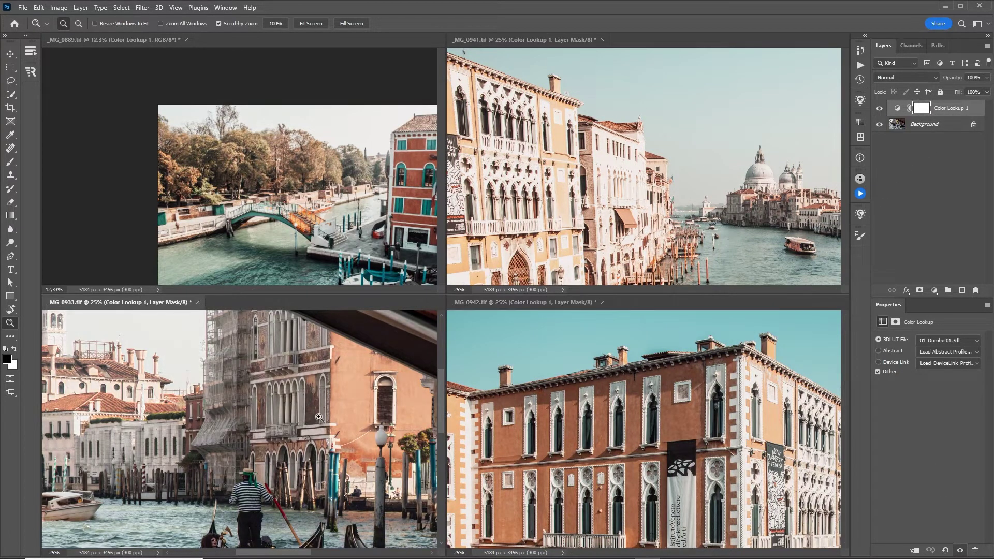
left_click_drag(409, 432, 364, 431)
left_click_drag(592, 445, 549, 444)
left_click_drag(717, 153, 674, 154)
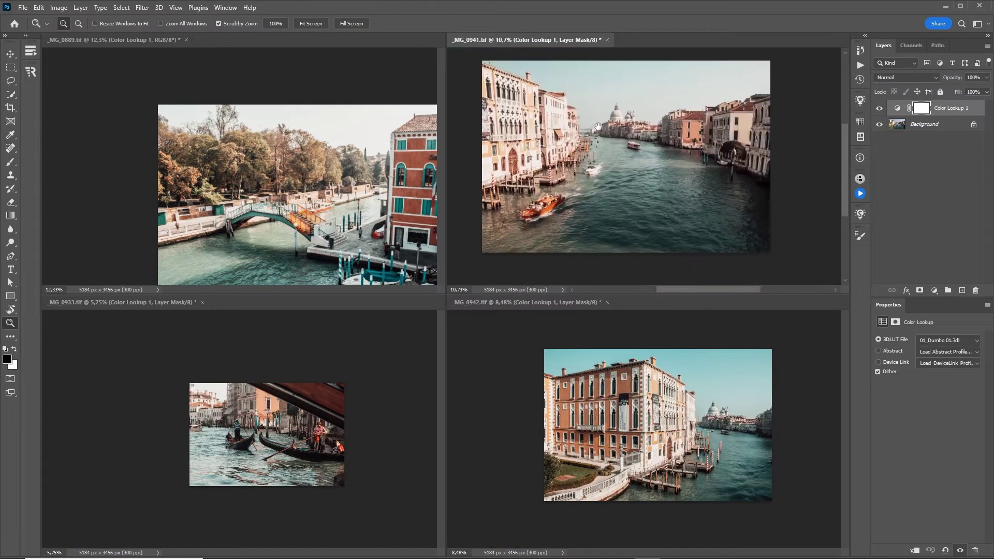
left_click_drag(751, 116, 768, 138)
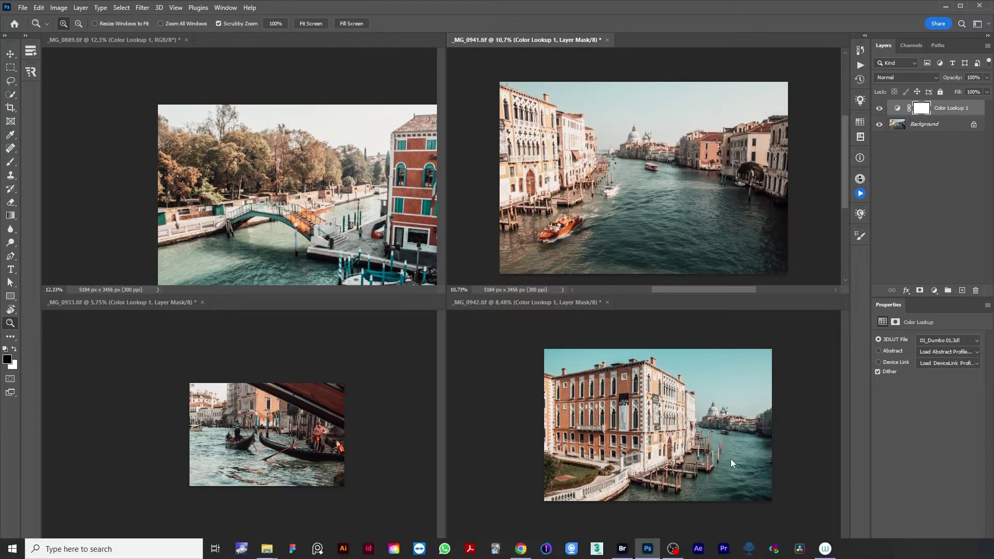
- Look at the preset and LUT packs in the Downloads folder in File Explorer, and return to Photoshop
key("super+e")
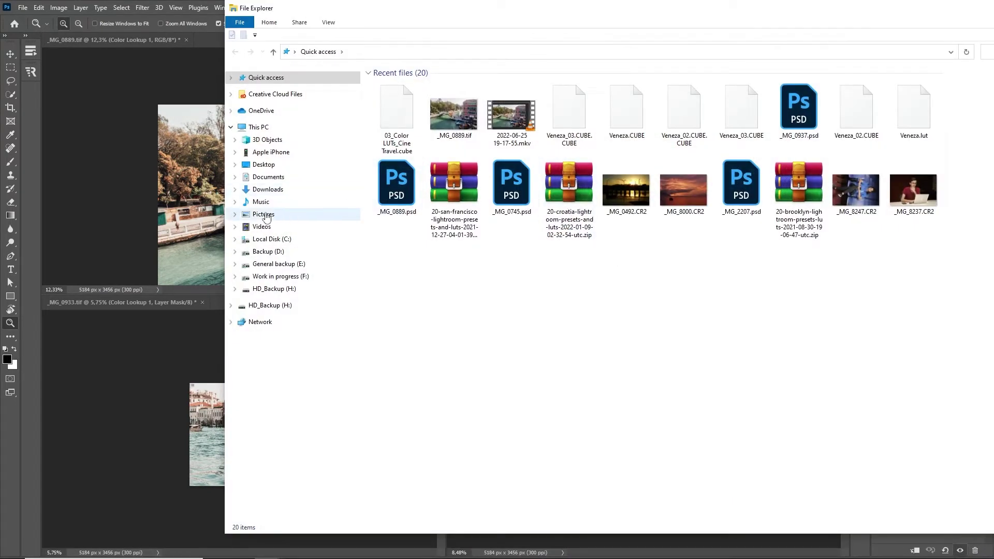
left_click(274, 190)
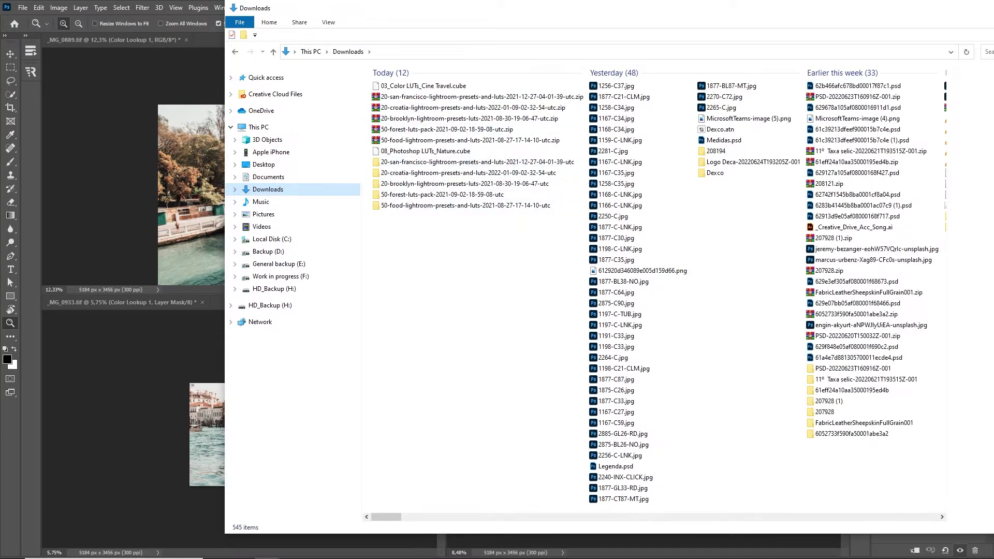
key("alt+Tab")
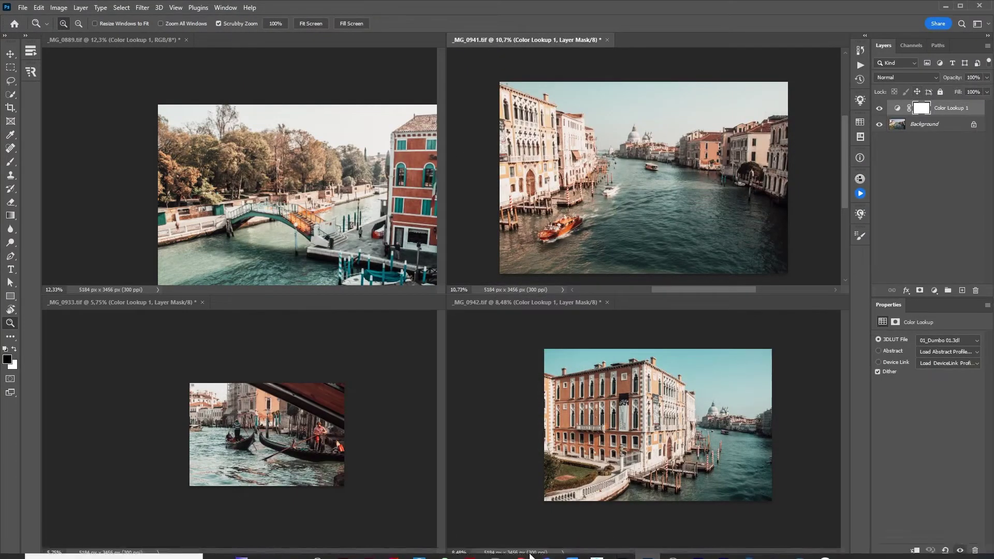
- Switch to Chrome, open Envato Elements and search its Add-ons for "Lut", filtered to items supporting Adobe Photoshop
left_click(521, 549)
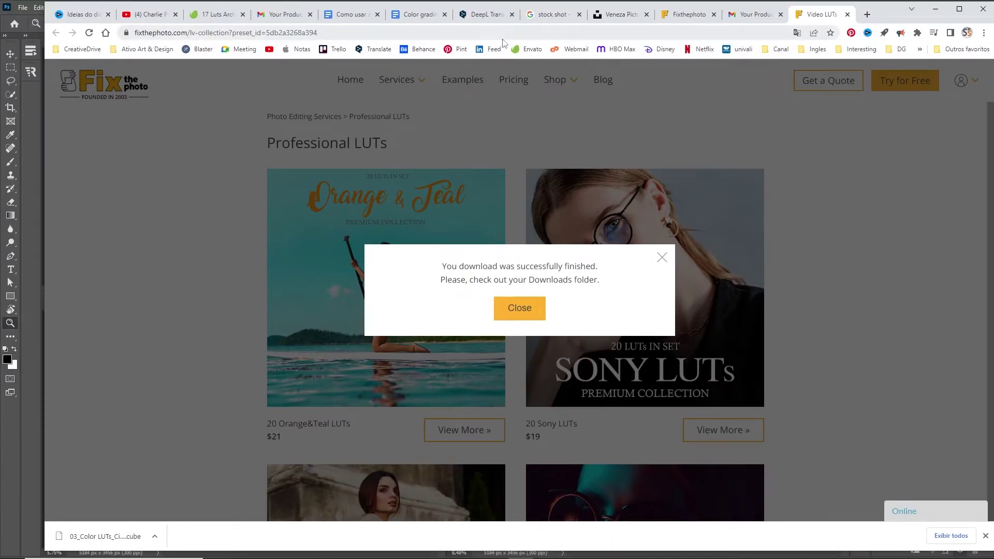
left_click(529, 50)
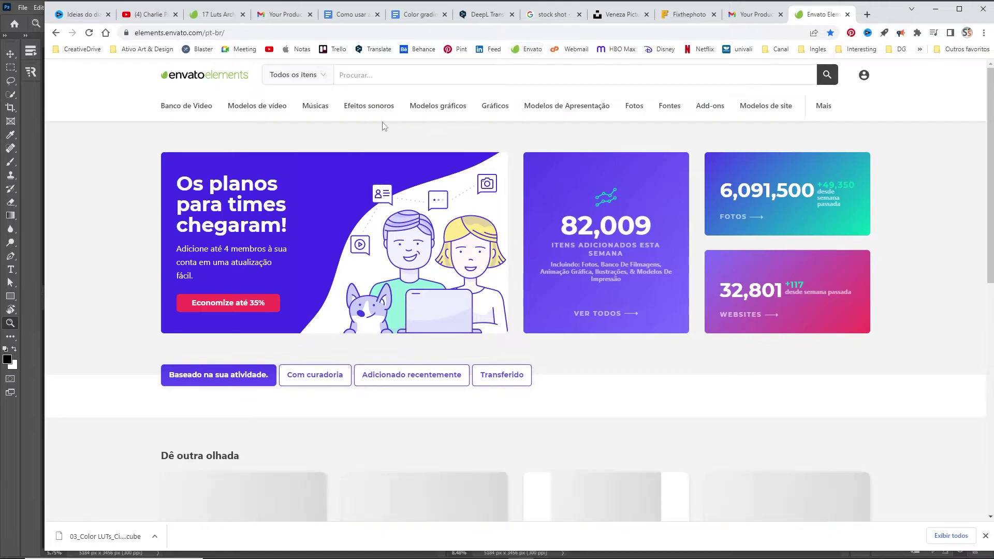
left_click(327, 78)
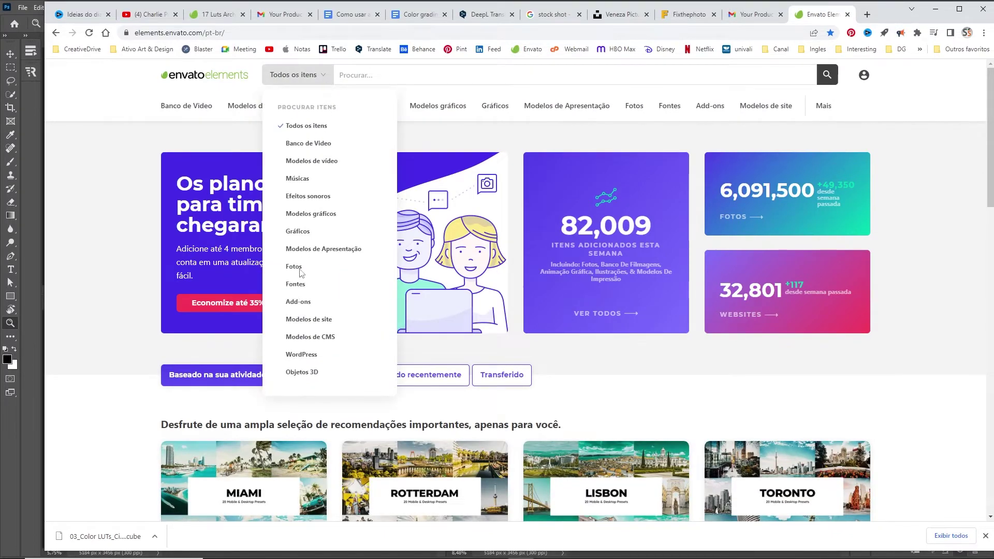
left_click(300, 309)
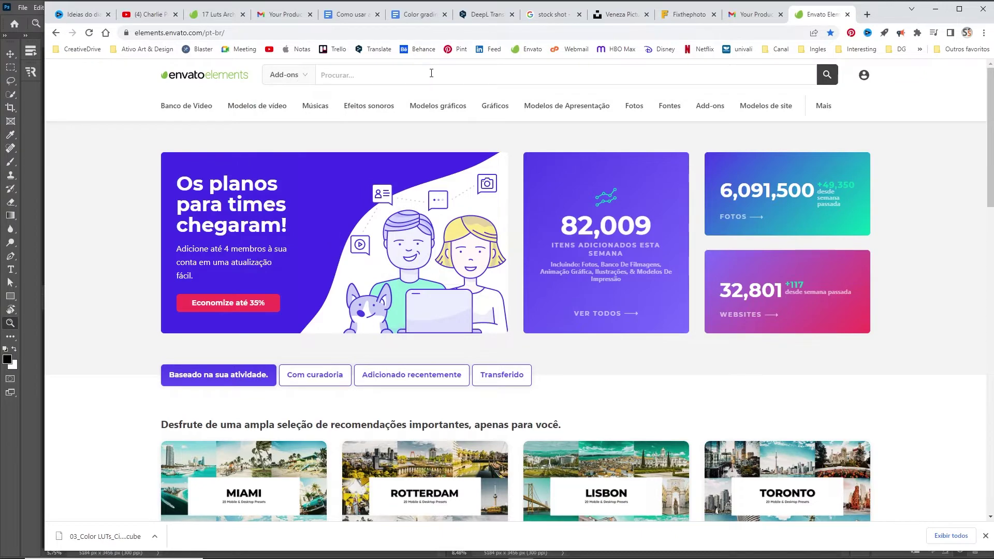
left_click(431, 73)
type("Lut")
key("Return")
left_click(167, 305)
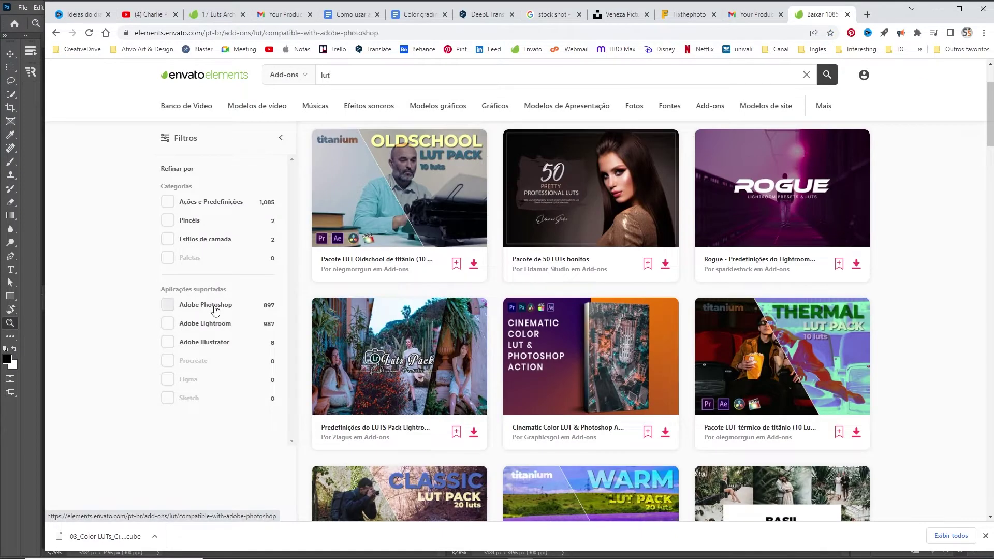
- Browse the Photoshop-compatible LUT packs in the Envato Elements search results
scroll(556, 339, "down", 15)
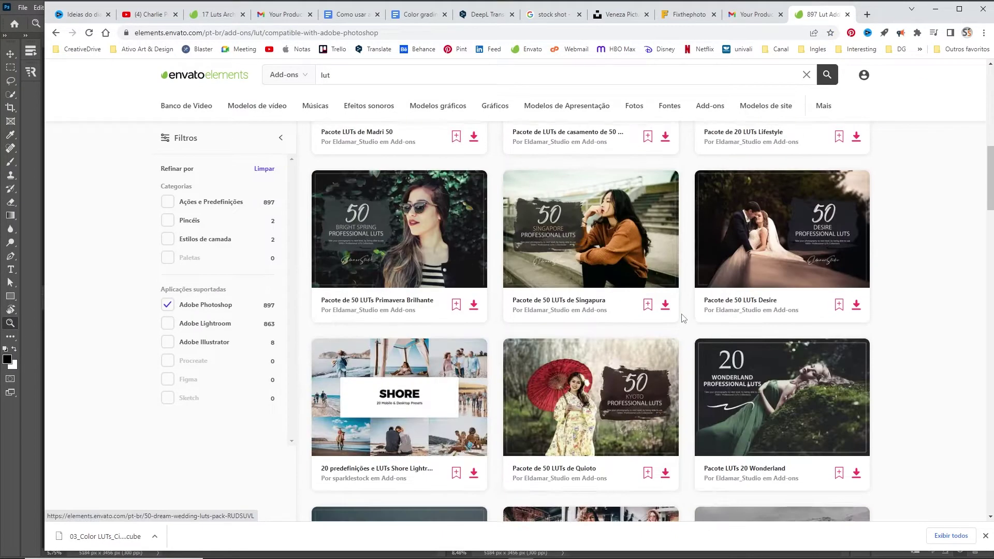
scroll(725, 383, "down", 6)
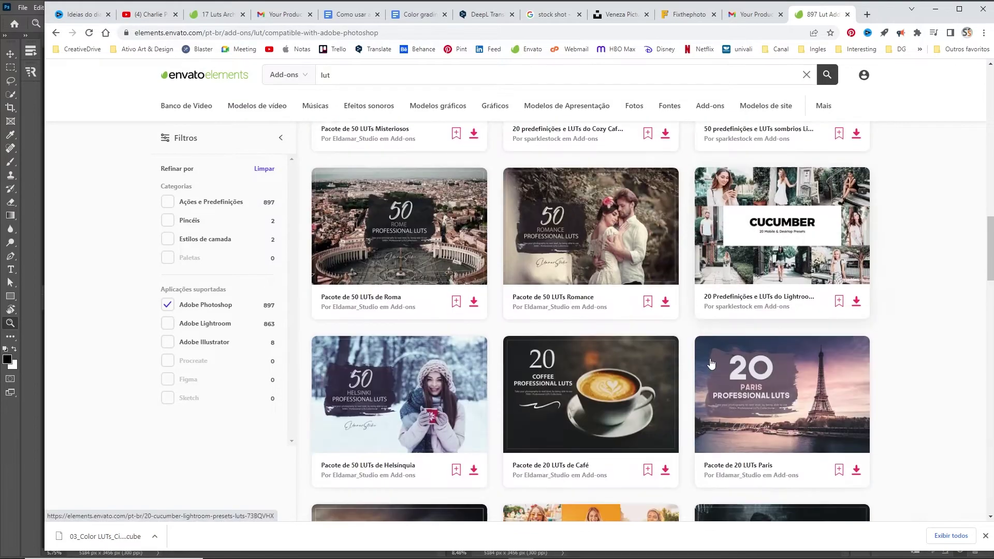
scroll(680, 365, "up", 7)
scroll(680, 365, "up", 14)
scroll(699, 365, "down", 10)
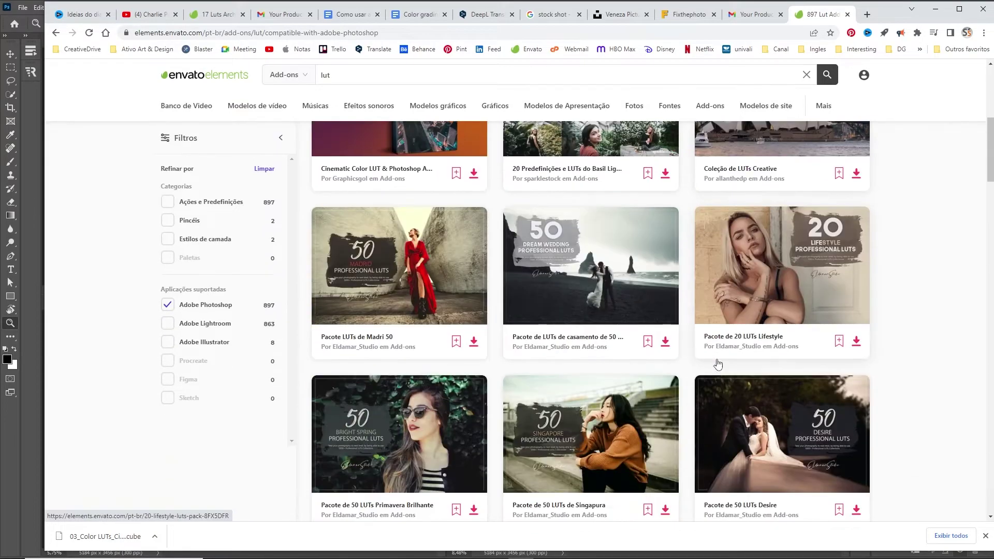
scroll(717, 366, "down", 3)
scroll(370, 310, "up", 3)
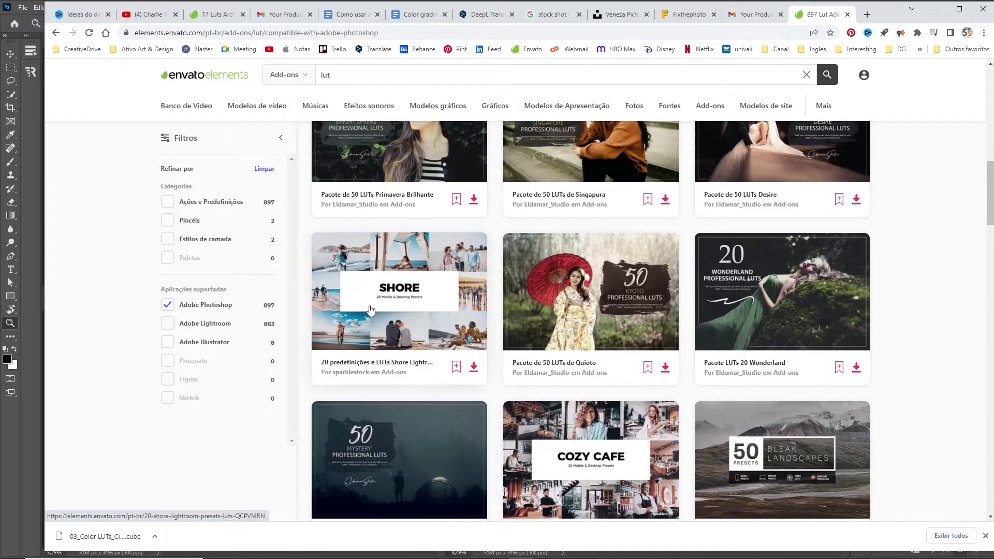
scroll(733, 379, "down", 14)
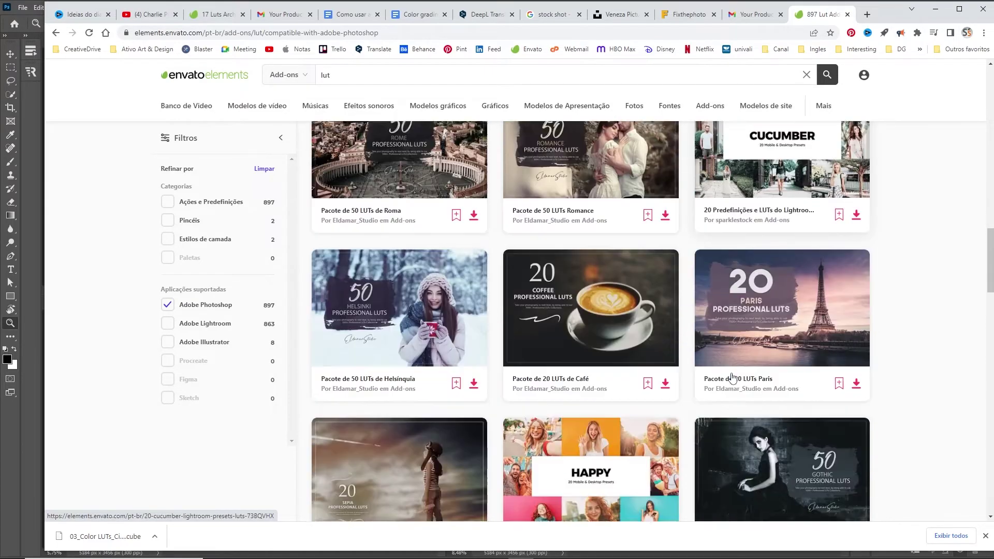
scroll(733, 378, "down", 14)
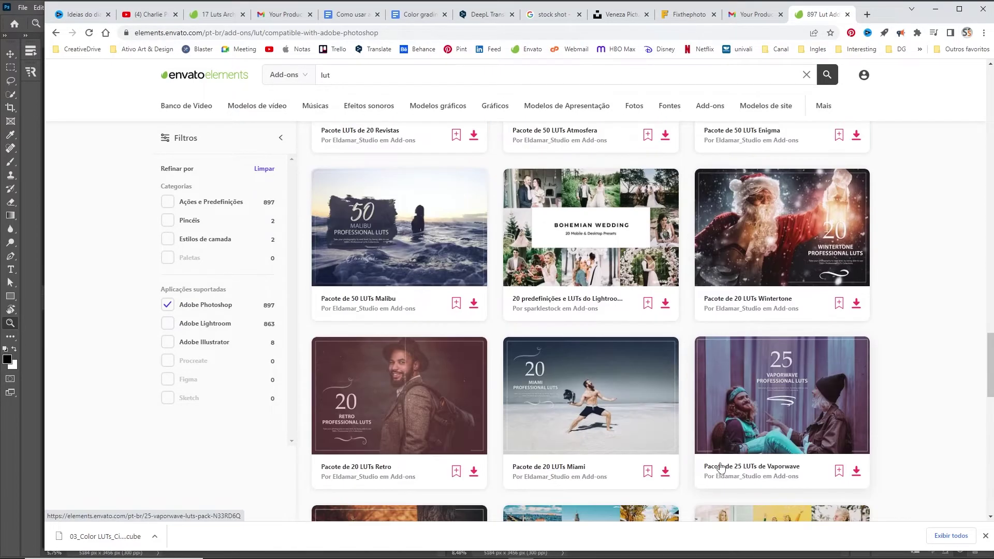
scroll(724, 465, "down", 4)
scroll(622, 382, "up", 3)
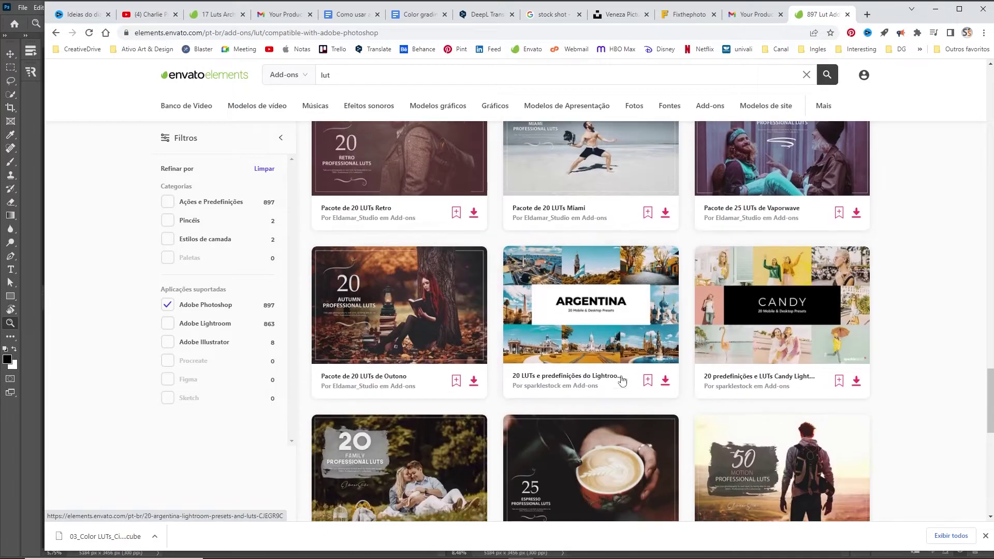
- Download the Argentina pack of 20 LUTs and Lightroom presets, and extract its zip file in the Downloads folder
left_click(616, 350)
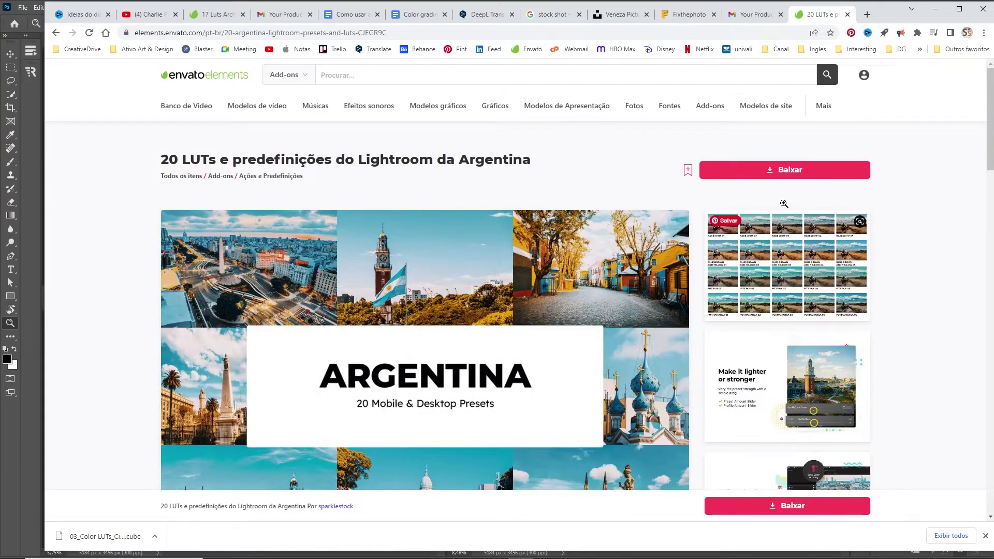
left_click(786, 169)
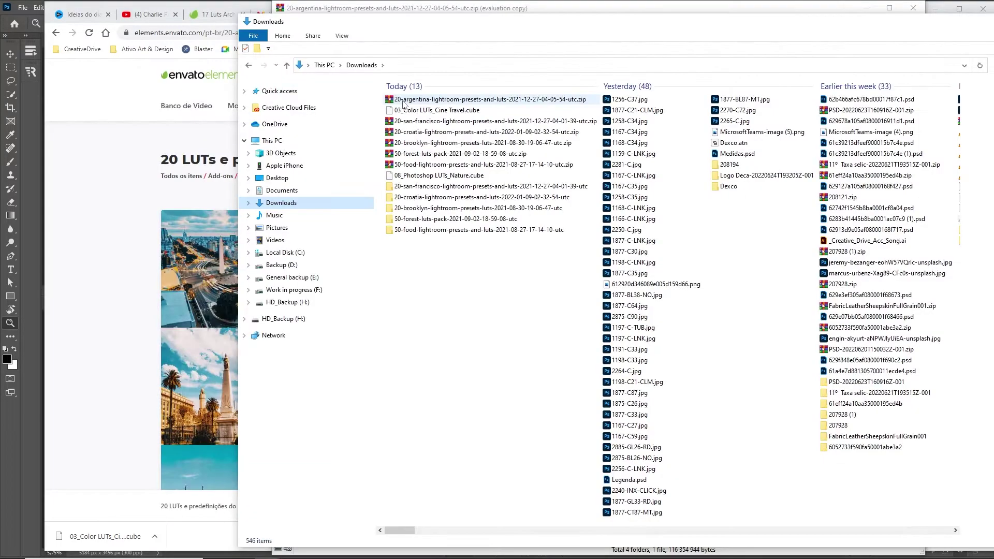
right_click(404, 100)
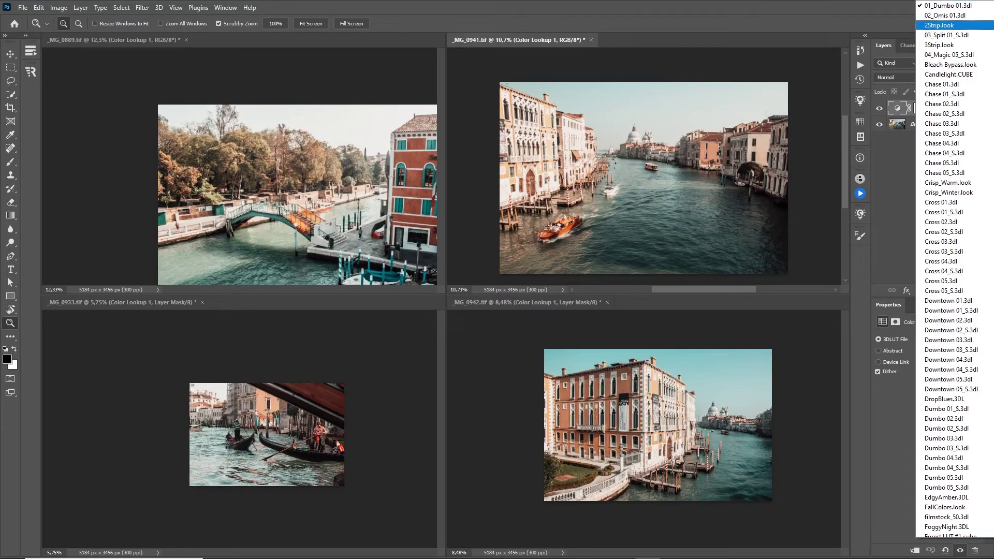
- In Photoshop, load Bariloche 01.cube from the Argentina pack's LUTs > CUBE folder into the Color Lookup layer of _MG_0941.tif
scroll(939, 155, "up", 1)
left_click(939, 5)
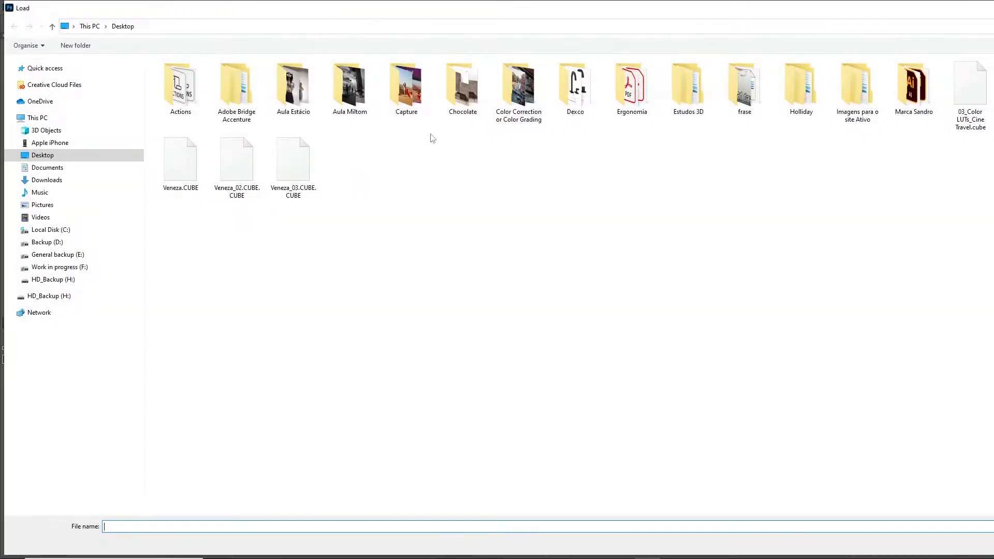
left_click(52, 182)
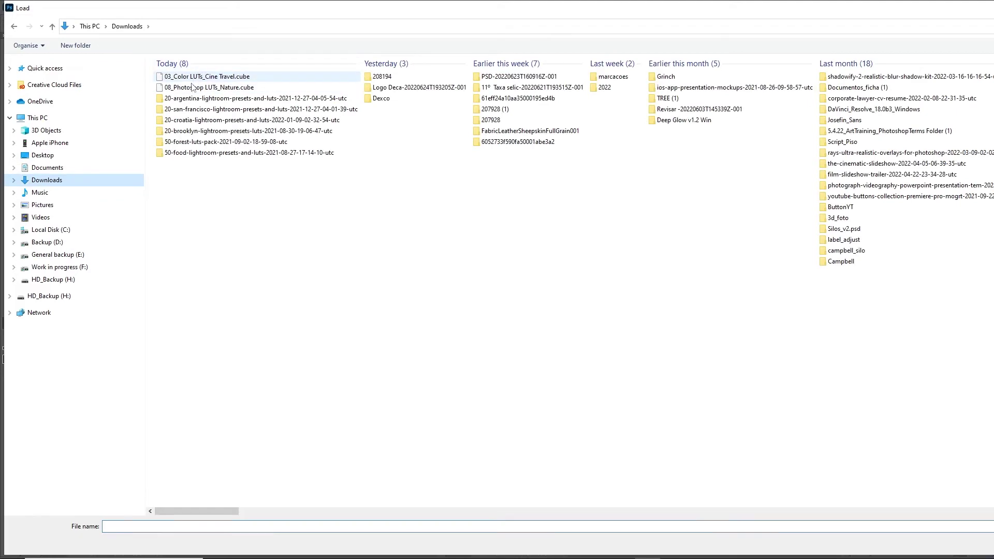
double_click(189, 99)
double_click(179, 97)
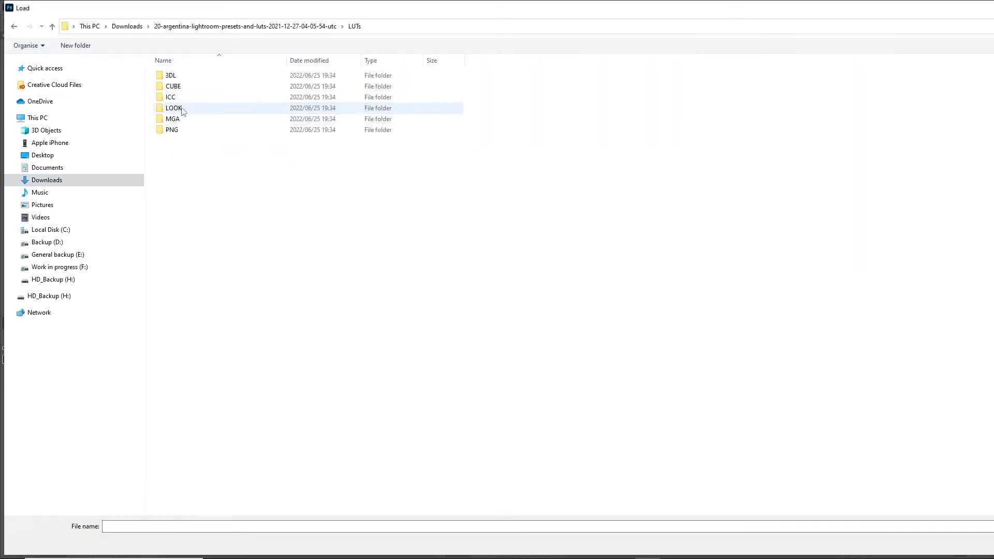
double_click(183, 87)
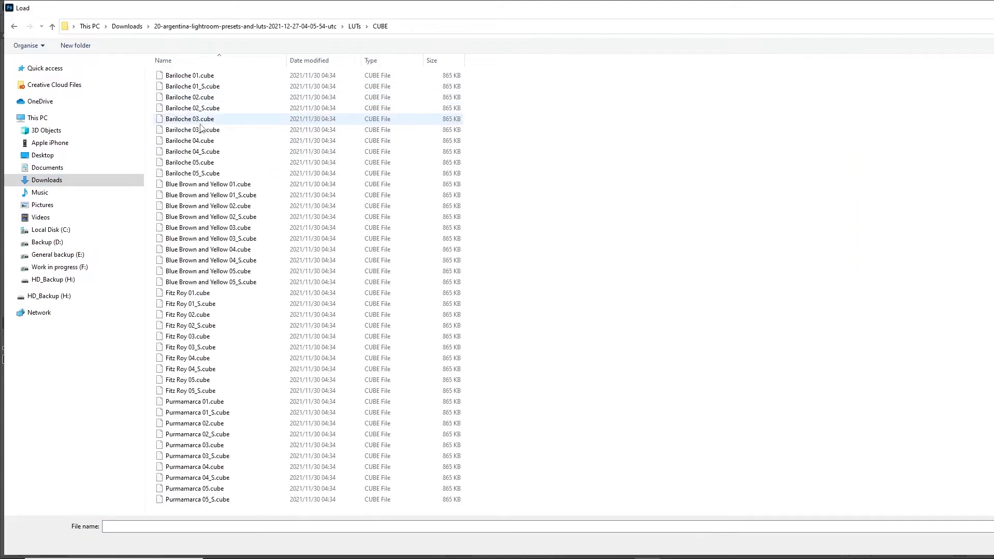
left_click(186, 86)
left_click(187, 75)
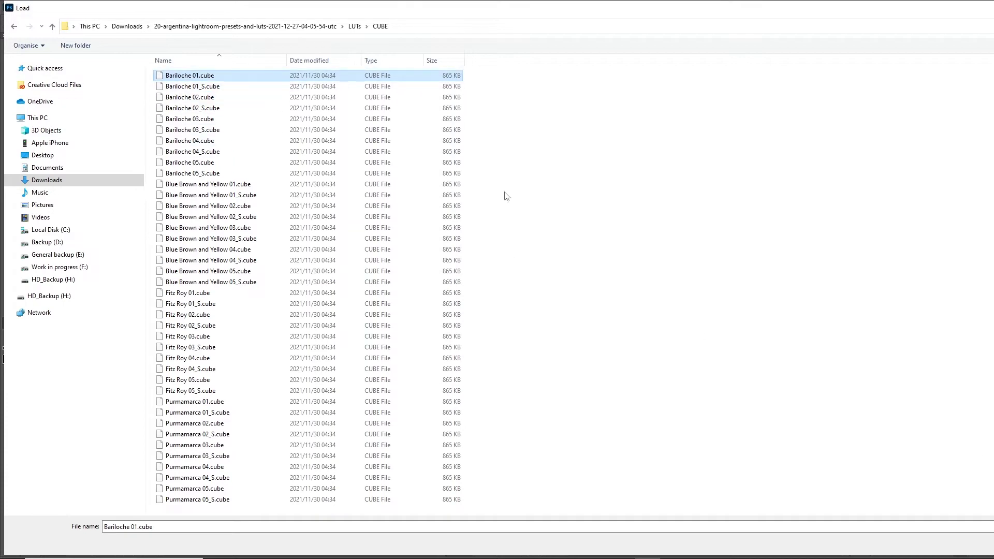
key("Return")
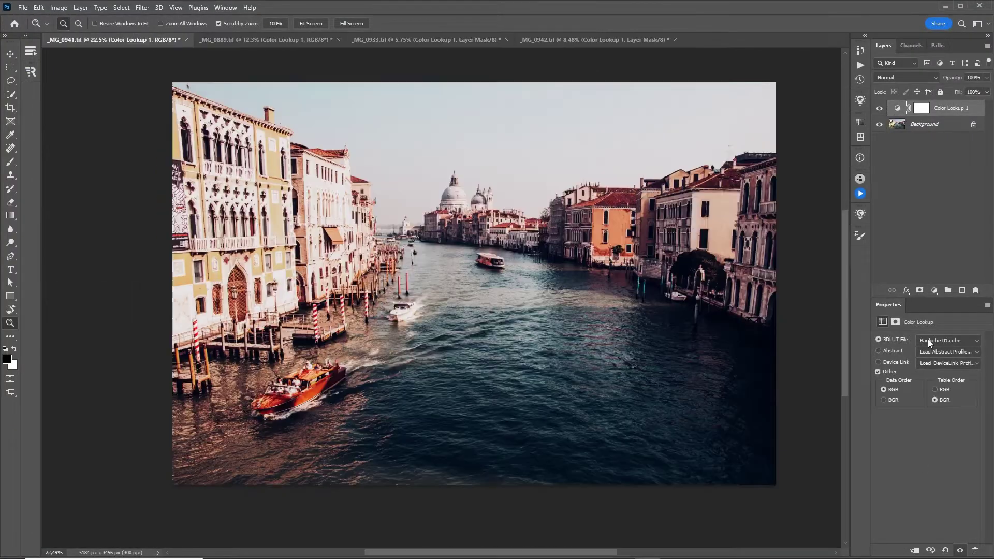
- Load Bariloche 03.cube into the Color Lookup layer of _MG_0941.tif and compare the photo with and without the layer
left_click(951, 340)
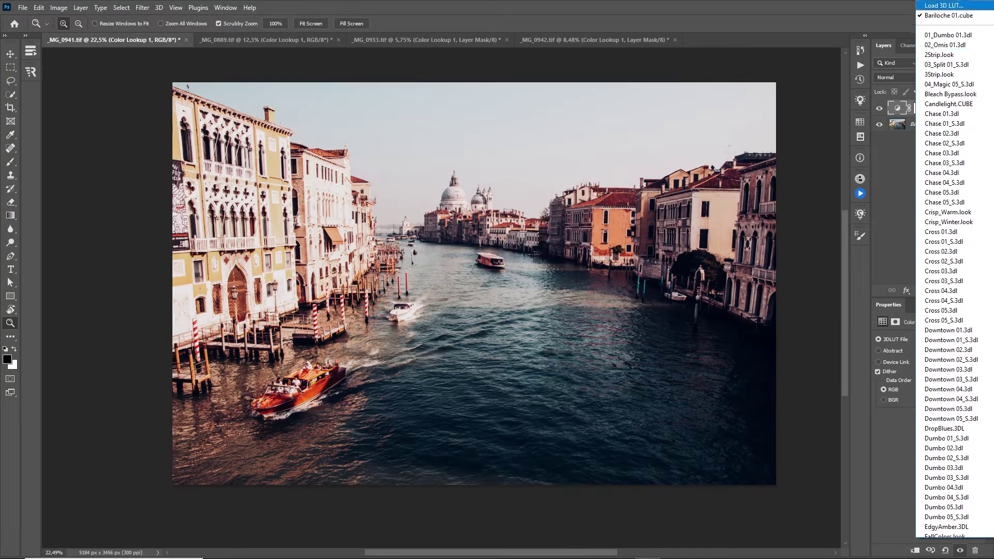
left_click(952, 9)
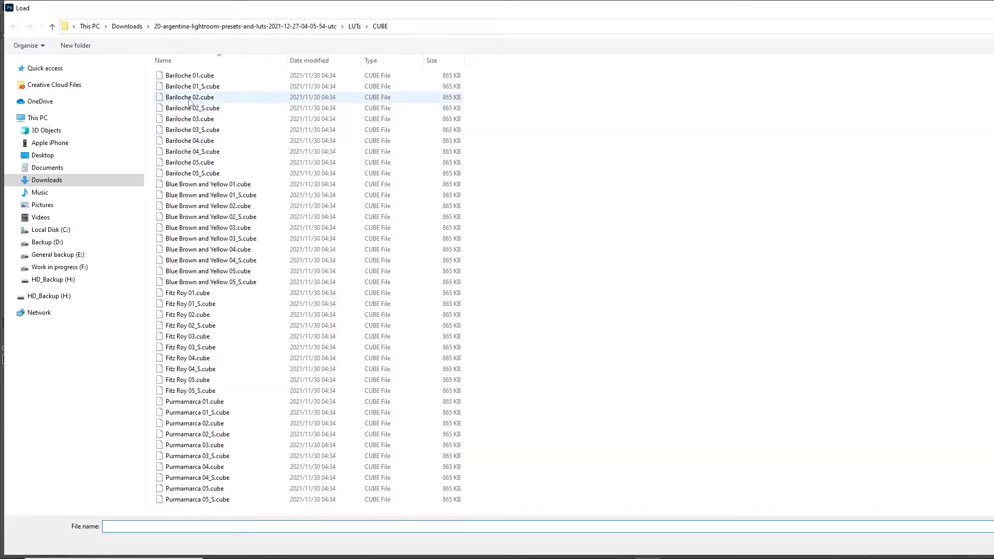
double_click(191, 119)
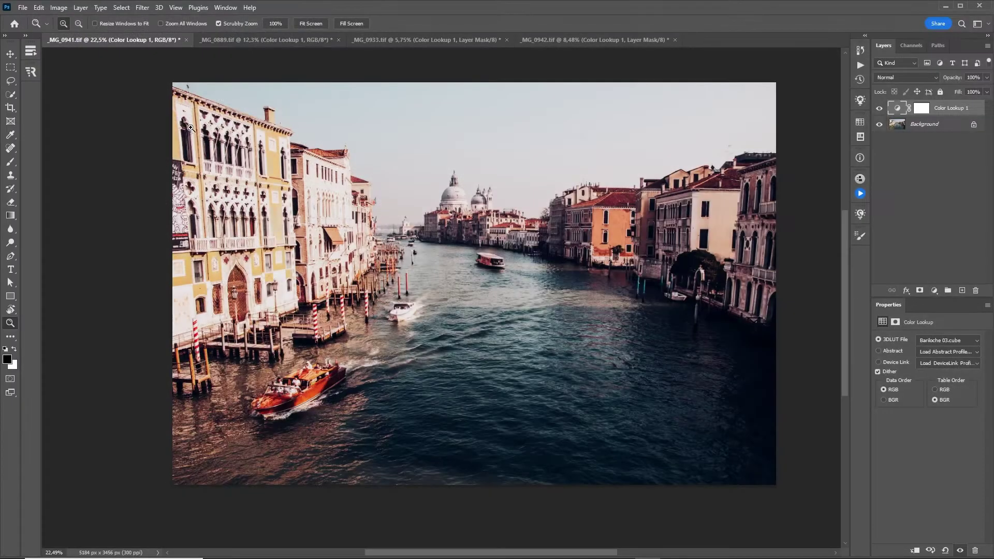
left_click(877, 110)
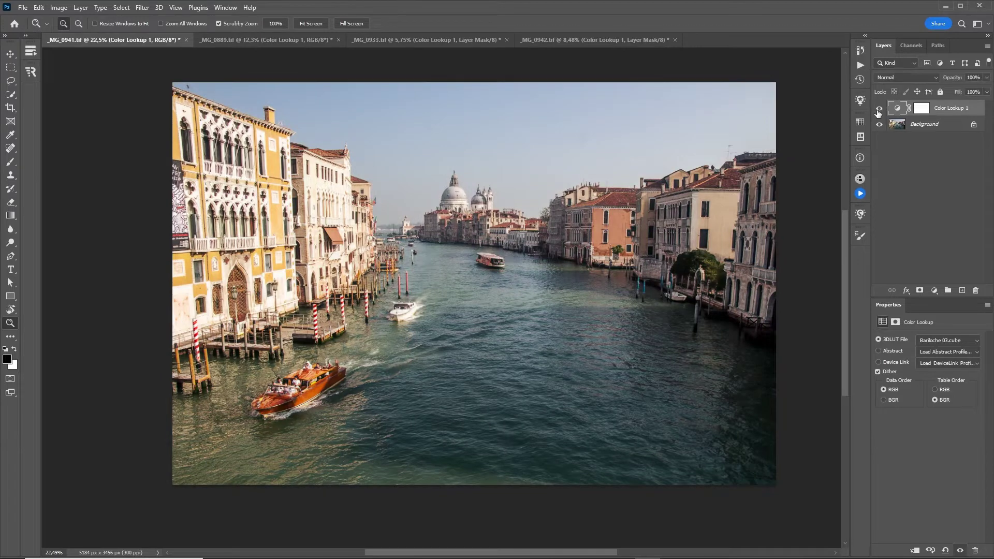
left_click(878, 112)
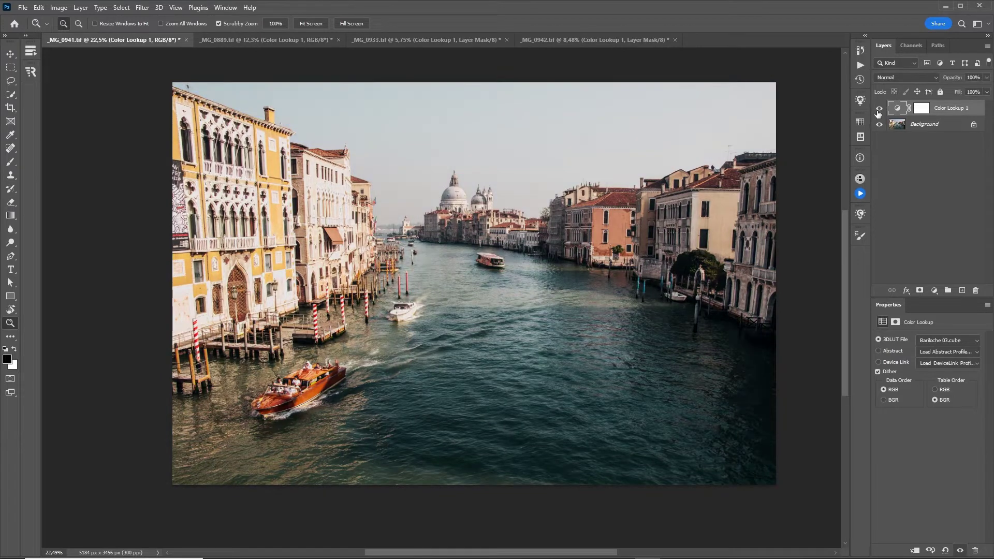
- Load Fitz Roy 03.cube into the Color Lookup layer of _MG_0941.tif and tile the four open photos
left_click(924, 341)
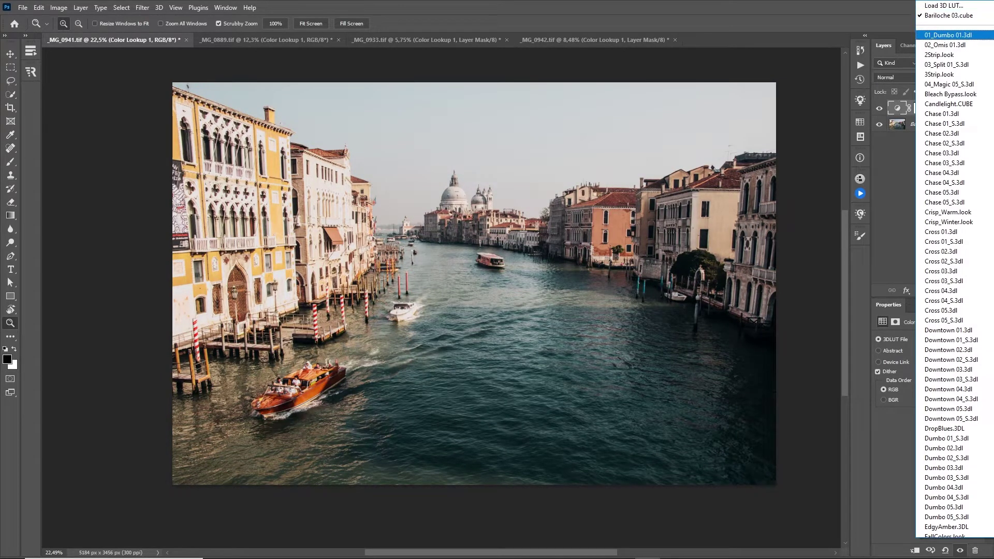
left_click(943, 6)
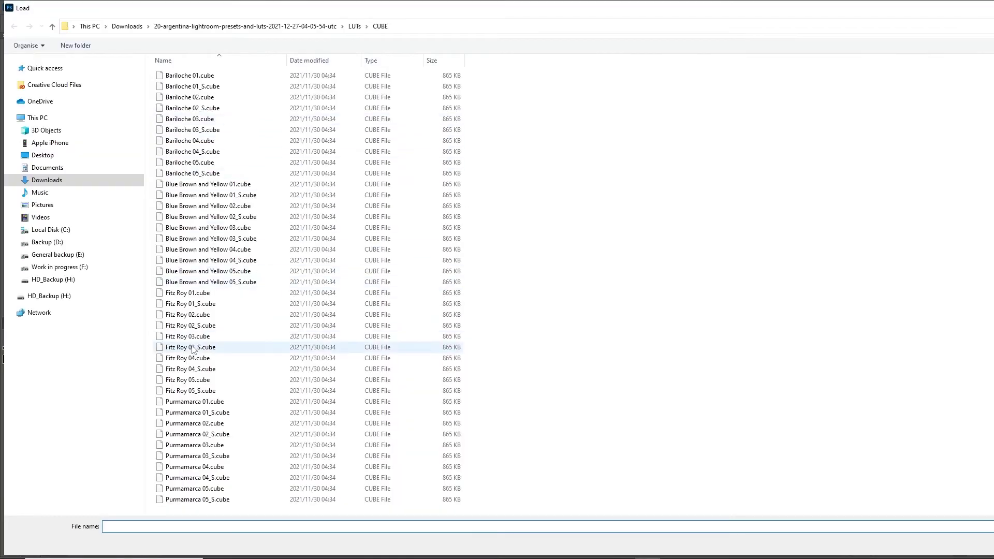
double_click(190, 337)
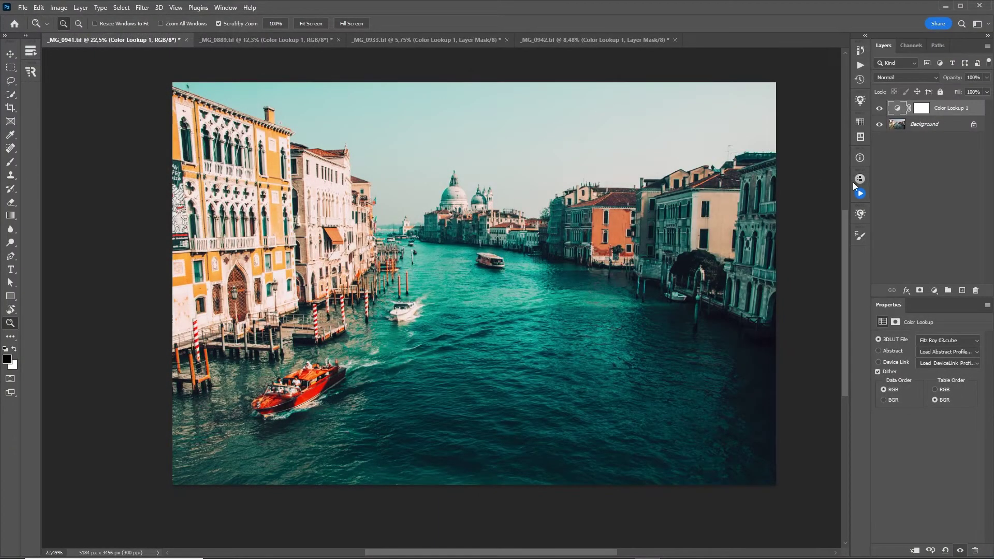
left_click_drag(519, 309, 473, 315)
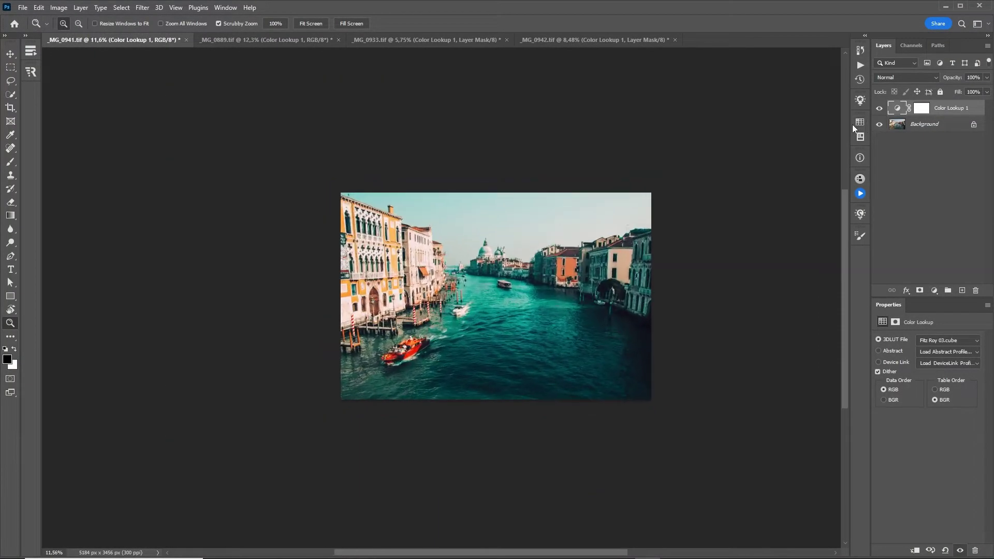
key("ctrl+alt+shift+t")
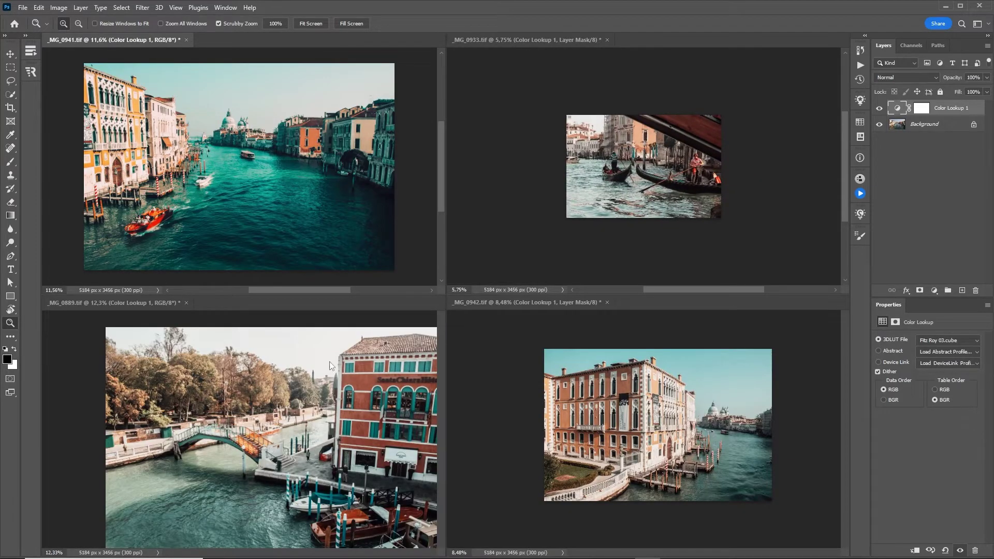
- Copy the Fitz Roy 03 Color Lookup layer from _MG_0941.tif into _MG_0933, _MG_0942 and _MG_0889, and hide their older adjustment layers
left_click_drag(547, 157, 570, 158)
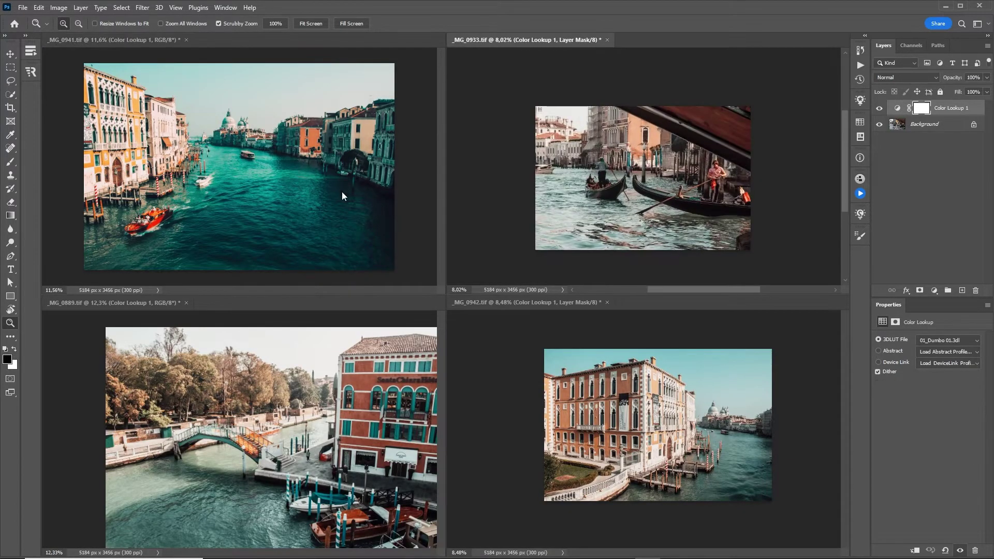
left_click_drag(957, 113, 647, 165)
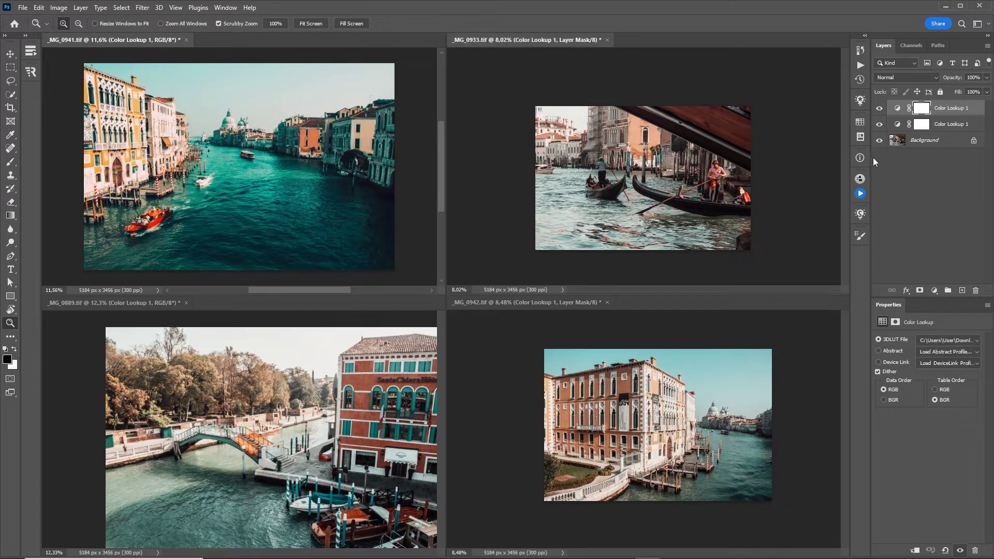
left_click(879, 124)
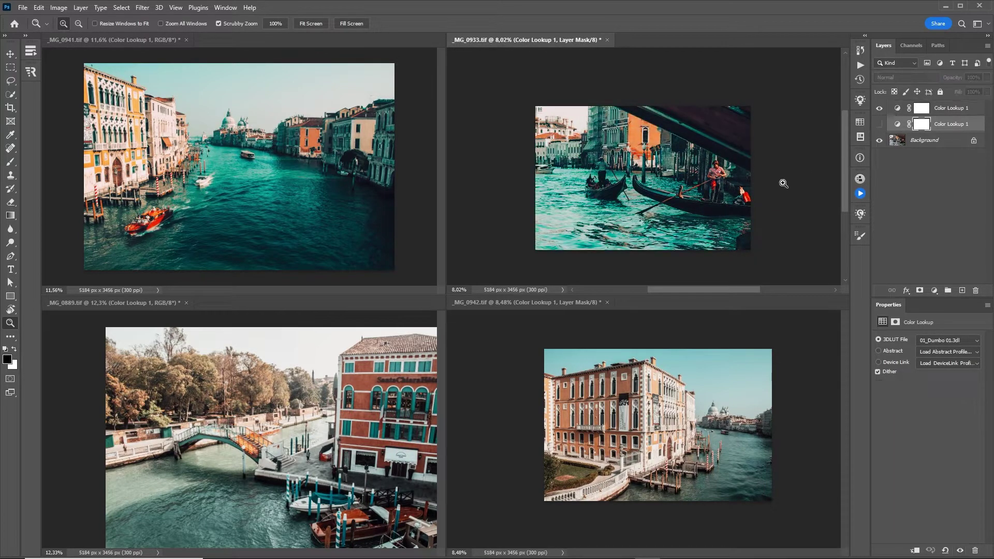
left_click_drag(679, 184, 799, 145)
left_click_drag(950, 108, 673, 412)
left_click(879, 123)
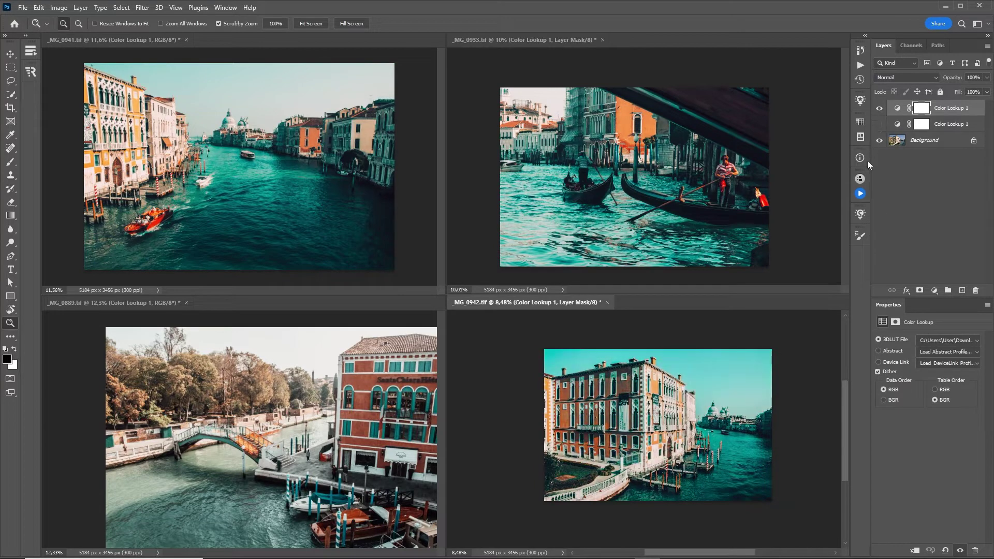
left_click_drag(930, 119, 352, 438)
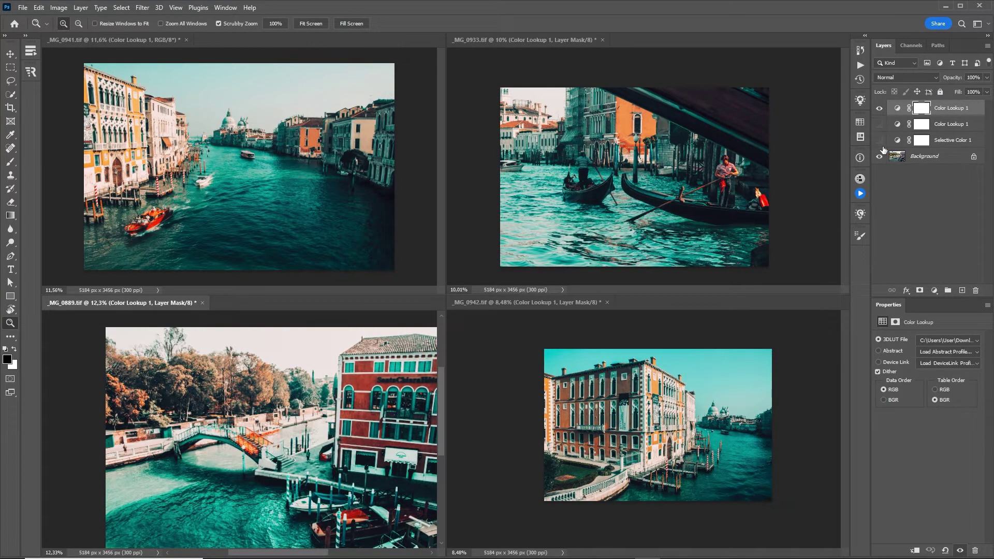
key("ctrl+0")
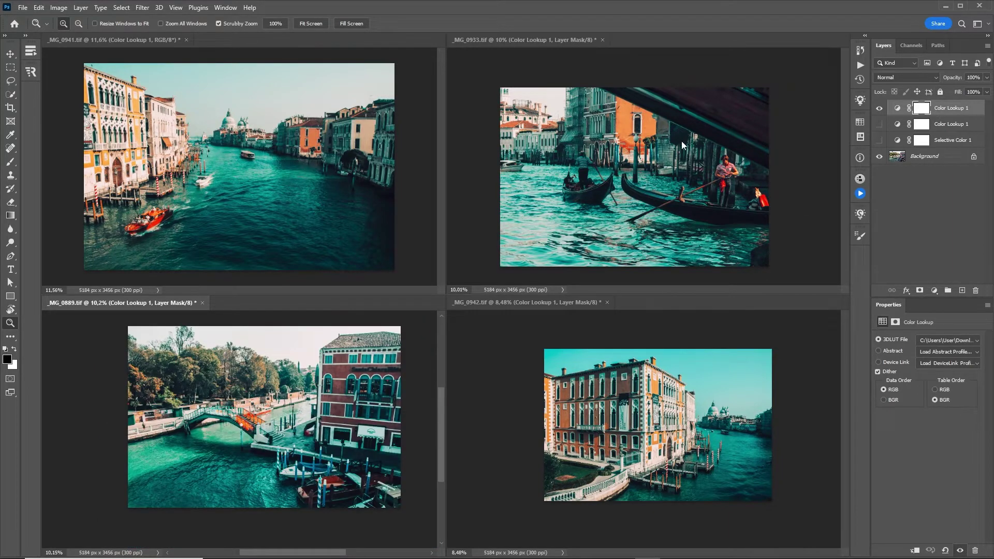
- Restrict the upper Color Lookup layer in _MG_0933 with Blend If on the underlying layer, shadows 22/159 and highlights 83/255, and compare the result
left_click(683, 143)
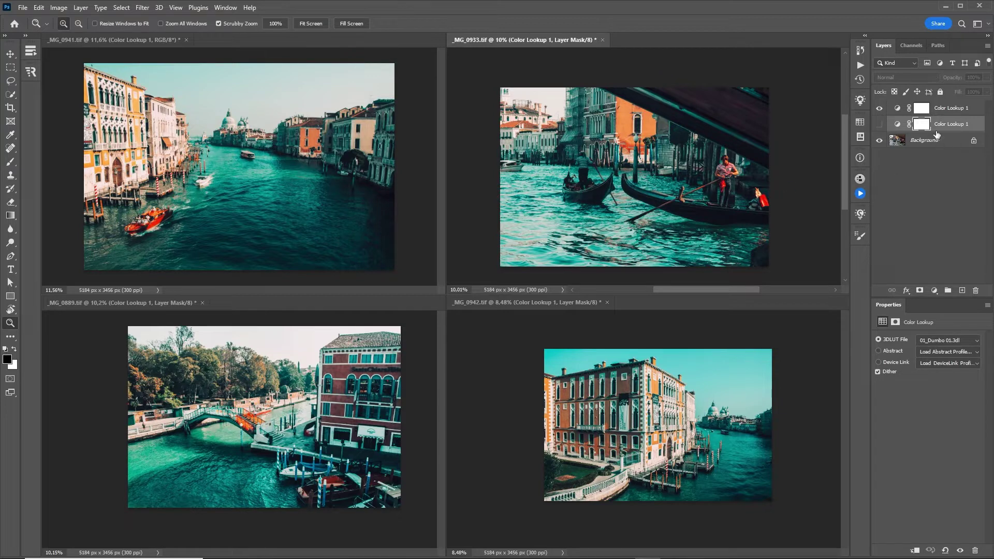
double_click(978, 113)
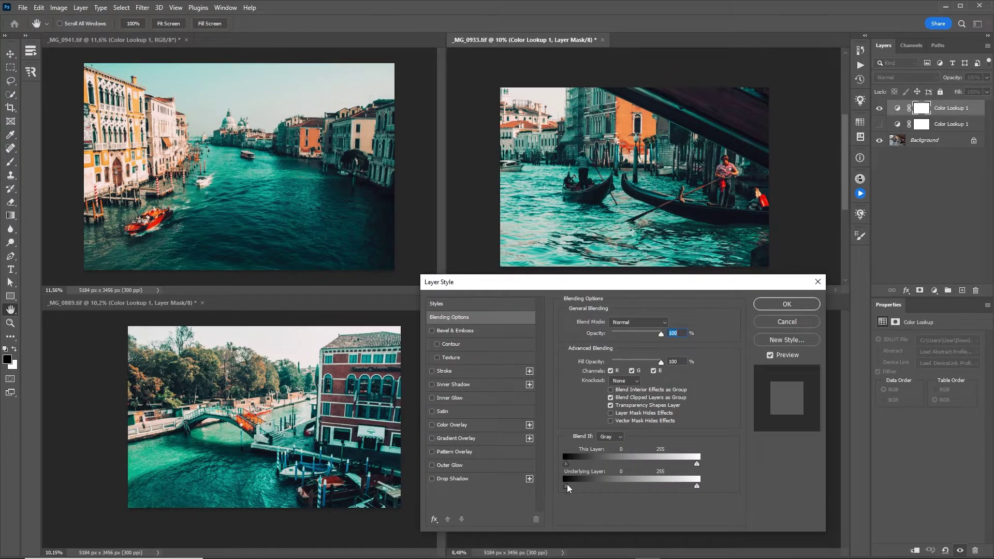
left_click_drag(567, 488, 625, 489)
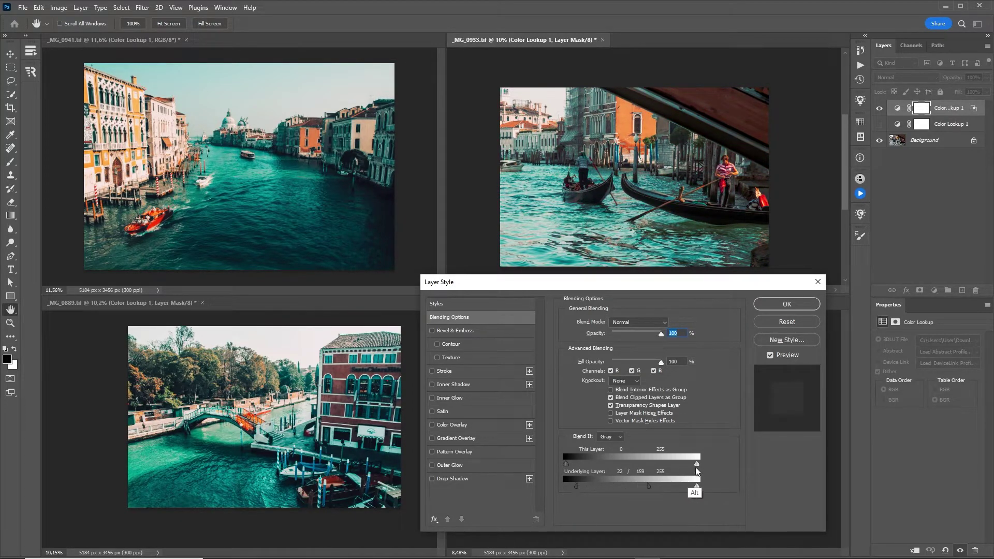
left_click_drag(695, 489, 609, 486)
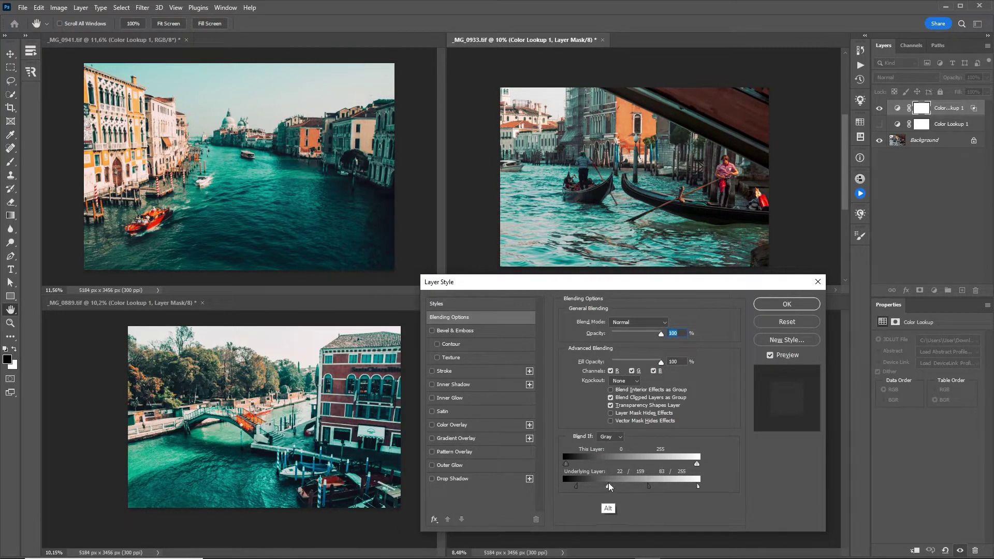
left_click(798, 305)
left_click(879, 111)
left_click(879, 112)
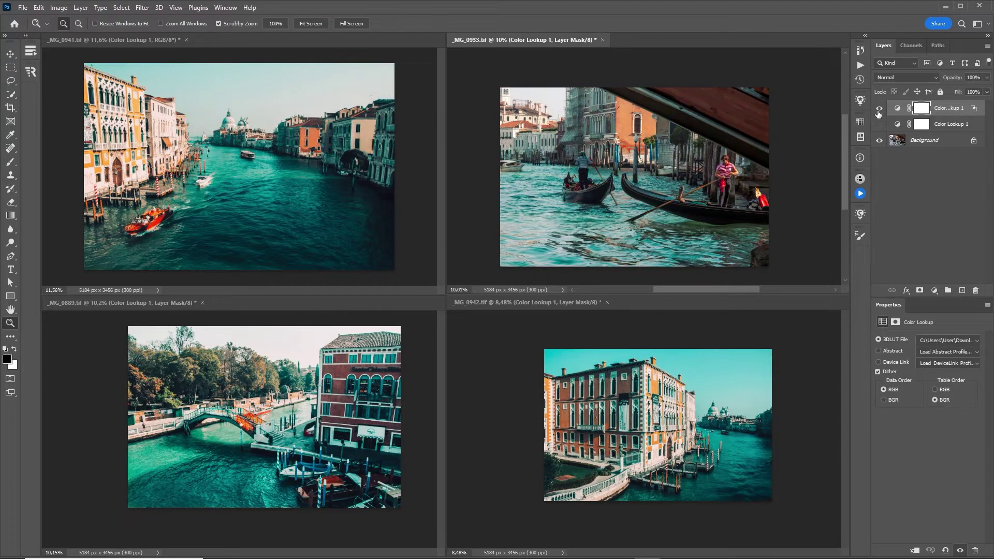
left_click_drag(643, 208, 668, 195)
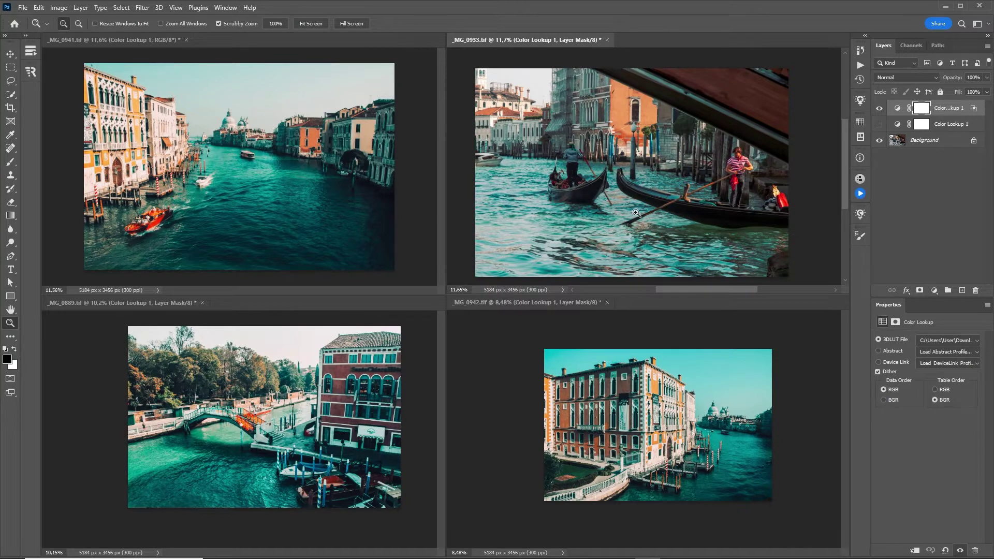
- Consolidate all open documents into tabs and delete both Color Lookup layers from _MG_0933
left_click(224, 8)
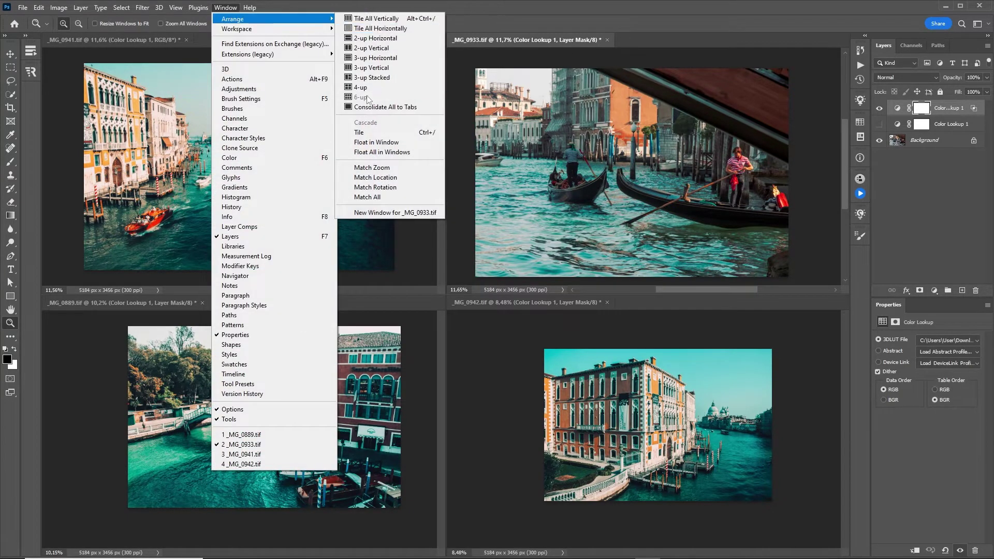
left_click(382, 106)
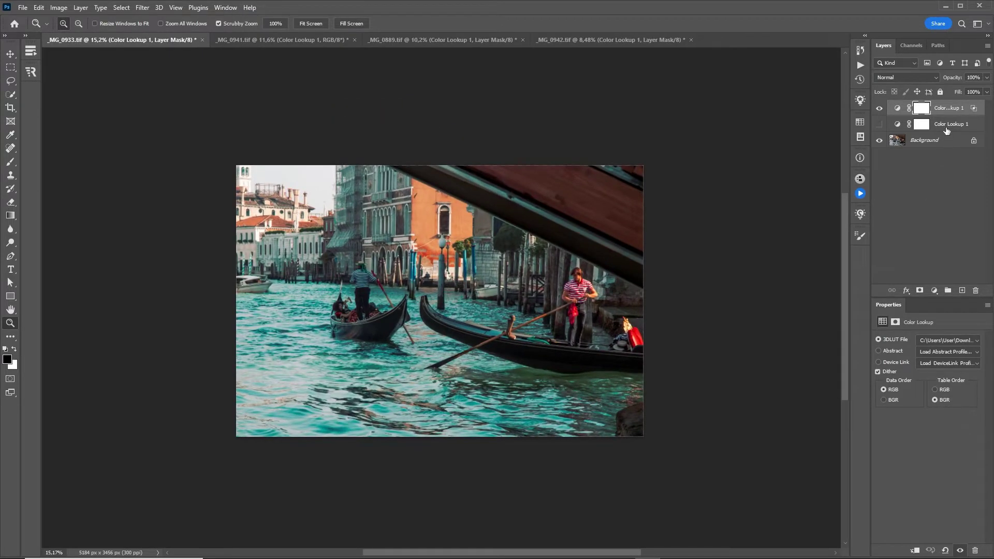
left_click(947, 129)
key("Delete")
key("Delete")
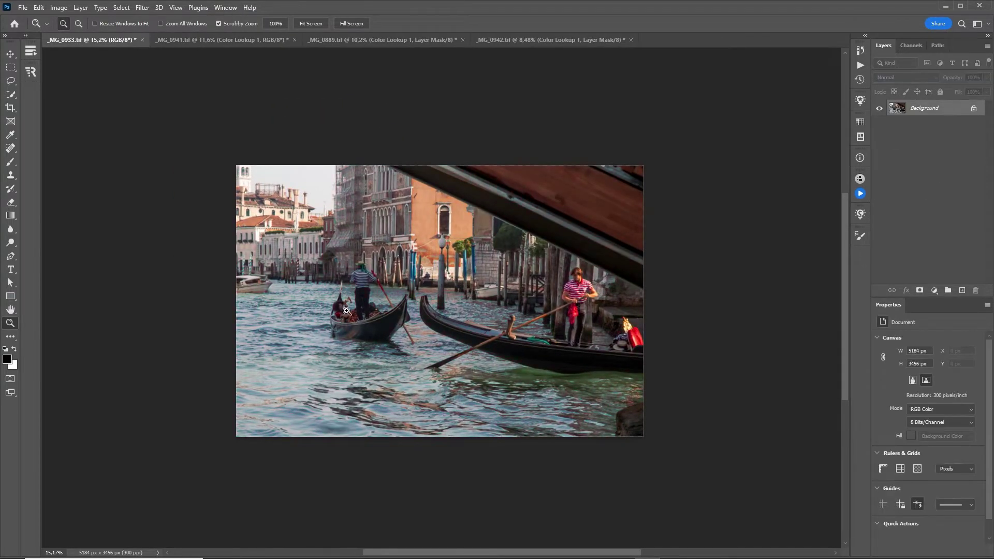
left_click_drag(347, 310, 516, 340)
left_click_drag(507, 321, 500, 303)
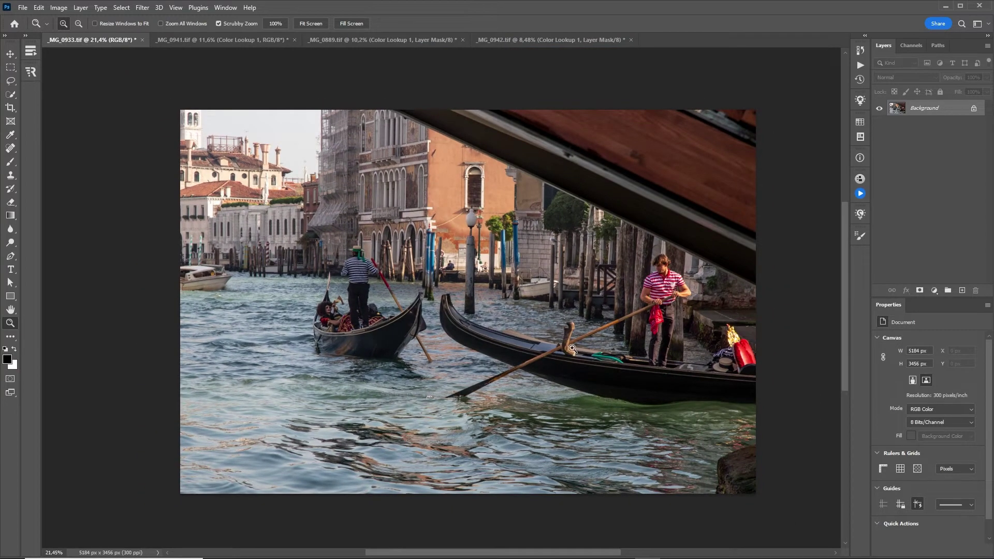
- Delete the Color Lookup layer from _MG_0941.tif and retouch a spot in the sky with the Spot Healing Brush
key("ctrl+Tab")
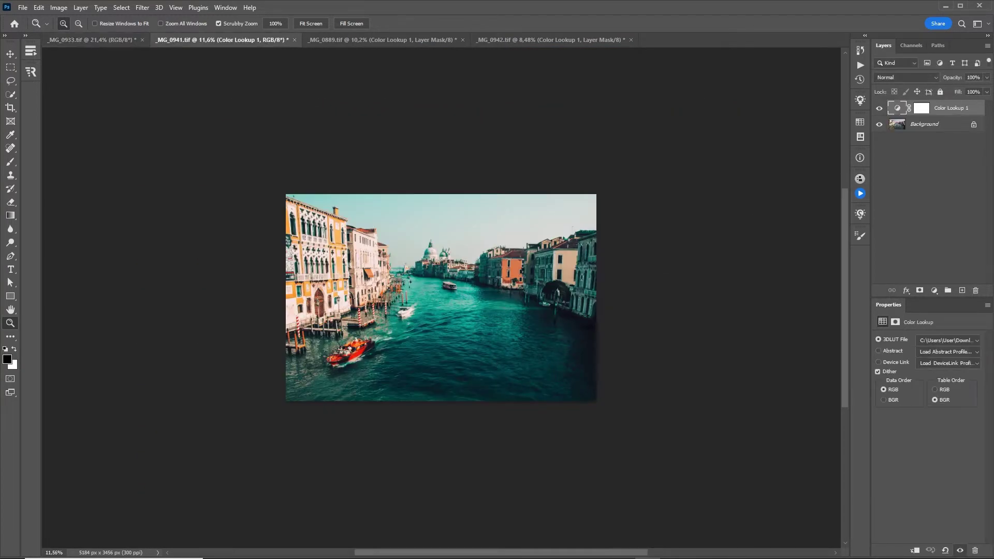
key("Delete")
mouse_move(398, 392)
left_mouse_down()
mouse_move(484, 333)
mouse_move(544, 317)
left_mouse_up()
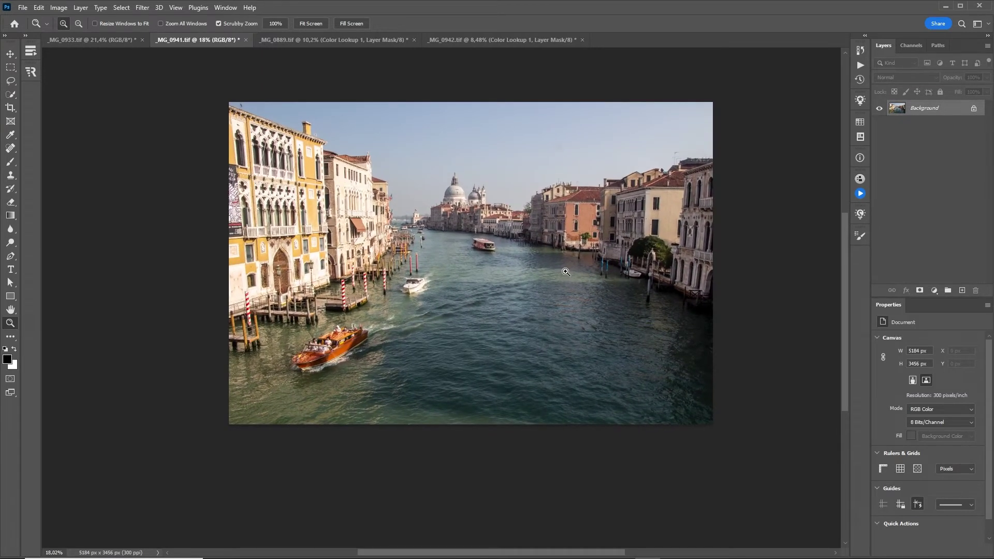
key("j")
left_click(557, 145)
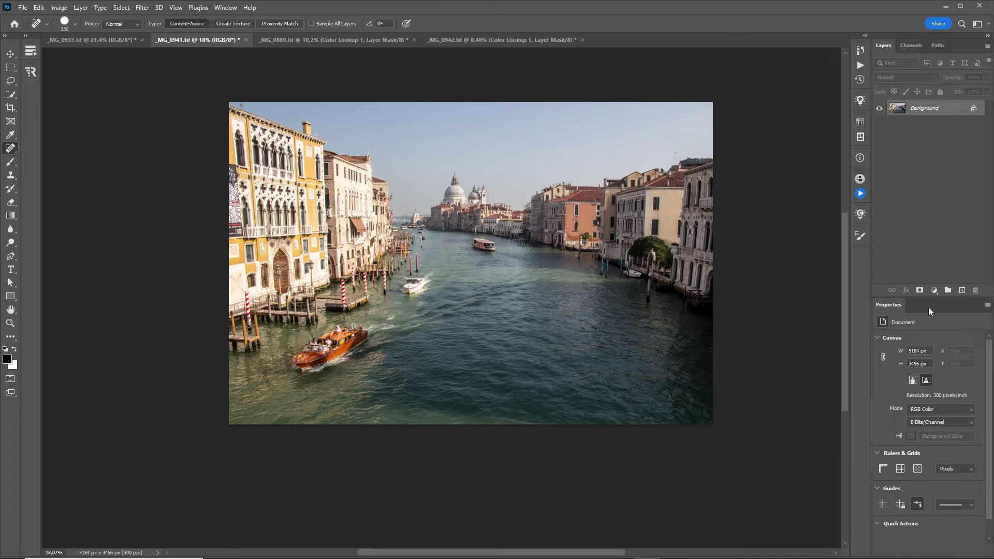
- Add a Selective Color layer with Blues at cyan +69 and magenta -24, and Yellows at magenta +15 with an adjusted yellow amount
left_click(935, 290)
left_click(953, 478)
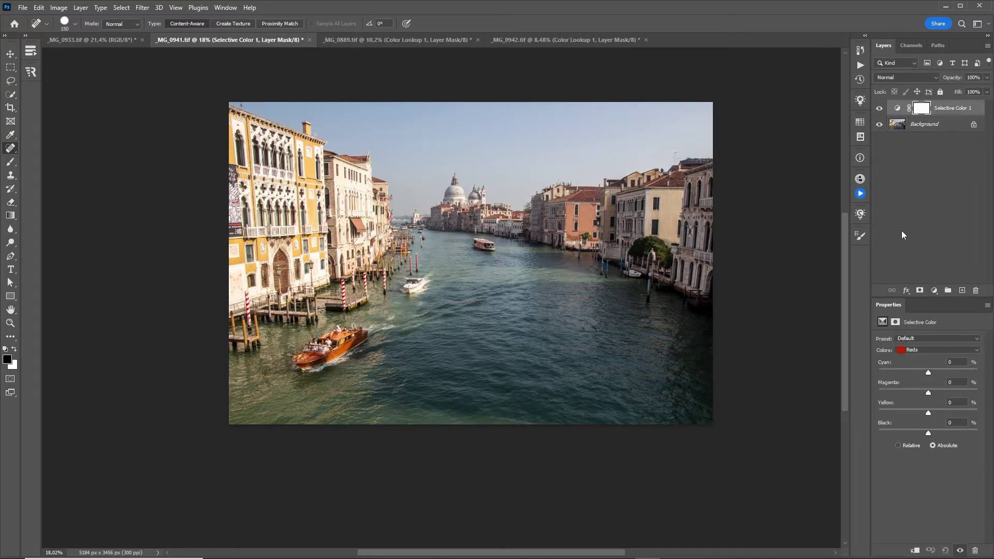
left_click(923, 350)
left_click(927, 391)
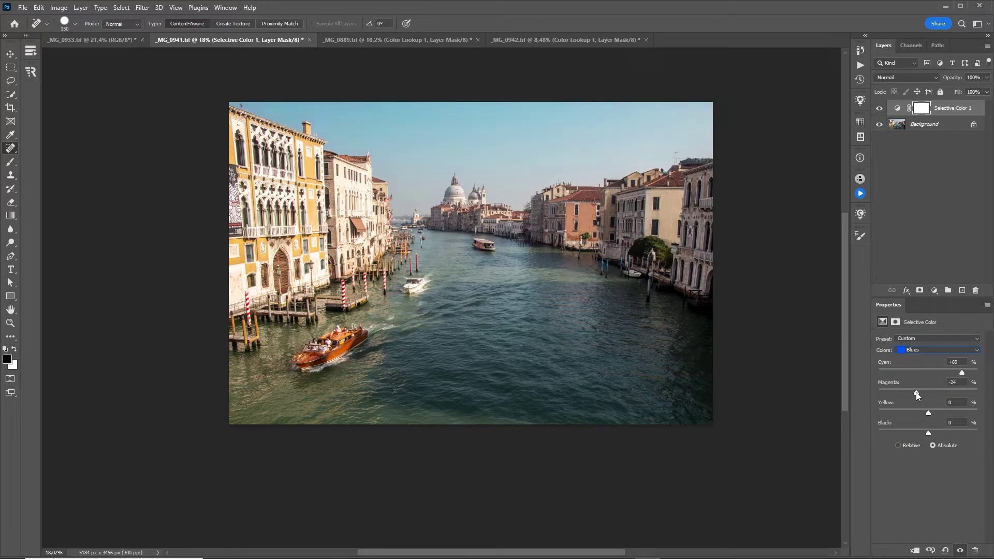
left_click(911, 352)
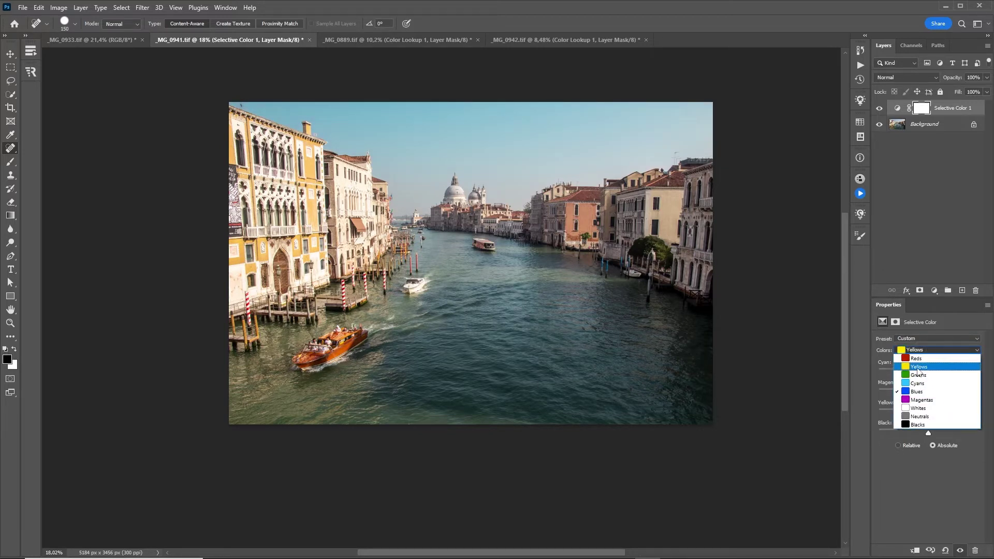
left_click(914, 366)
left_click_drag(929, 393, 937, 393)
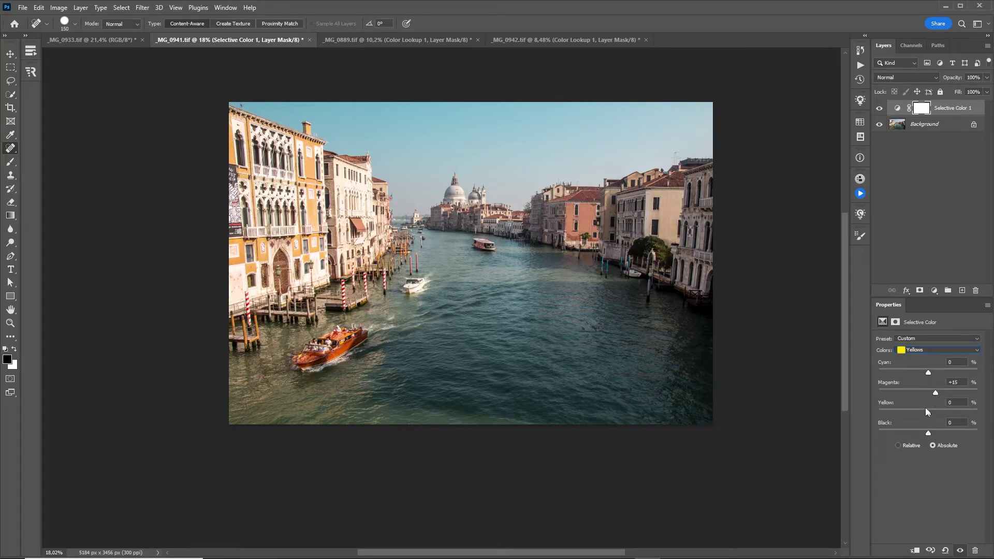
left_click_drag(937, 413, 936, 413)
- Add a Brightness/Contrast layer above the Selective Color layer and set its contrast to 34
left_click(935, 291)
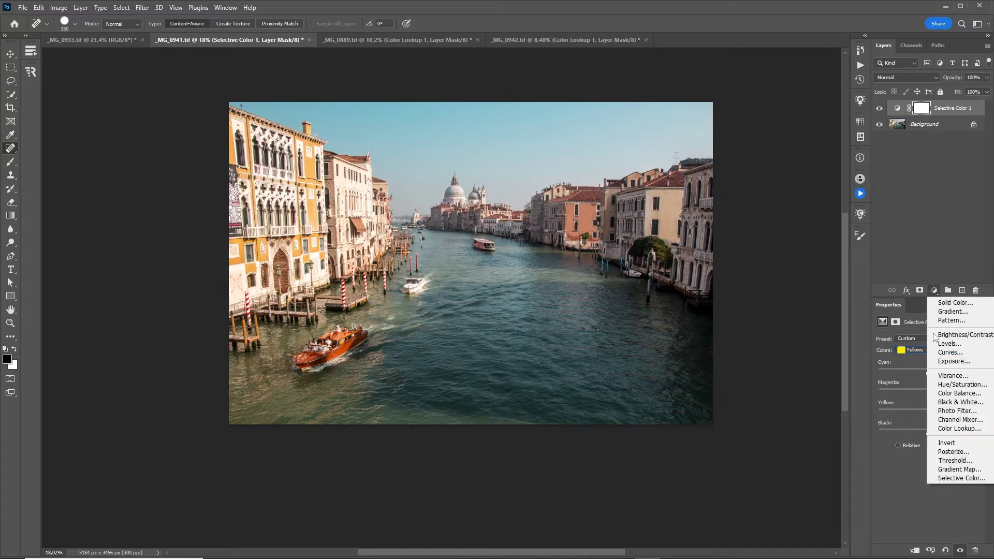
left_click(952, 335)
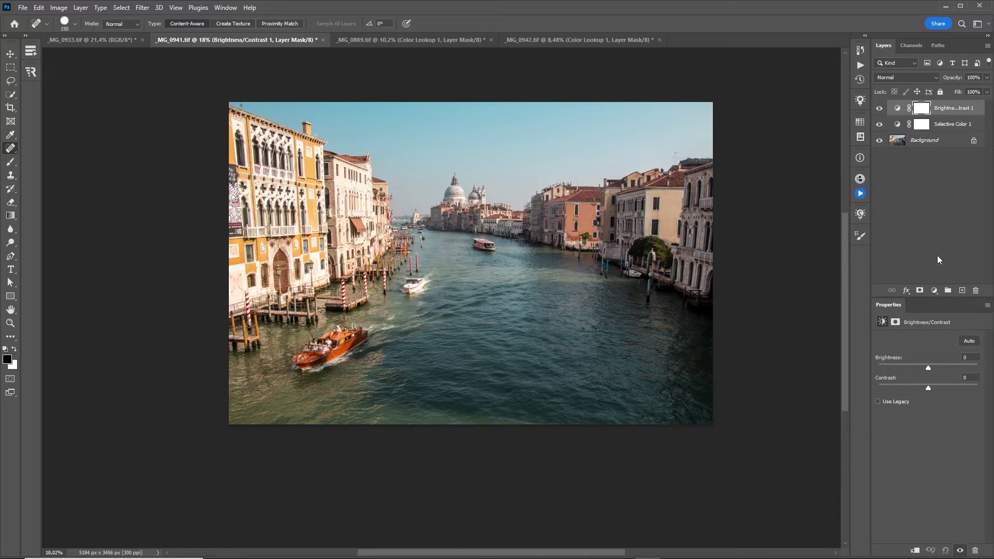
left_click_drag(930, 388, 949, 387)
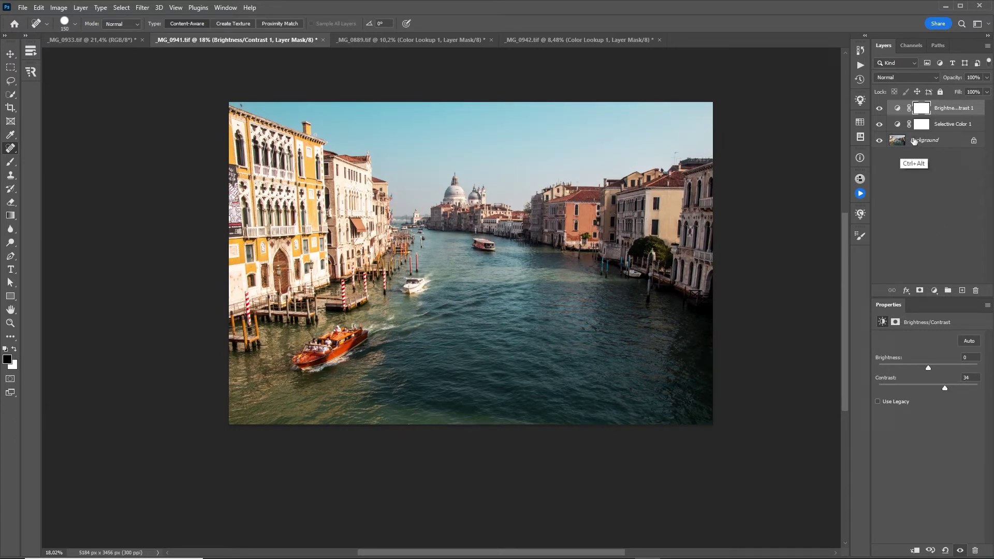
- Add a Curves layer and, in the Blue channel, anchor the midpoint, raise the black point output to 46 and lower the white point
key("ctrl+m")
left_click(778, 169)
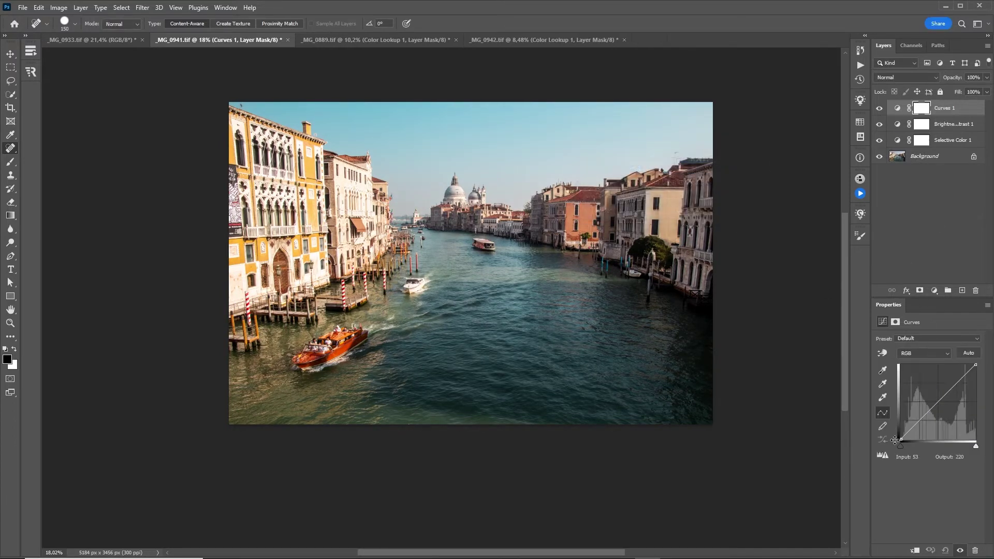
key("alt+3")
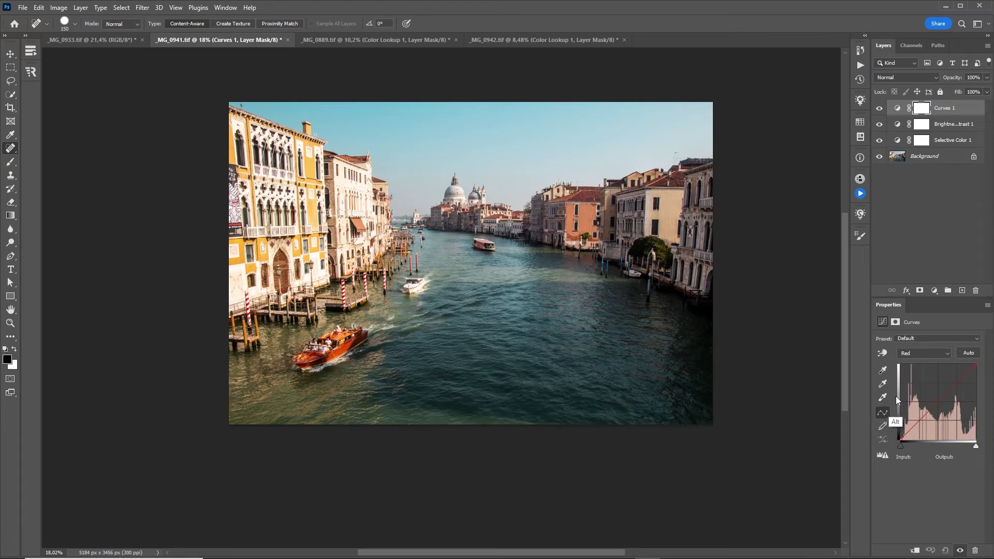
key("alt+5")
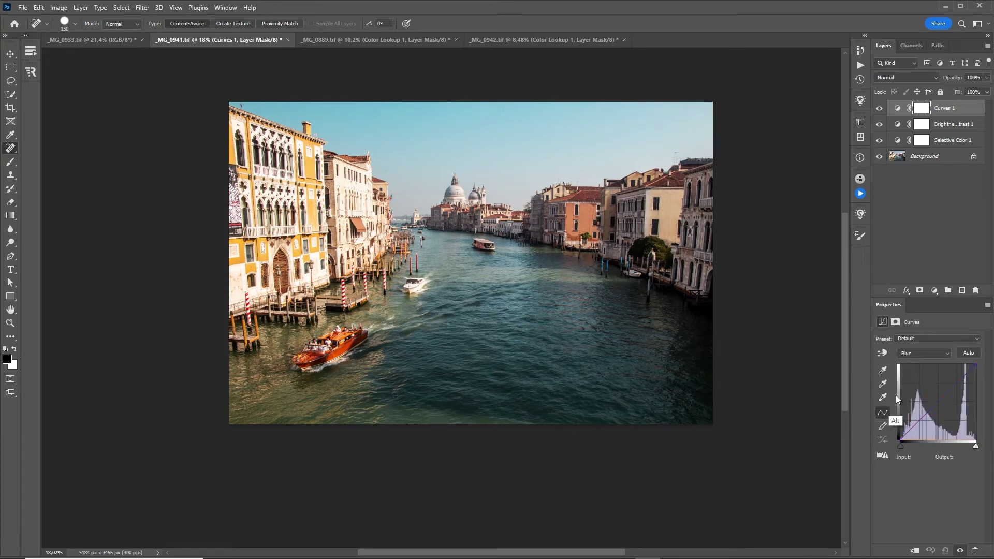
left_click(938, 402)
left_click_drag(902, 441, 889, 428)
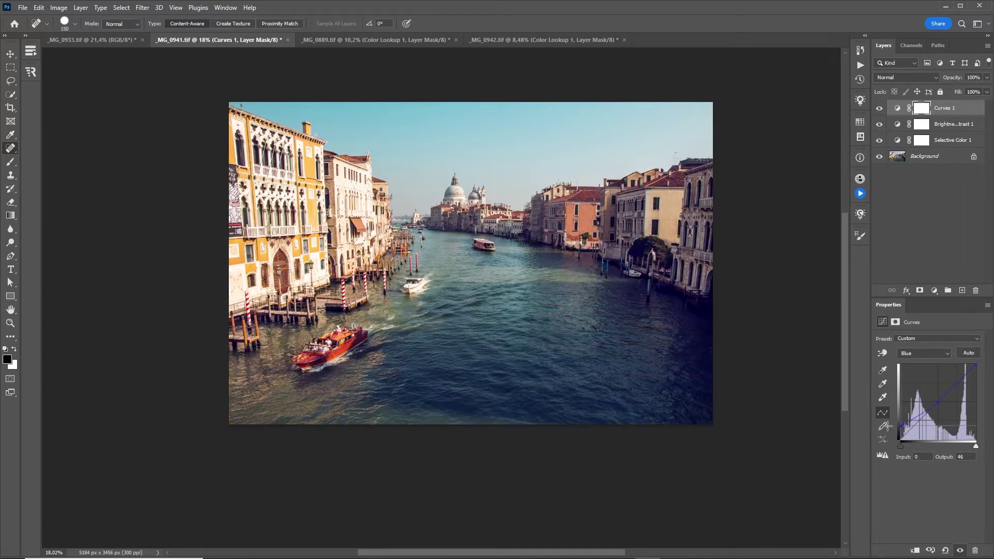
left_click_drag(977, 365, 984, 371)
- In the Curves layer's Red channel, anchor the midpoint, set the black point input to 27 and the white point input to 236
key("alt+3")
left_click_drag(939, 410, 939, 404)
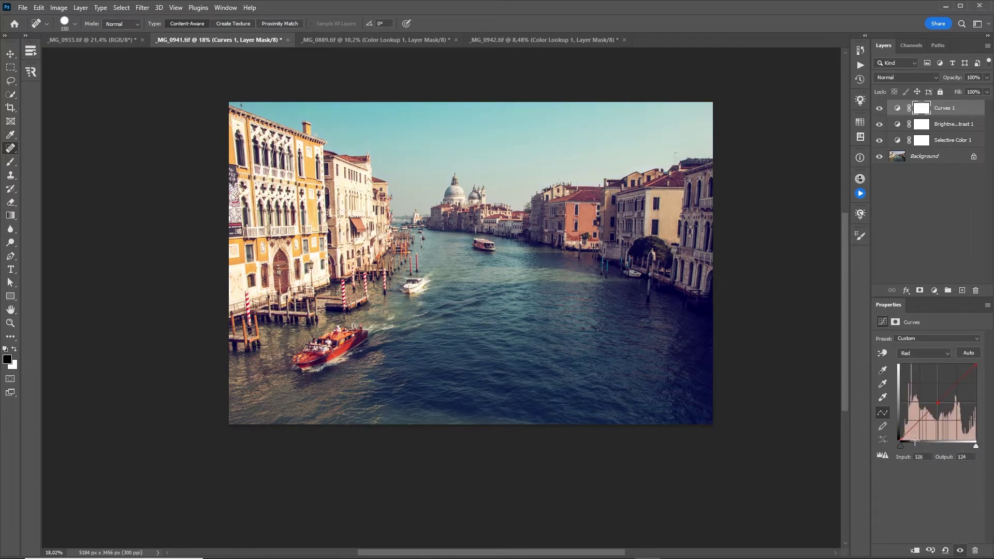
left_click_drag(902, 441, 908, 440)
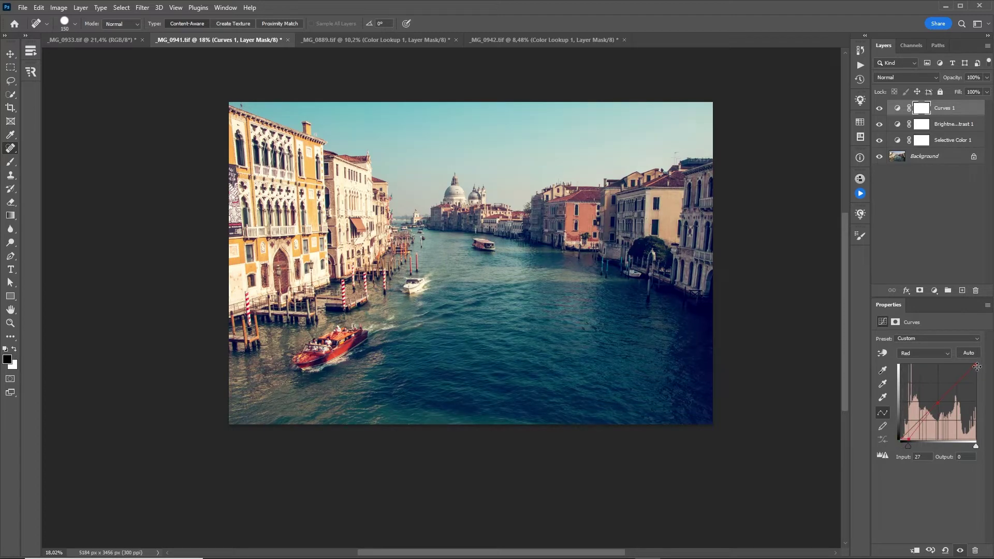
left_click_drag(976, 364, 970, 355)
key("z")
mouse_move(531, 316)
left_mouse_down()
mouse_move(554, 304)
mouse_move(533, 318)
mouse_move(549, 315)
left_mouse_up()
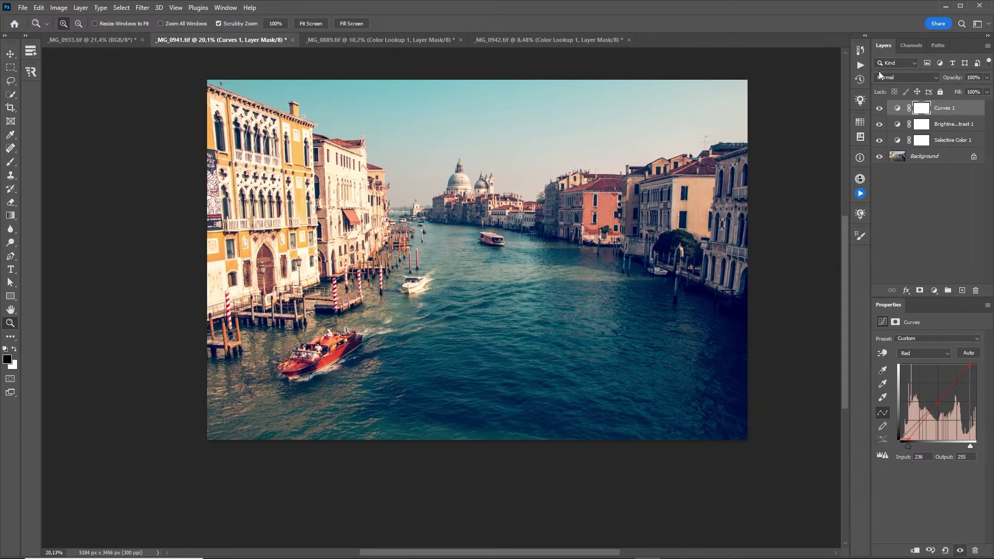
left_click(799, 67)
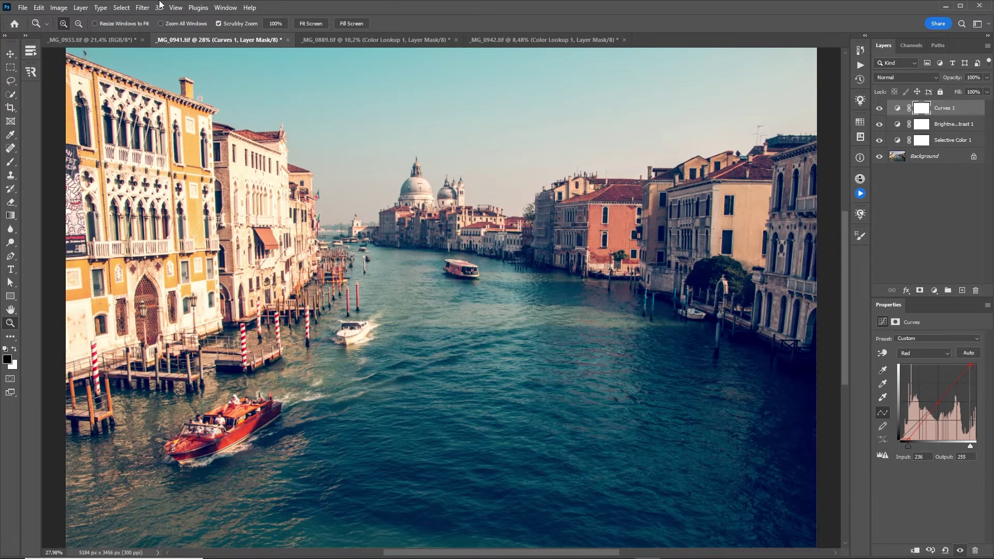
- Start exporting the grade as a color lookup table described as Veneza_04, in CUBE format with 32 grid points
key("ctrl+minus")
left_click(16, 8)
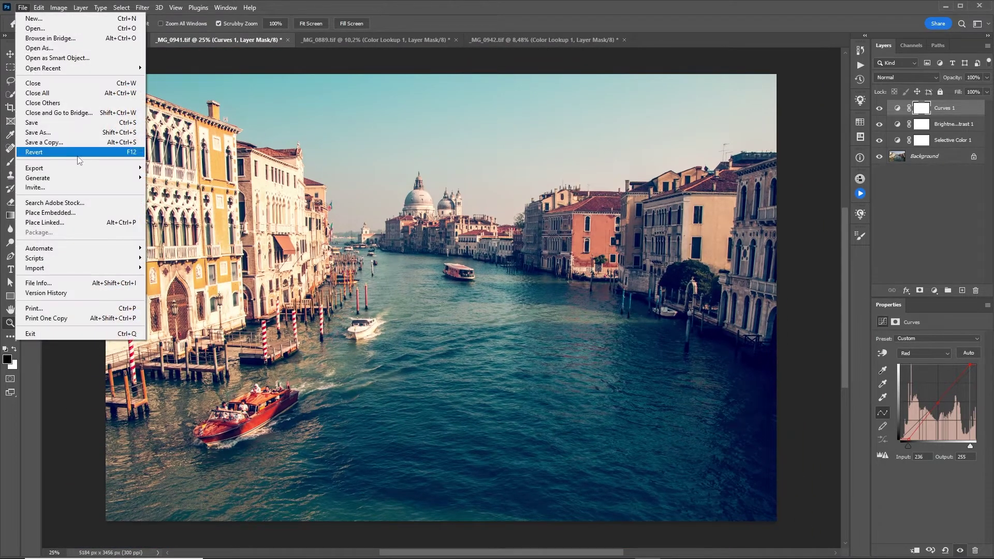
mouse_move(80, 169)
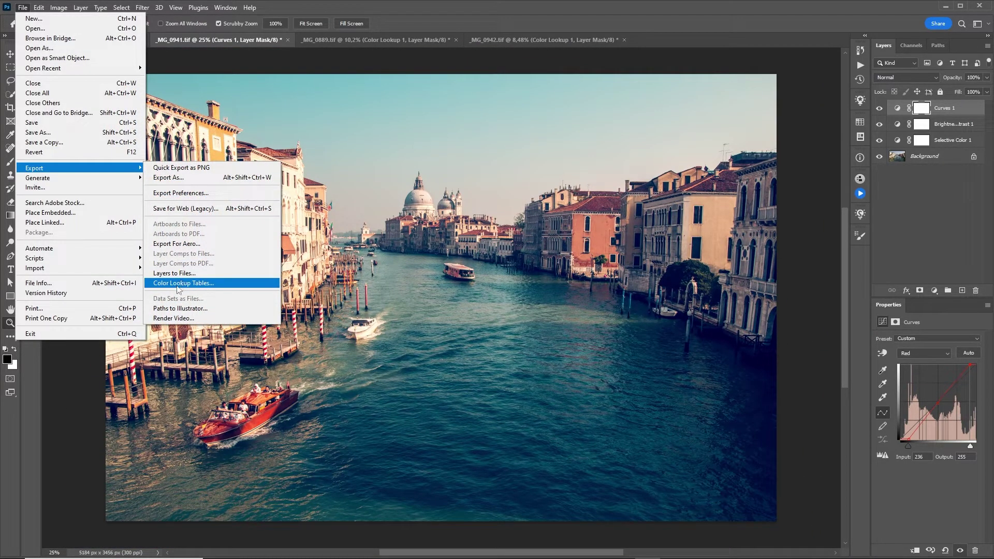
left_click(181, 283)
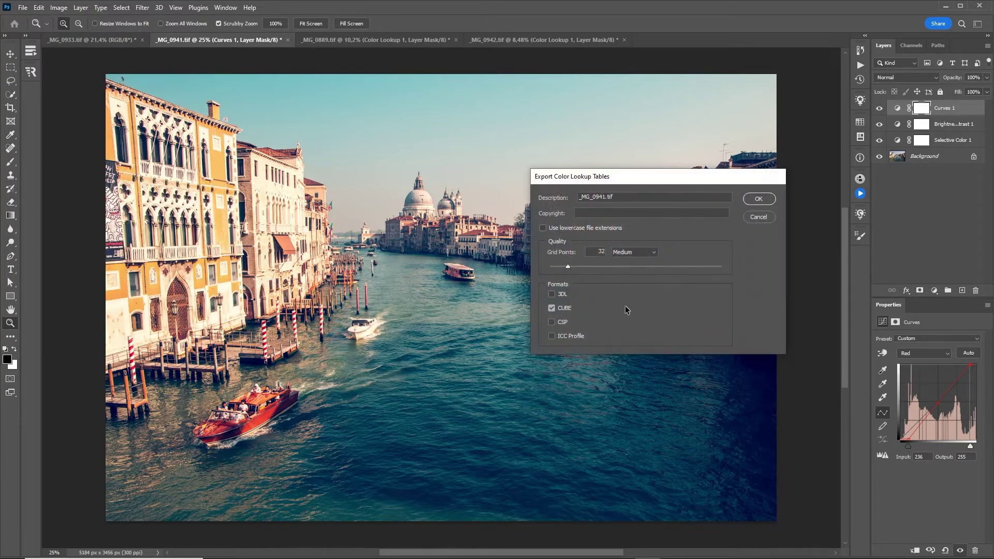
left_click_drag(619, 197, 462, 180)
key("BackSpace")
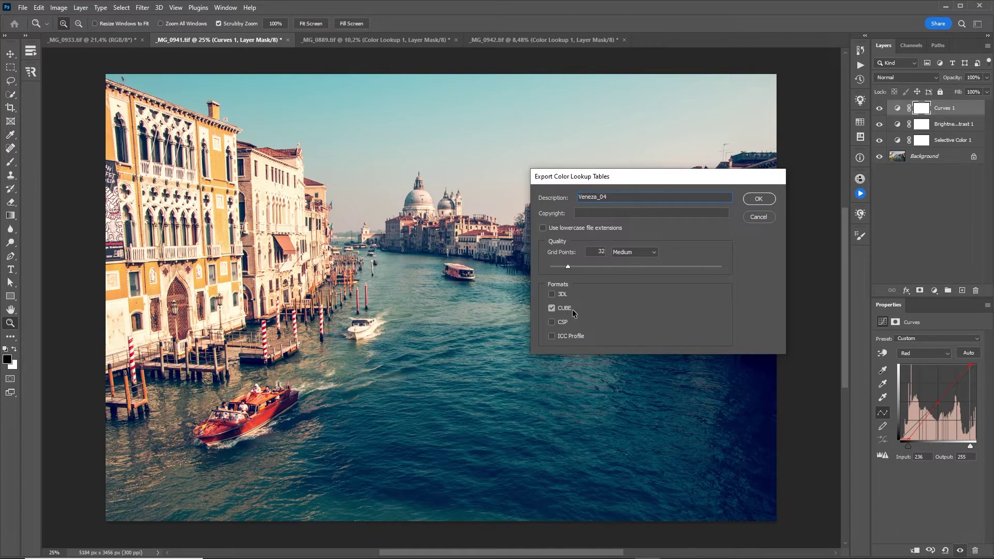
left_click(758, 199)
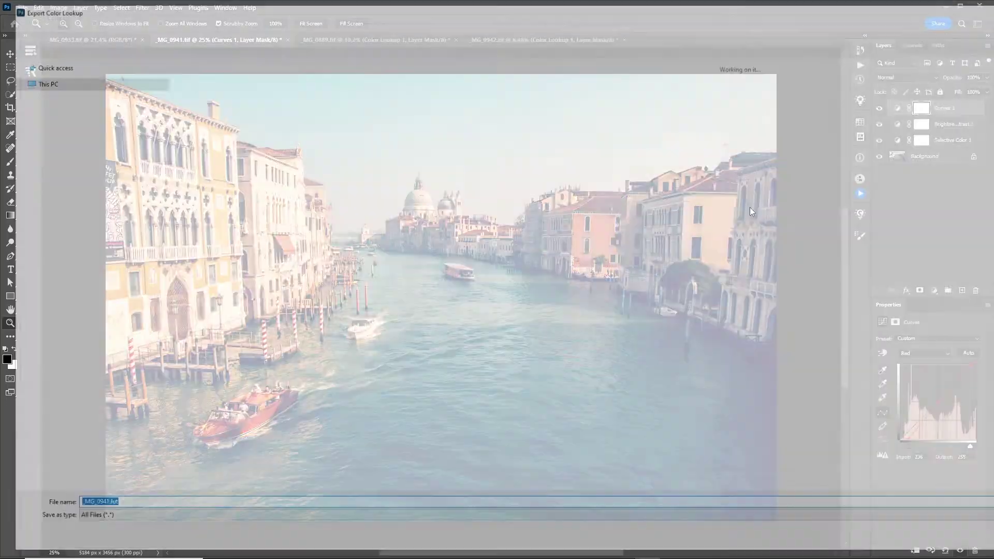
- Save the exported lookup table to the Desktop as Veneza_04.CUBE, basing the name on the existing Veneza.CUBE file
left_click(78, 143)
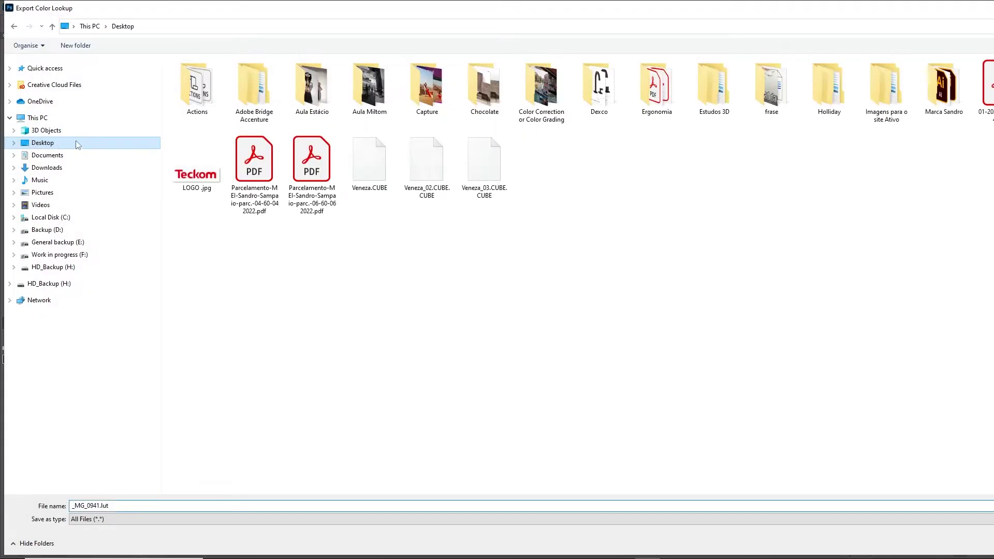
left_click(370, 163)
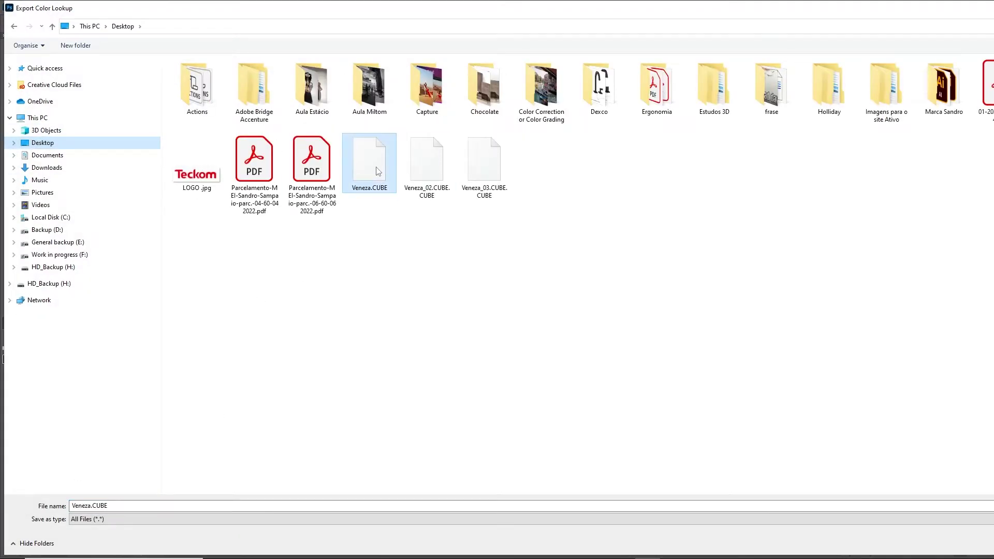
double_click(90, 505)
left_click(90, 505)
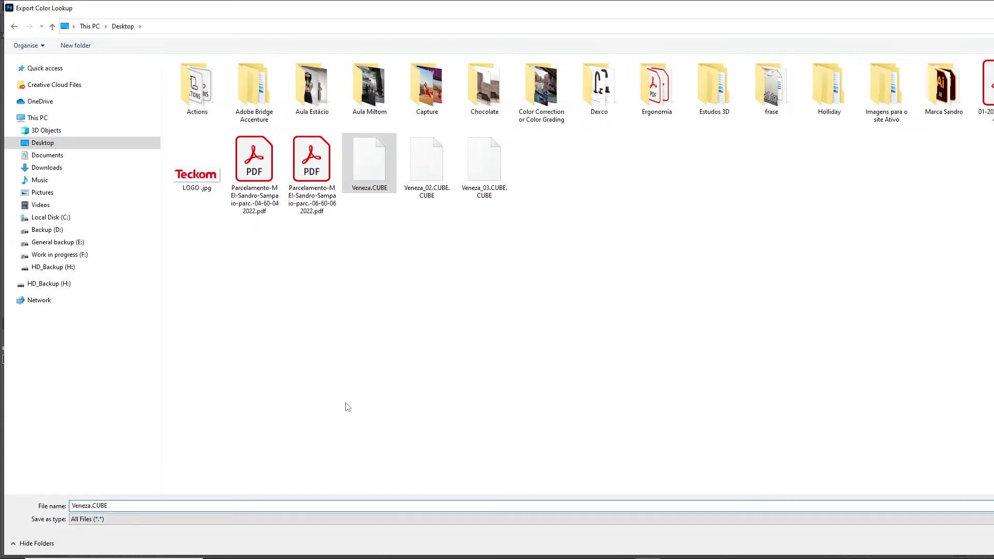
type("_04")
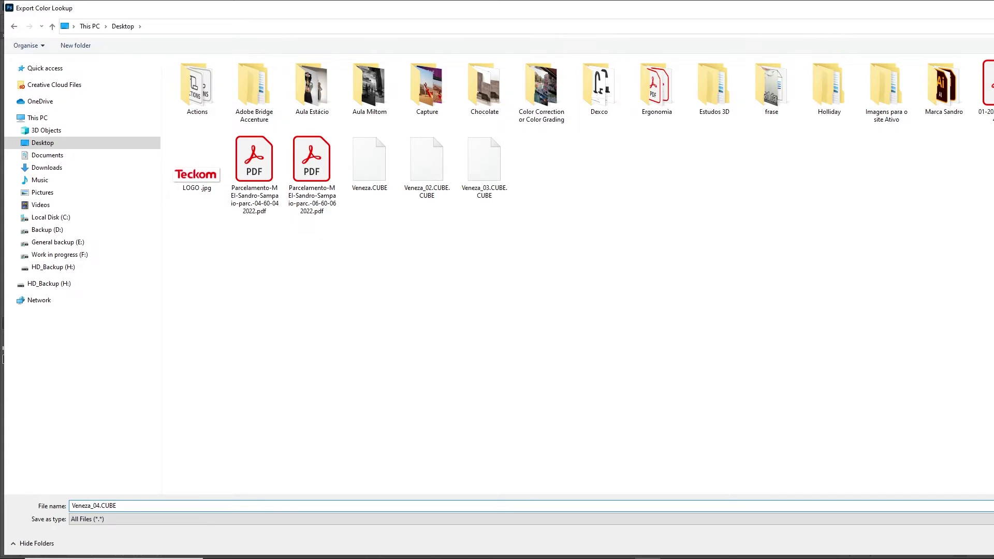
key("Return")
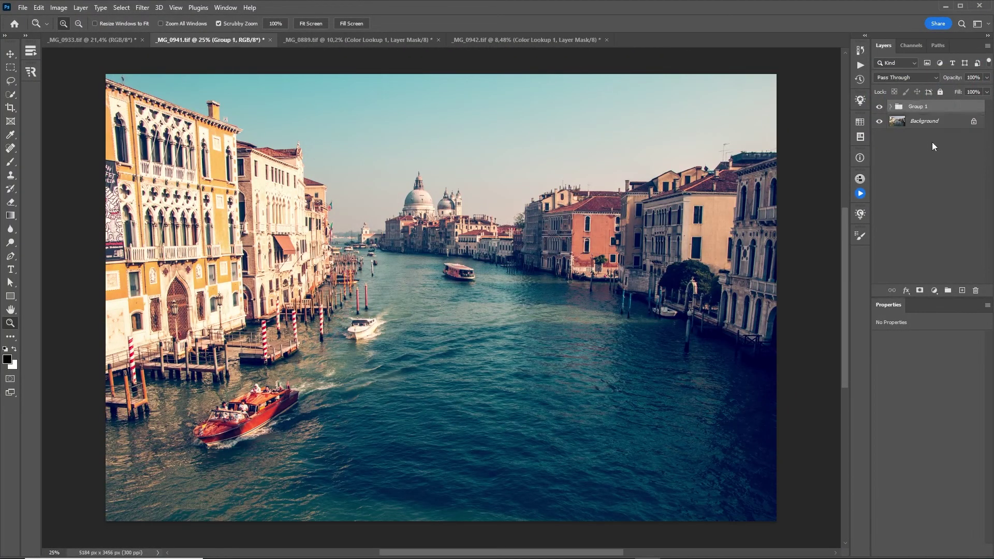
- Hide the grouped adjustment layers and add a Color Lookup adjustment layer directly above the Background
left_click(879, 108)
left_click(910, 122)
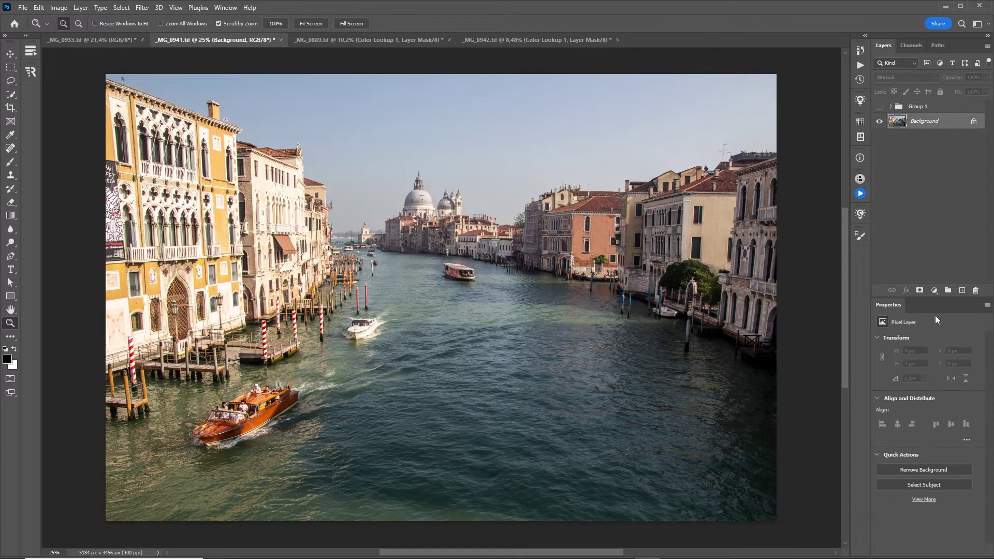
left_click(935, 291)
left_click(953, 429)
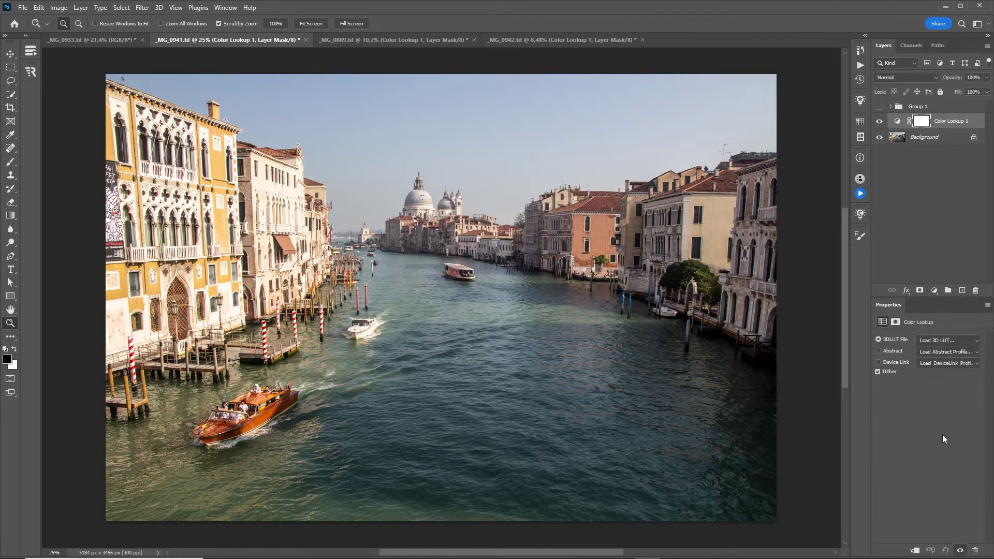
- Try the Lombard 01.3dl LUT on the new Color Lookup layer
left_click(928, 343)
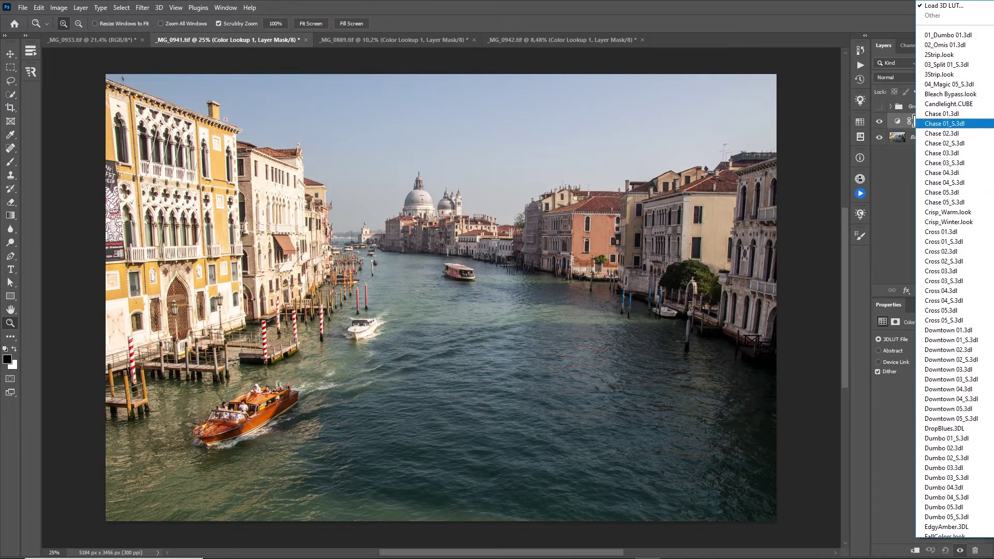
scroll(955, 269, "down", 20)
scroll(955, 269, "up", 20)
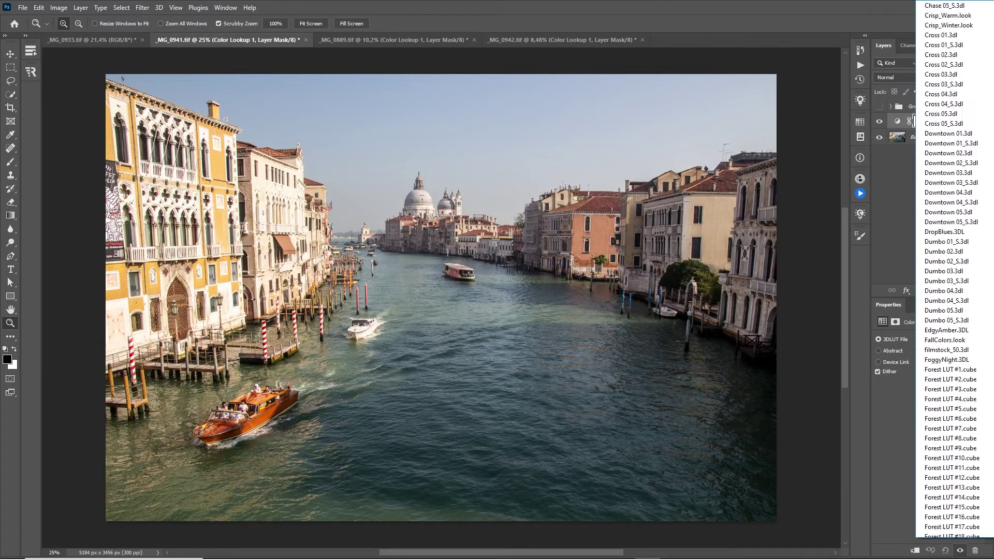
scroll(955, 269, "down", 20)
scroll(953, 319, "down", 6)
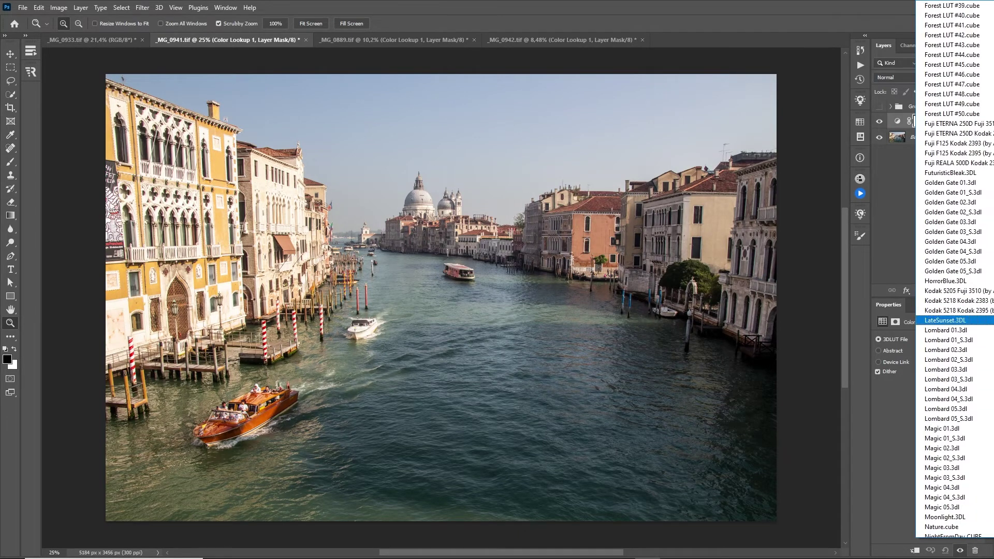
left_click(950, 330)
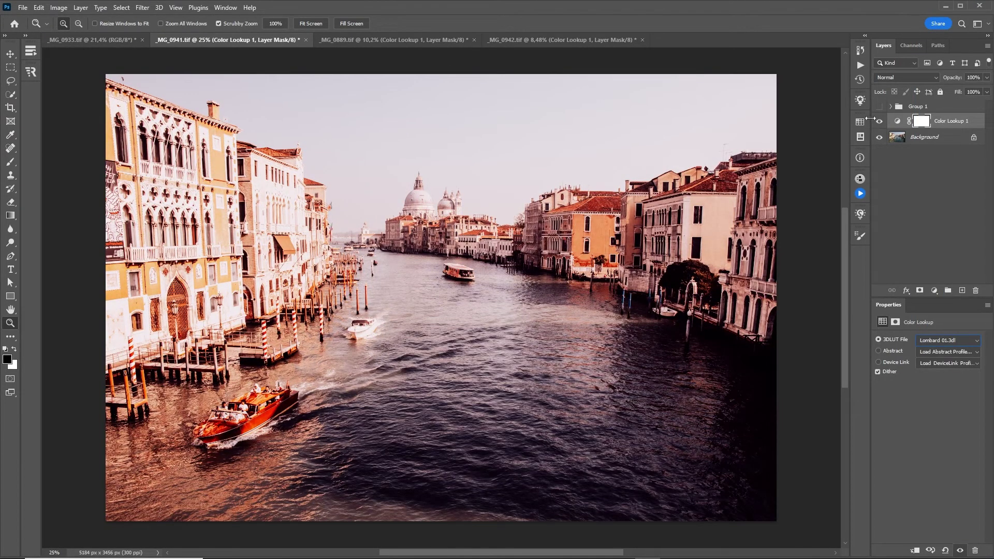
- Load the Veneza_04.CUBE.CUBE file from the Desktop as the Color Lookup layer's 3D LUT
left_click(943, 340)
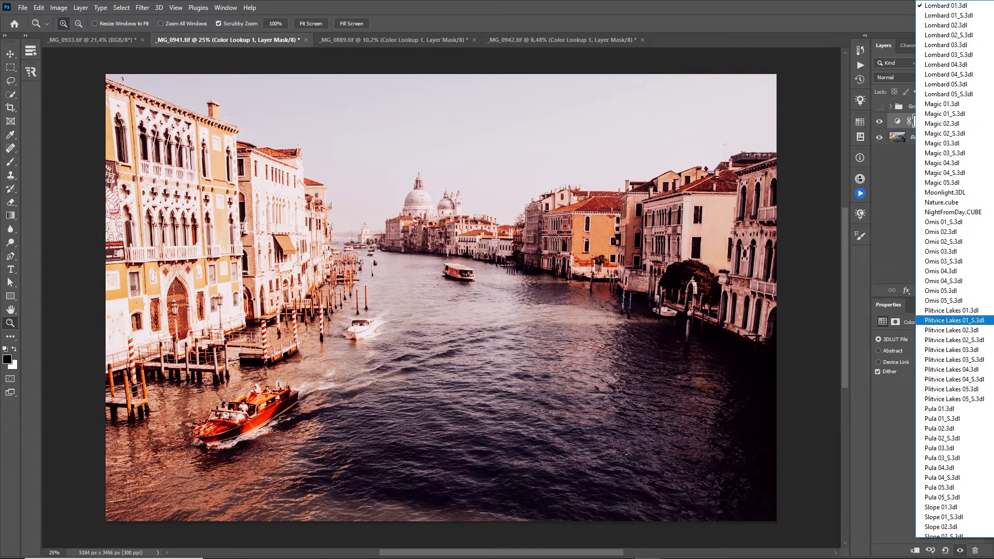
scroll(953, 207, "up", 10)
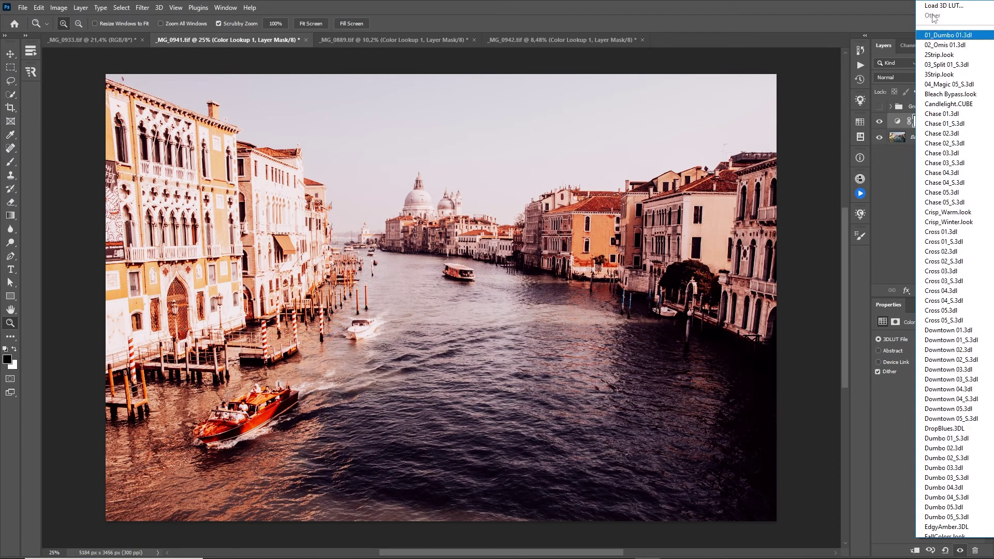
left_click(938, 6)
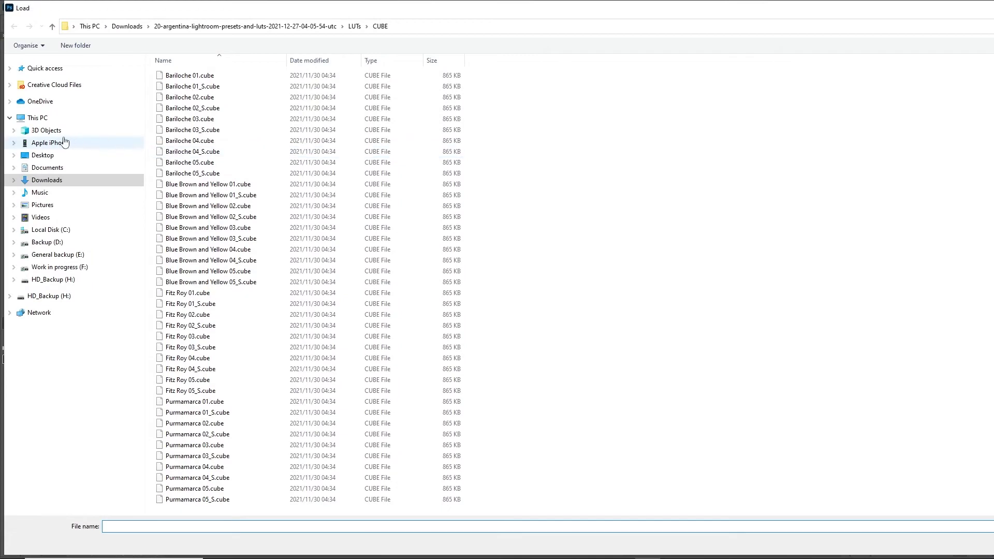
left_click(43, 155)
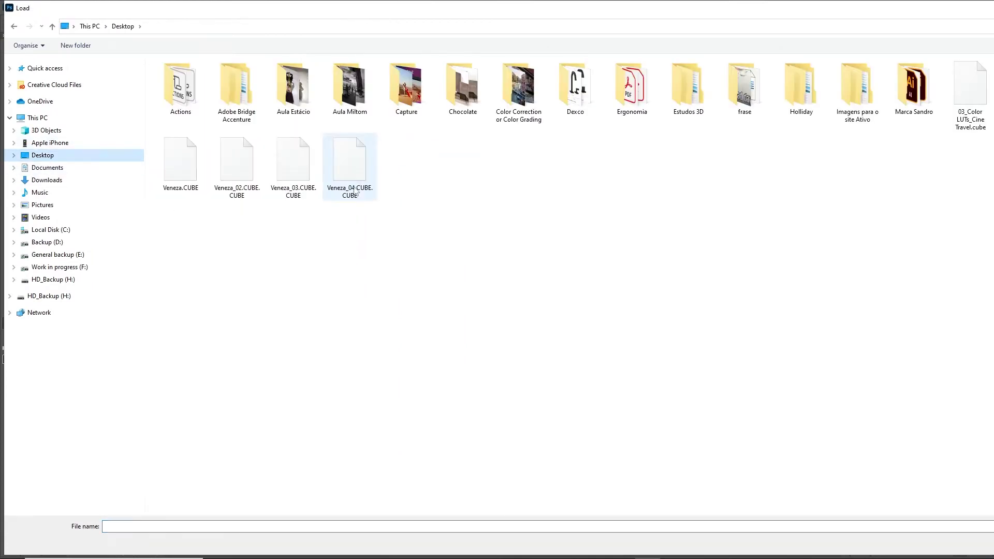
left_click(359, 167)
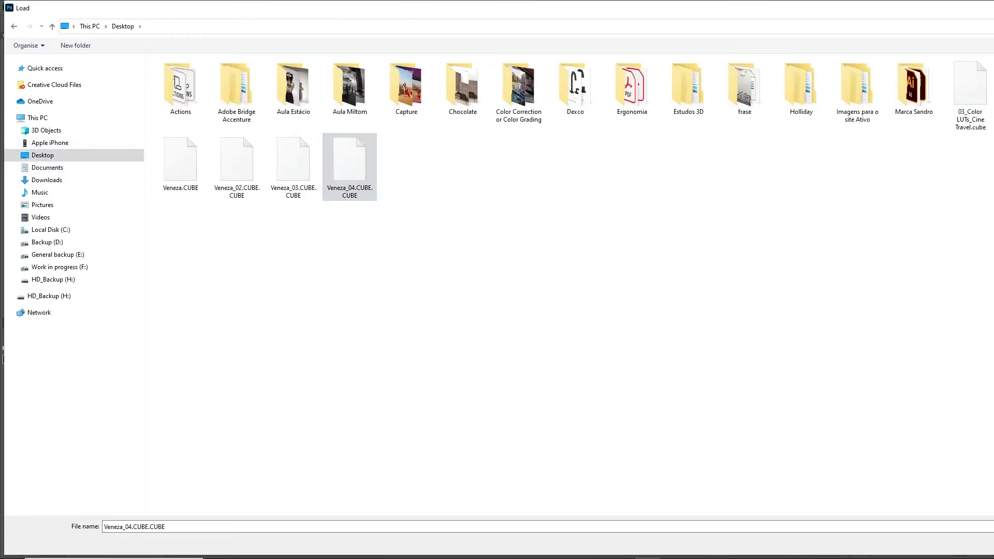
double_click(349, 166)
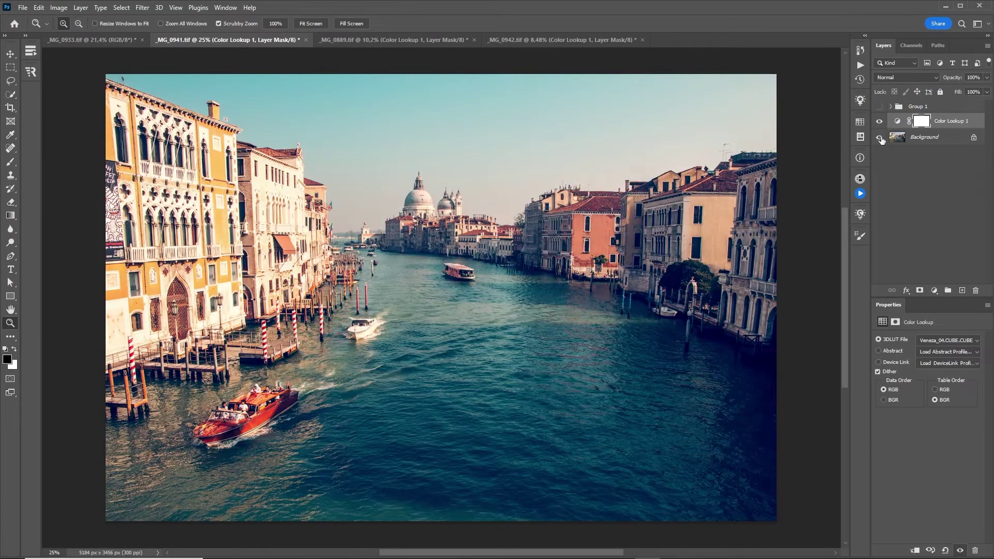
- Mask the Color Lookup layer off the left half of the photo and give Group 1 the inverted copy of that mask
key("m")
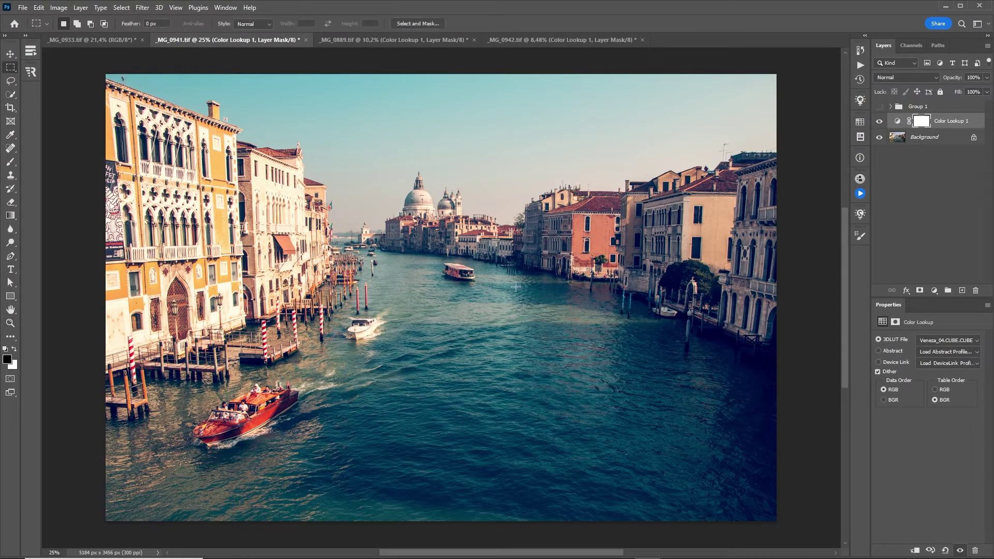
left_click_drag(101, 71, 471, 528)
scroll(472, 528, "up", 1)
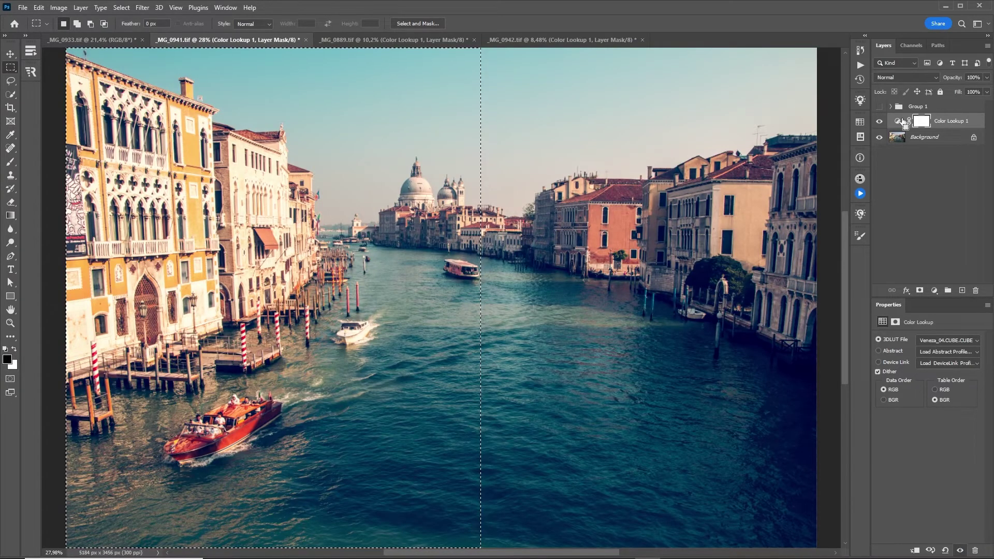
key("alt+BackSpace")
left_click_drag(926, 121, 922, 108)
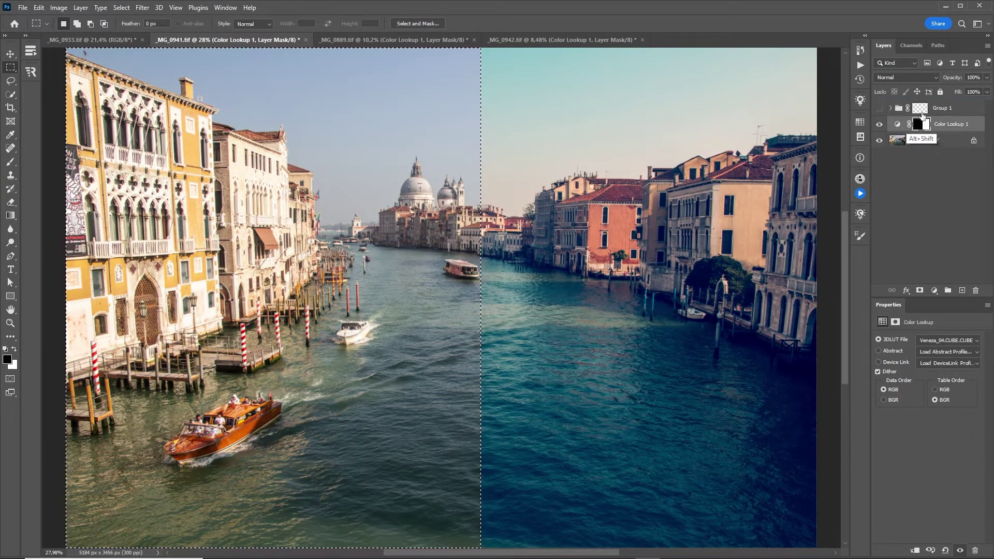
key("ctrl+d")
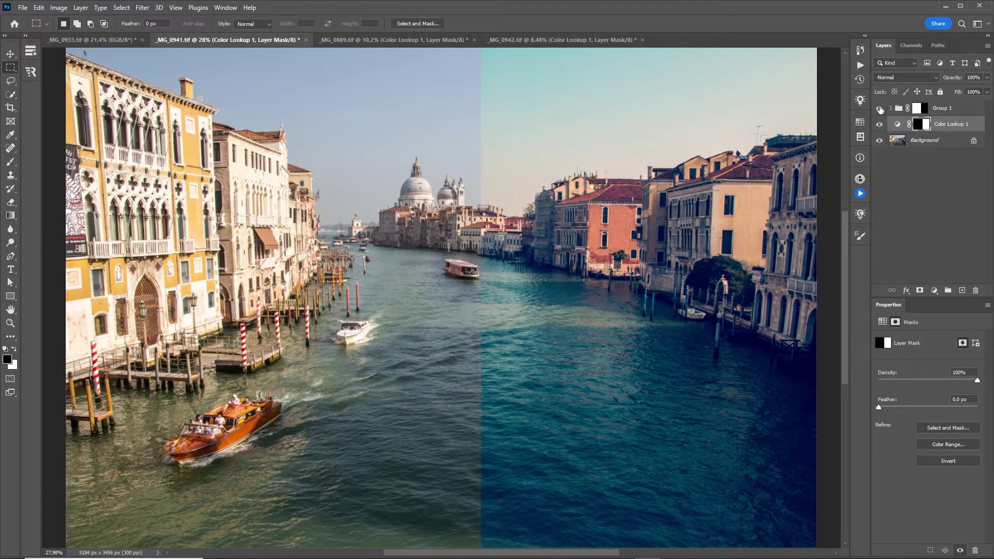
- Show Group 1 to compare its grade with the LUT half of the photo, and examine the adjustment layers inside the group
left_click(880, 109)
left_click_drag(497, 231, 518, 234)
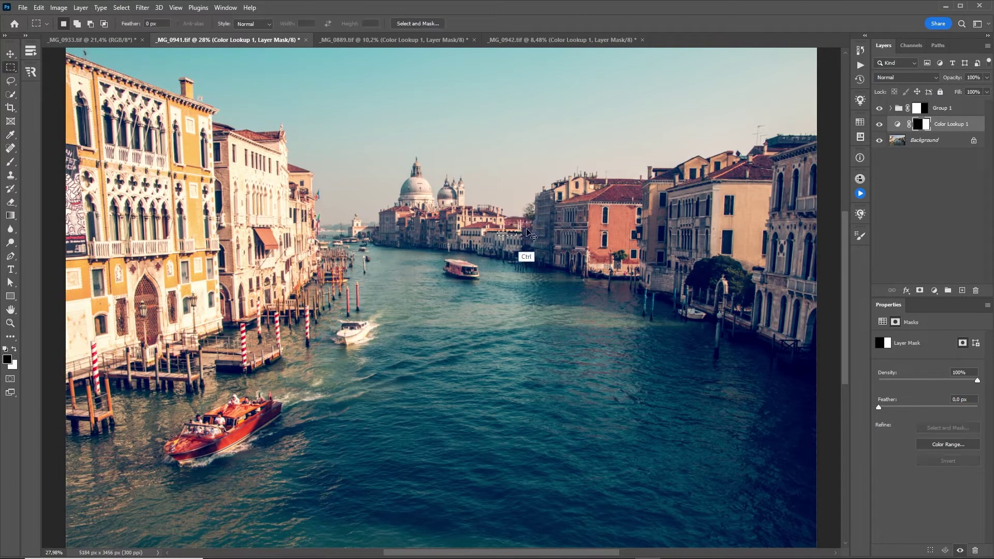
key("ctrl+d")
key("ctrl+minus")
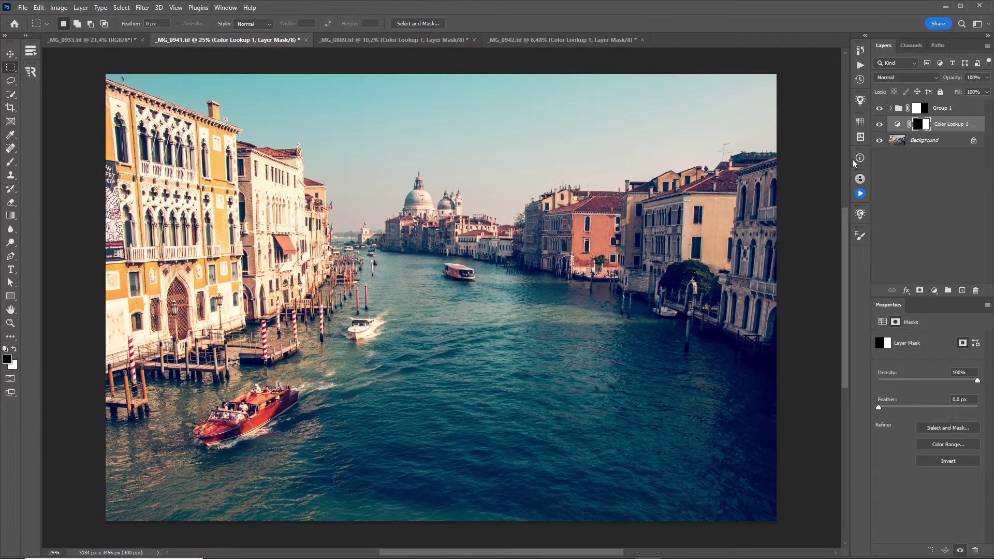
left_click(891, 108)
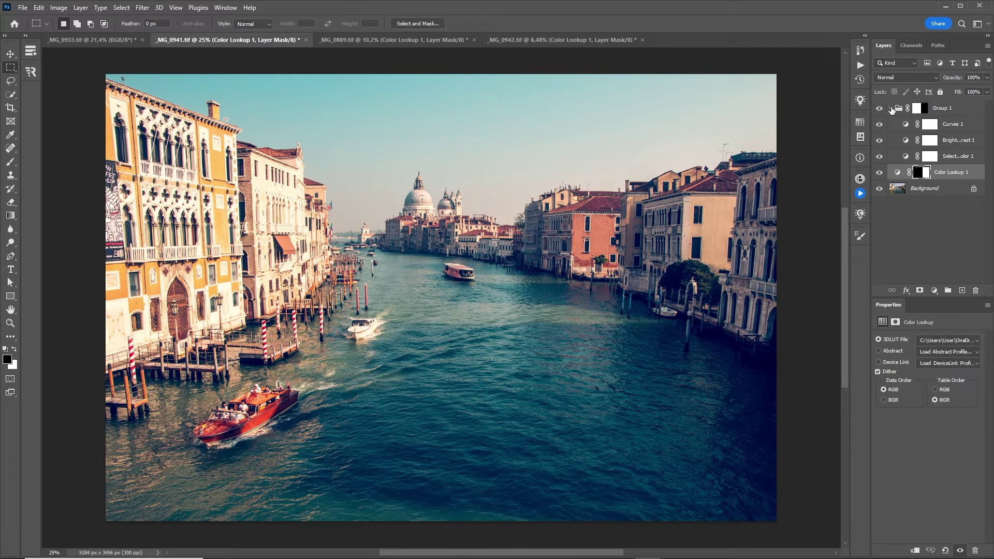
left_click(891, 108)
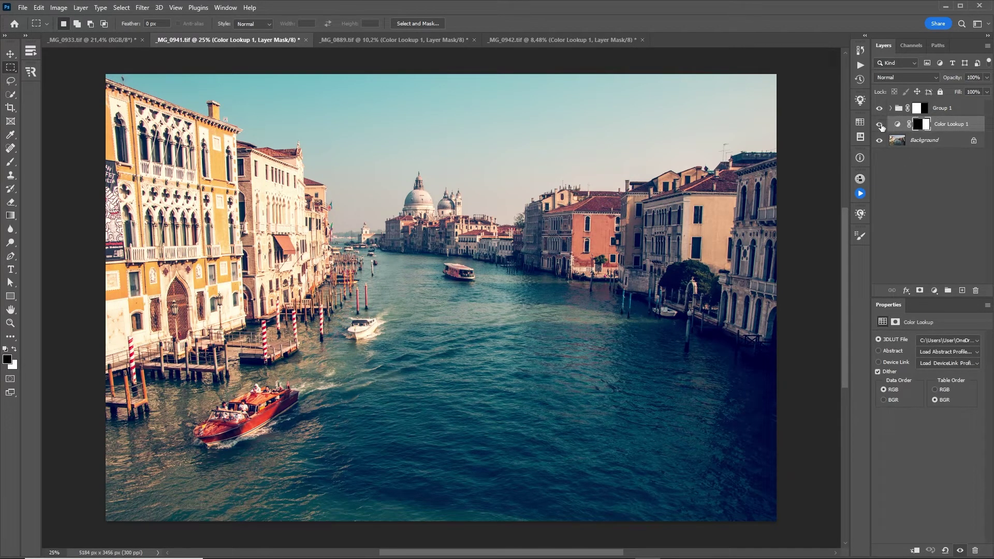
- Hide Group 1, fill the Color Lookup mask with white over the whole photo, and check the LUT effect before and after
left_click(880, 108)
left_click(925, 127)
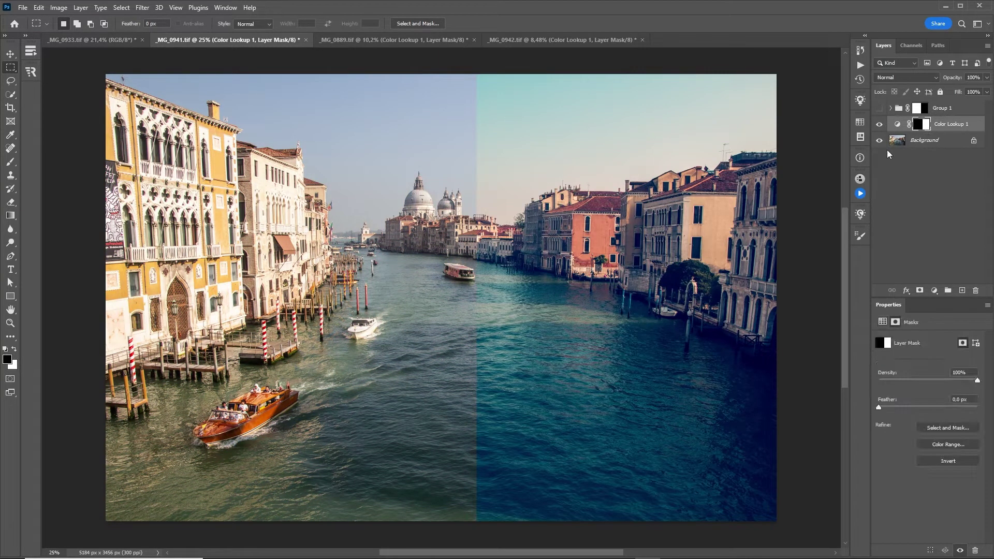
key("Delete")
key("ctrl+d")
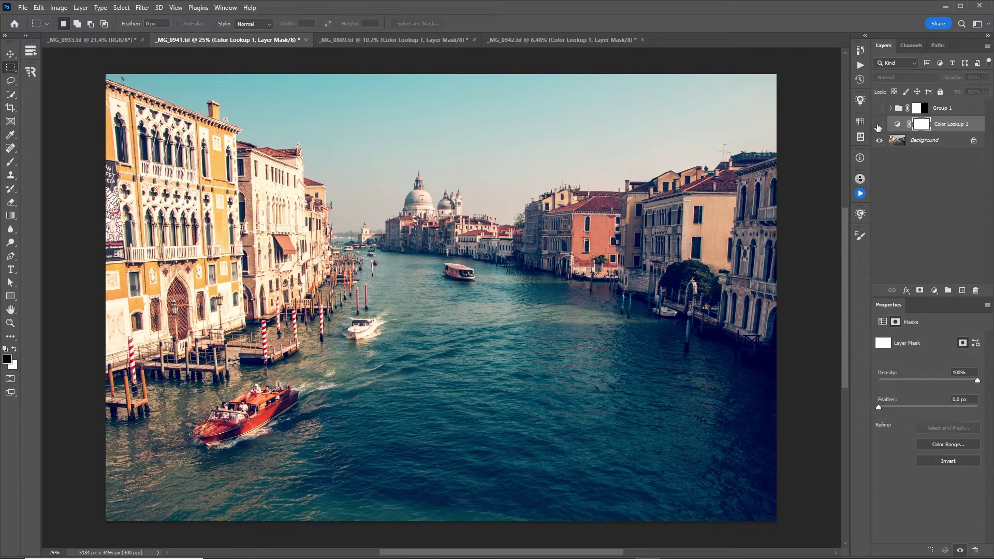
left_click(879, 125)
left_click(879, 124)
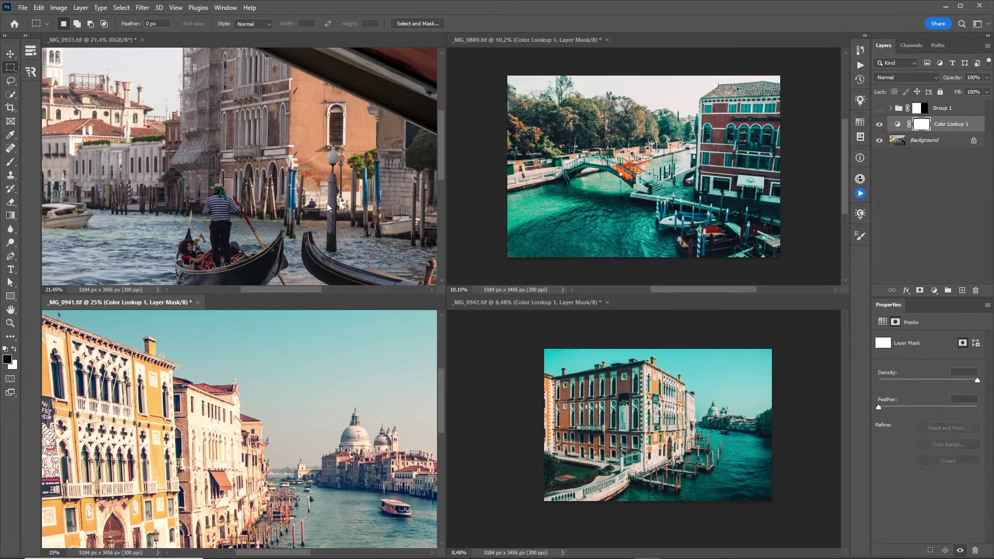
- Copy the Color Lookup layer with its mask from _MG_0941 onto _MG_0933
left_click_drag(349, 187, 221, 177)
key("z")
left_click(299, 369)
left_click(326, 220)
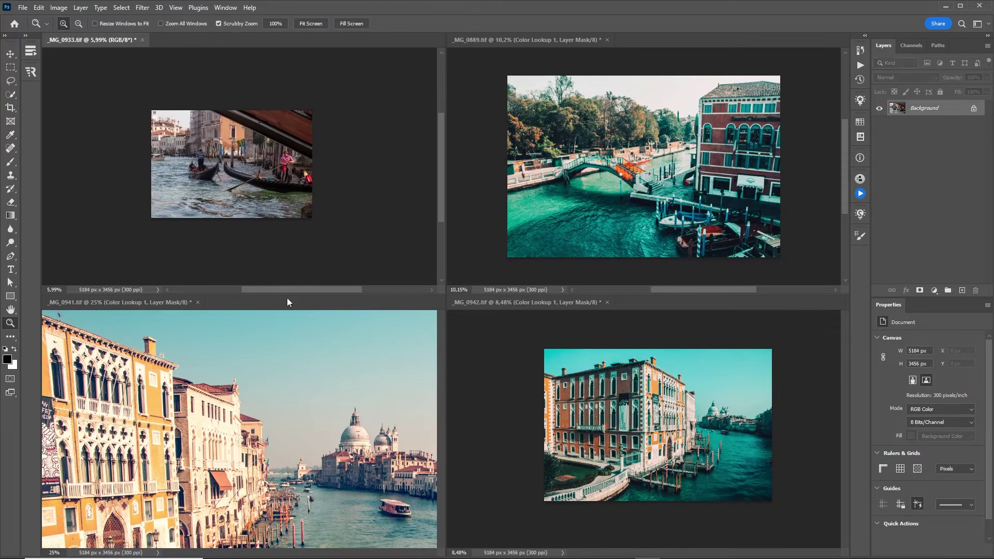
left_click(309, 375)
key("shift")
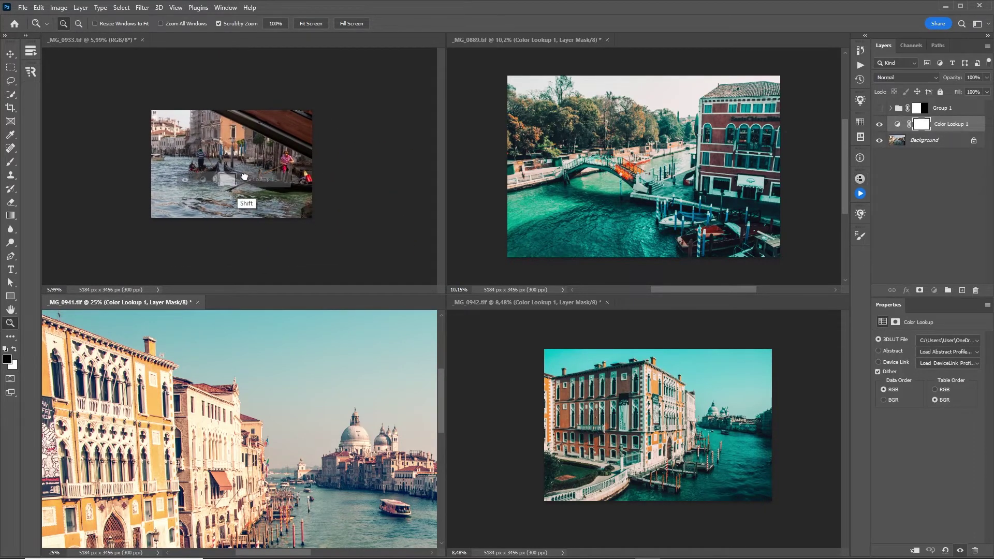
left_click_drag(245, 177, 286, 169)
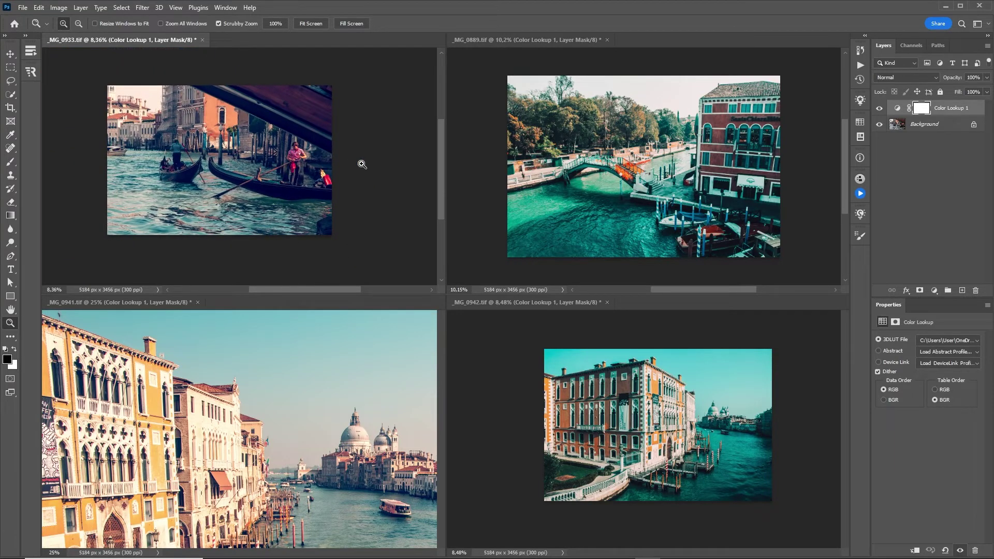
- Delete the three adjustment layers above the Background in _MG_0889 and copy in the Color Lookup layer from _MG_0941
left_click(700, 205)
left_click(953, 139, "shift")
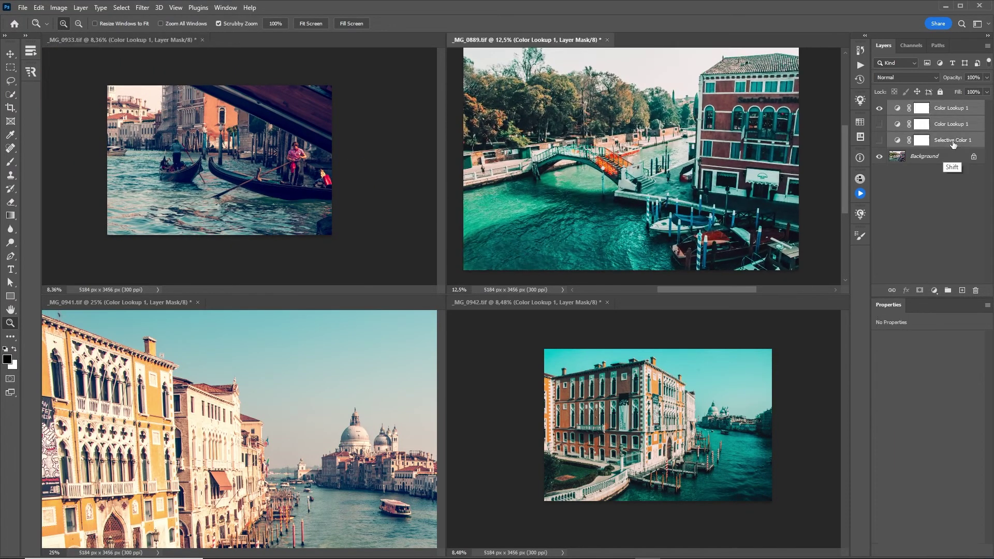
key("Delete")
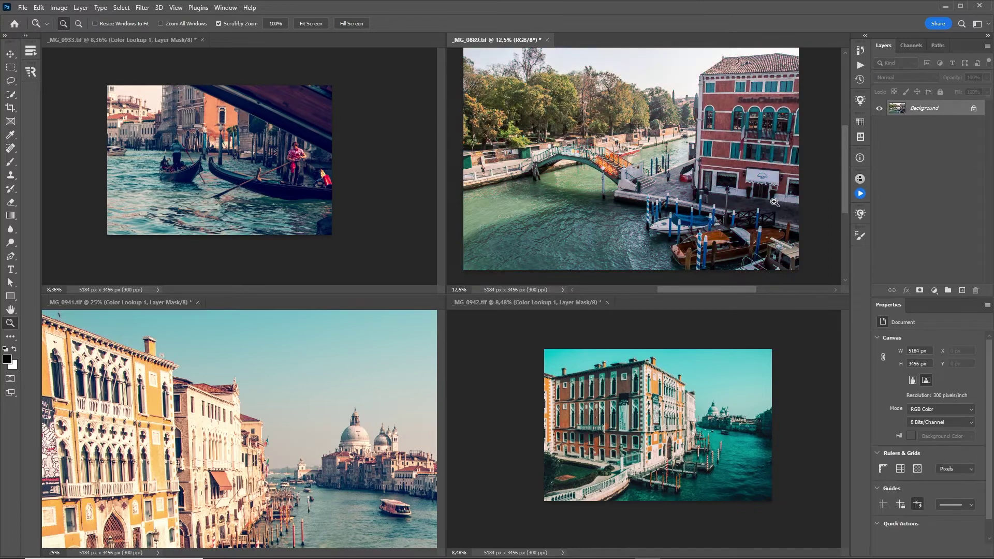
left_click(263, 394)
left_click_drag(925, 123, 649, 181)
- Delete both Color Lookup layers from _MG_0942 and copy in the Color Lookup layer from _MG_0889
left_click(653, 414)
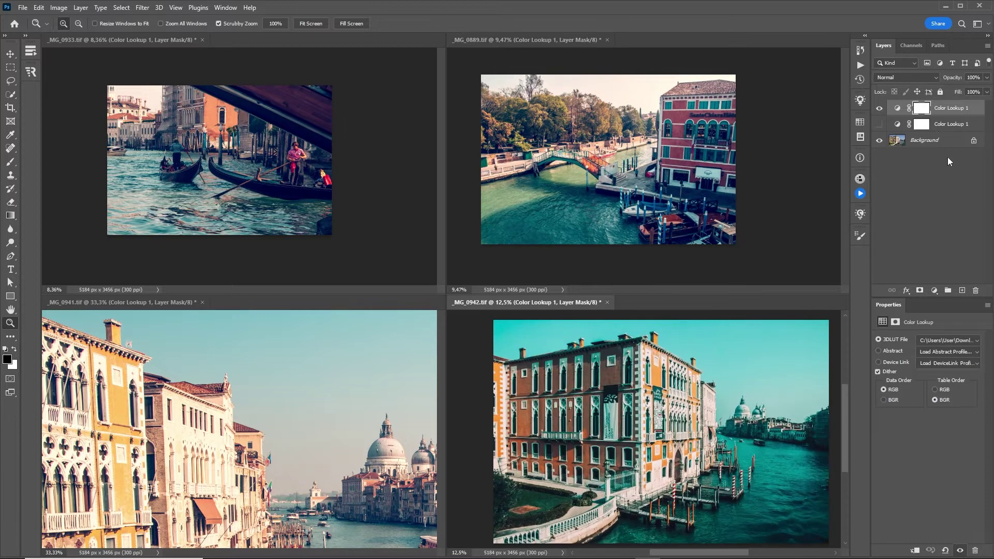
key("Delete")
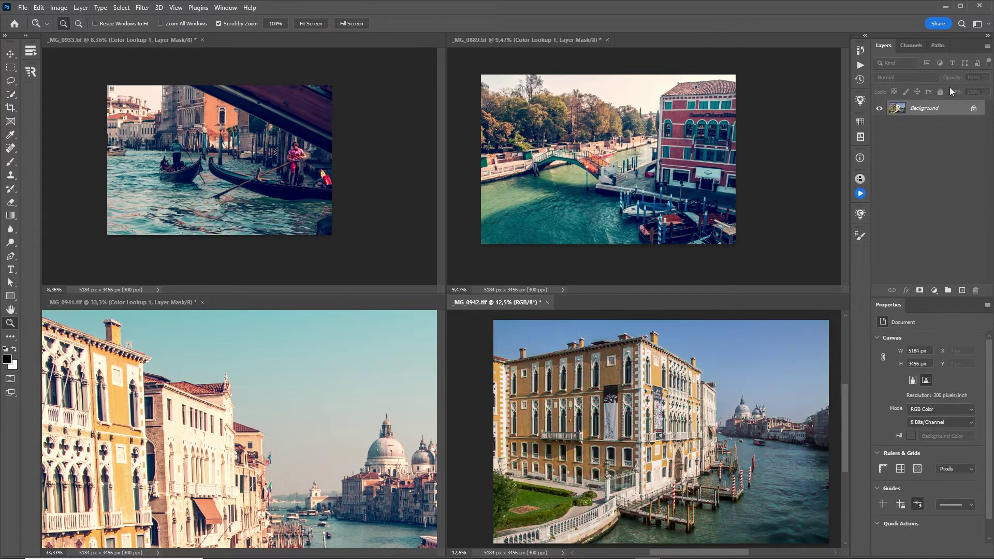
left_click(627, 191)
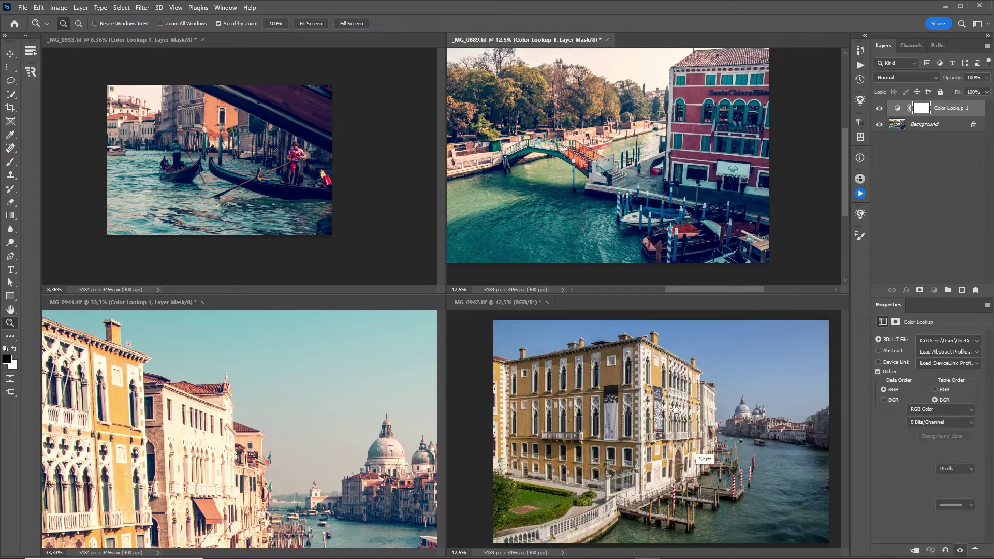
left_click_drag(675, 410, 676, 410)
left_click_drag(718, 441, 687, 414)
- Consolidate all open documents into tabs, with _MG_0942 enlarged in the full workspace
left_click(217, 8)
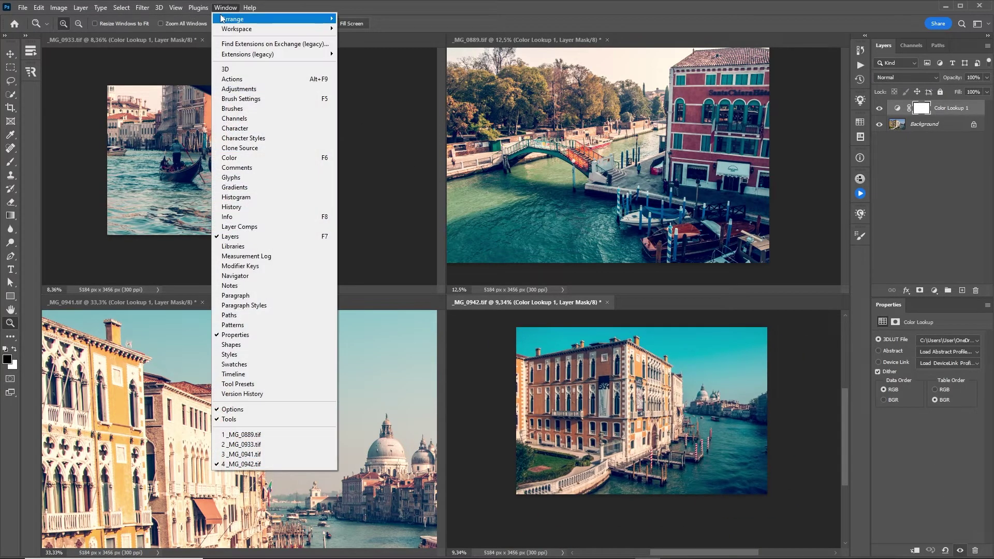
mouse_move(254, 19)
left_click(362, 107)
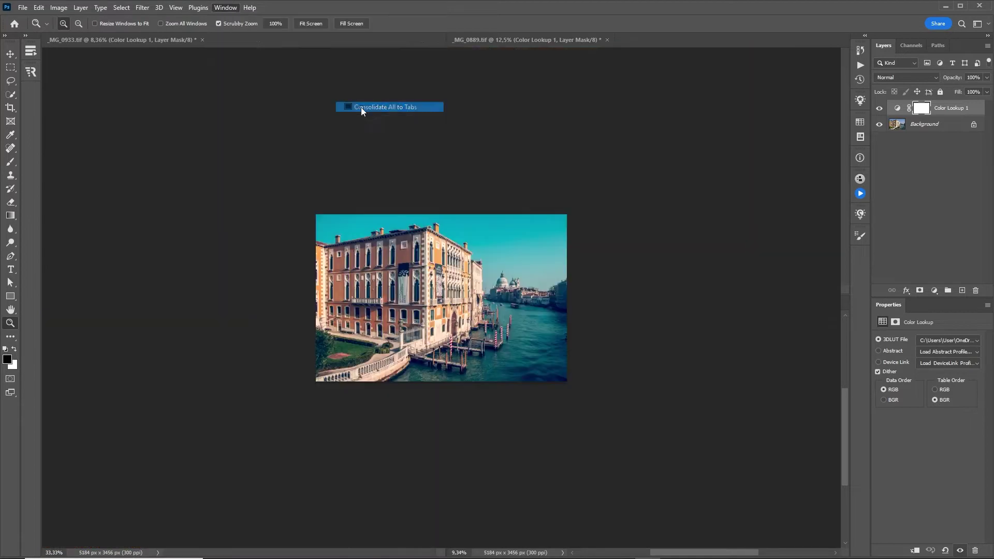
key("ctrl+0")
left_click_drag(496, 294, 546, 294)
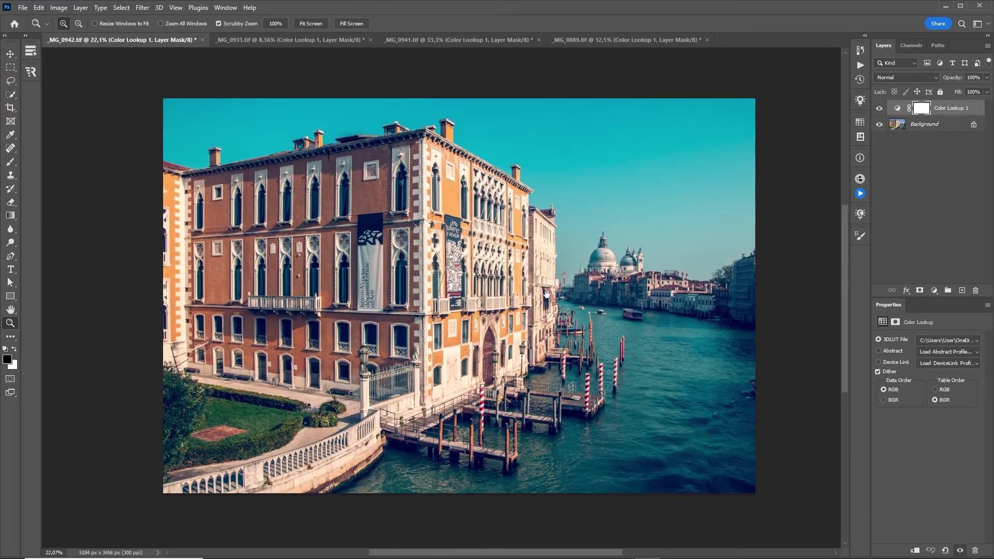
- Compare _MG_0942 with the Color Lookup layer hidden and shown
left_click(880, 110)
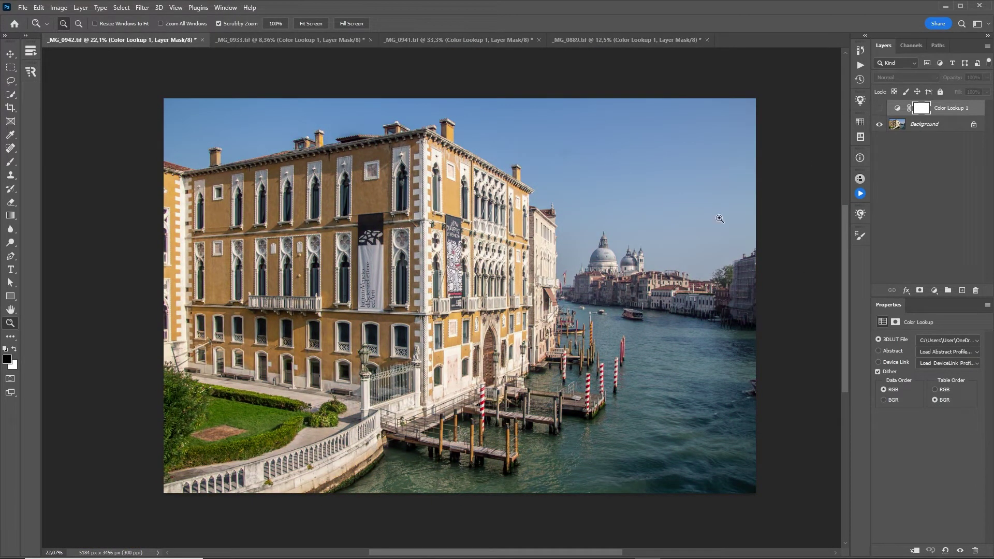
left_click(880, 108)
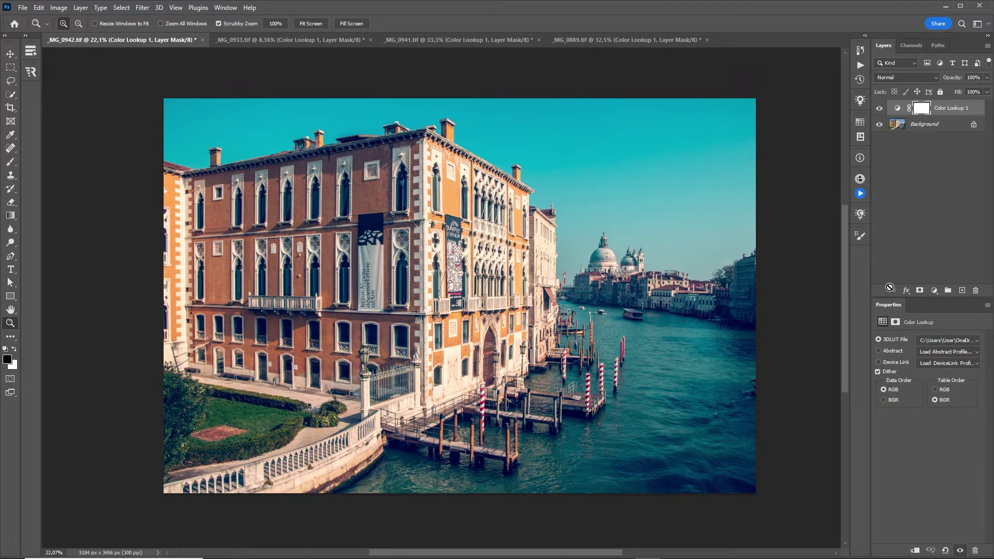
left_click(586, 187)
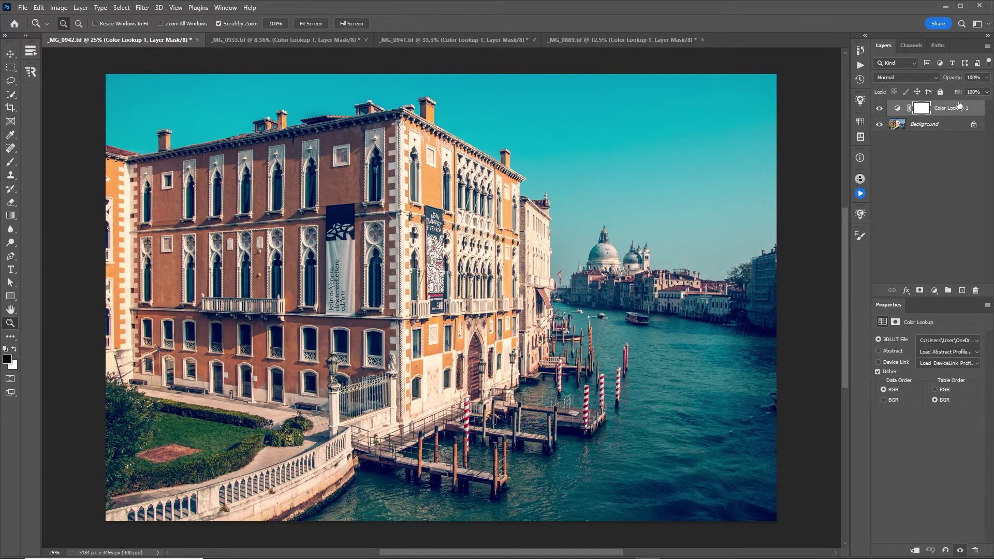
- Retouch the sky above the palace on the Background layer with the Spot Healing Brush
left_click(901, 126)
key("j")
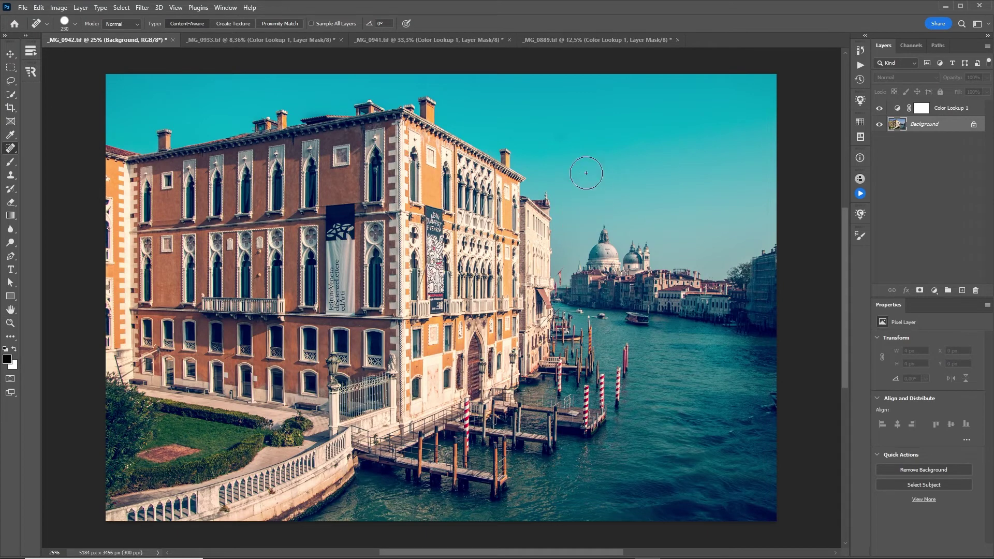
left_click_drag(567, 134, 552, 151)
- Stamp all visible layers into a new layer above the Color Lookup as a Smart Object named Volume
left_click(922, 108)
key("ctrl+shift+alt+e")
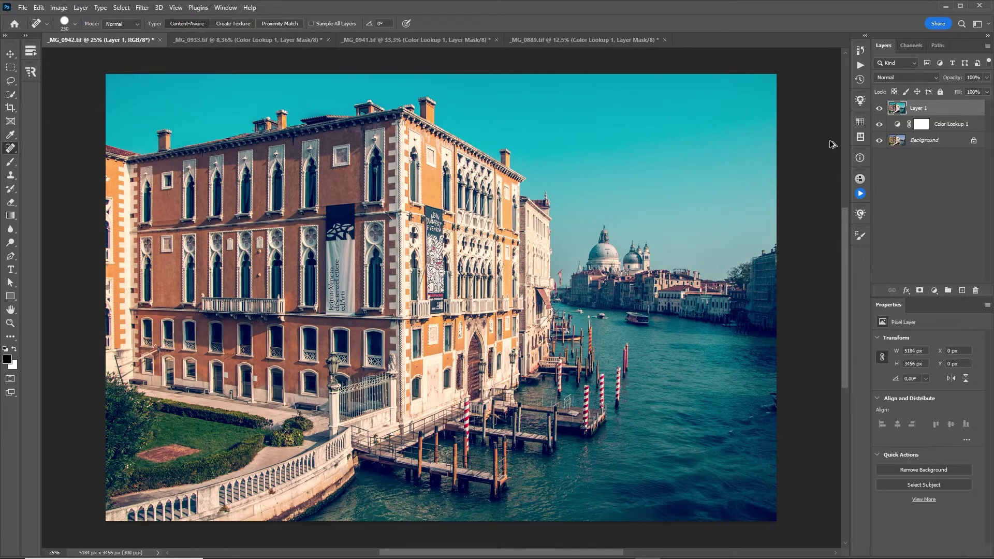
right_click(934, 107)
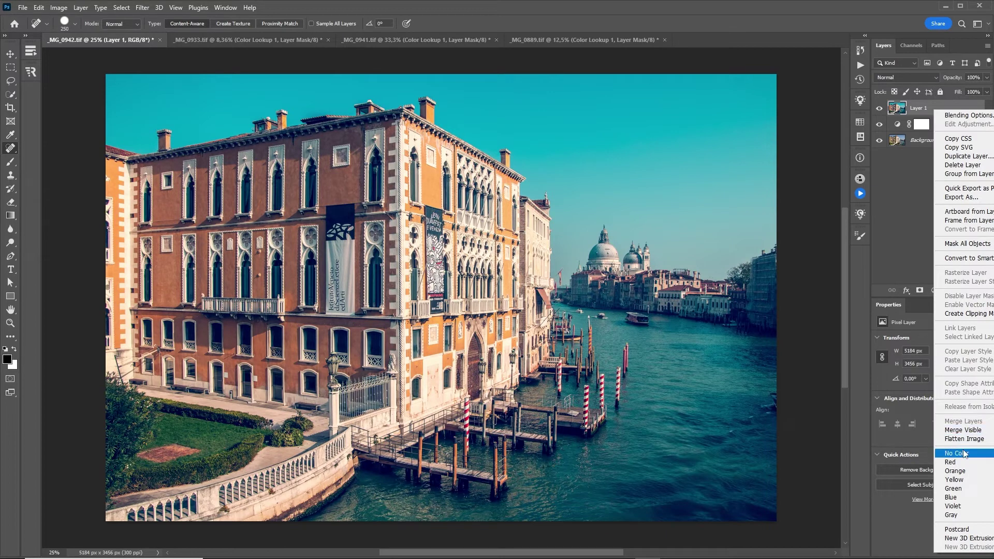
left_click(969, 258)
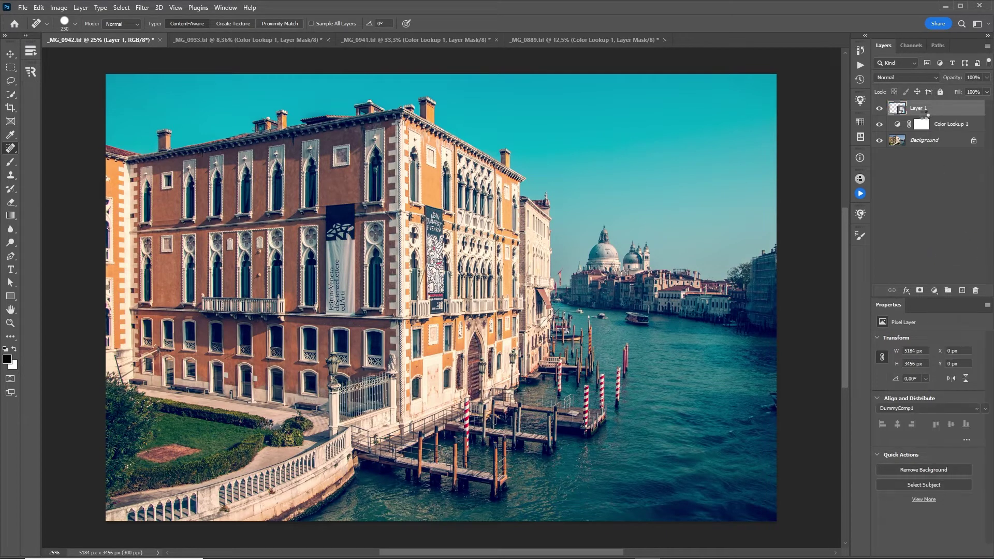
double_click(921, 107)
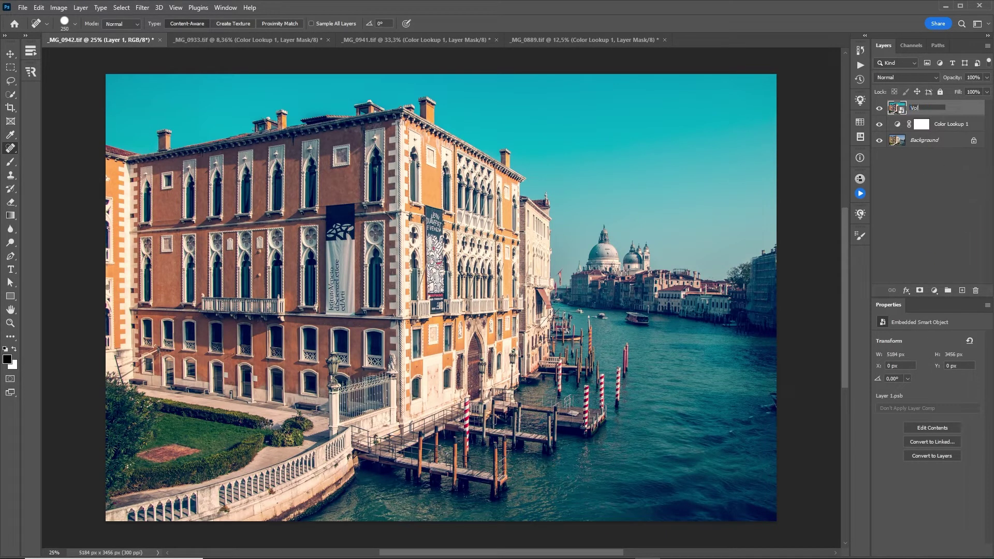
key("Return")
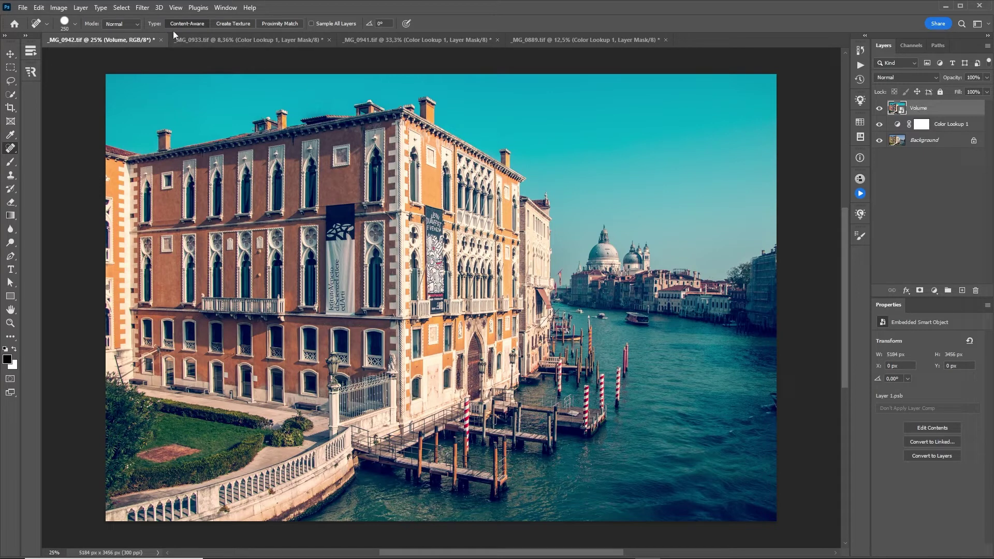
- Apply a High Pass filter with an 80-pixel radius to the Volume layer and set its blend mode to Soft Light
left_click(142, 7)
mouse_move(189, 229)
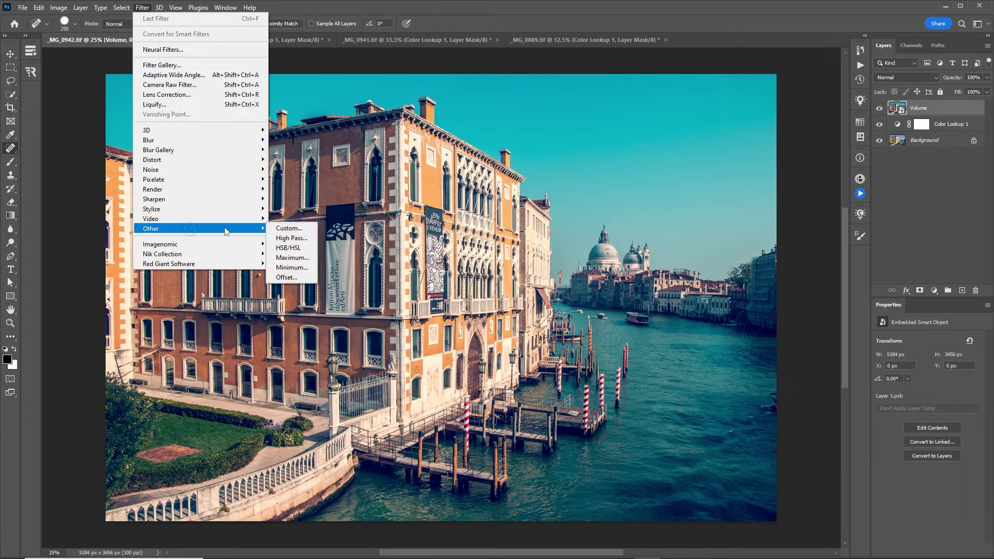
left_click(292, 239)
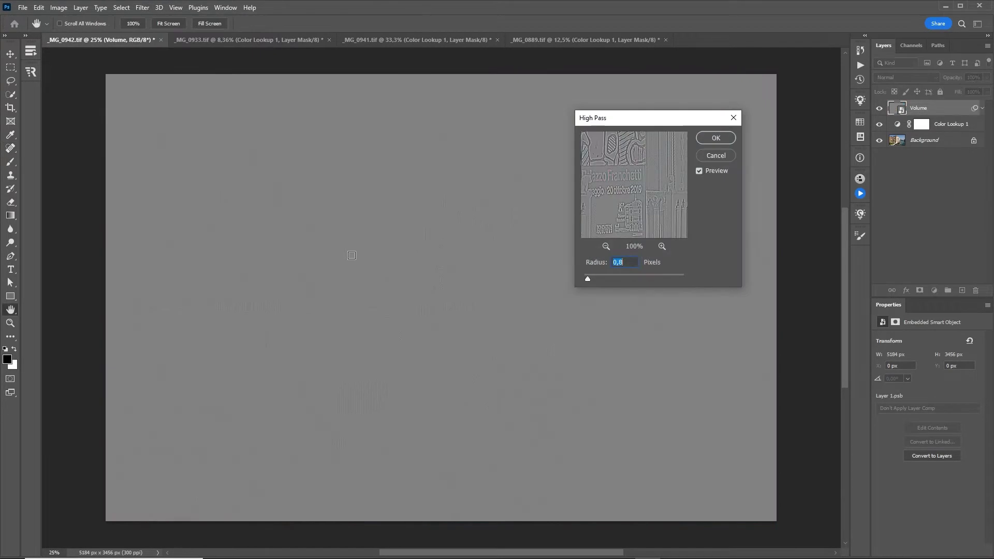
type("250")
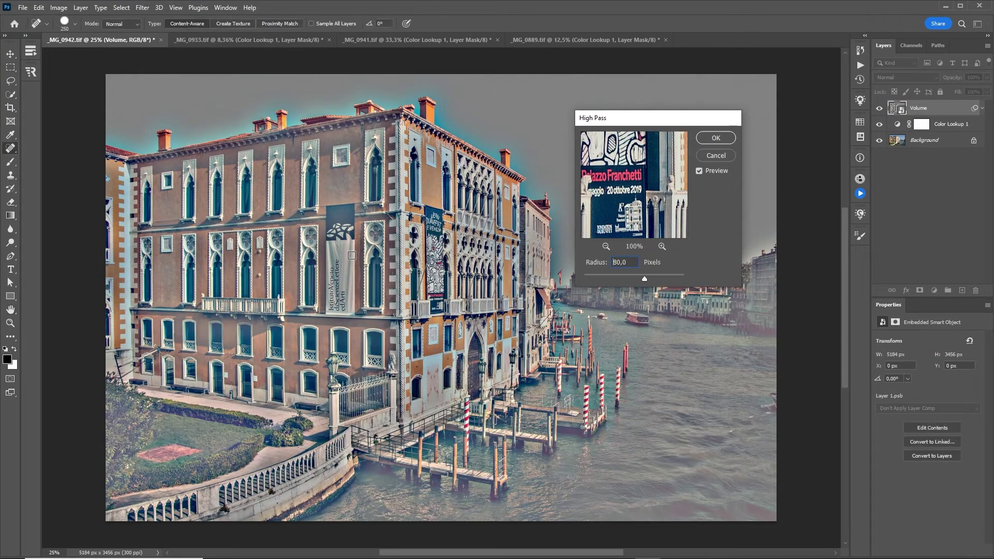
key("Return")
key("v")
key("shift+alt+f")
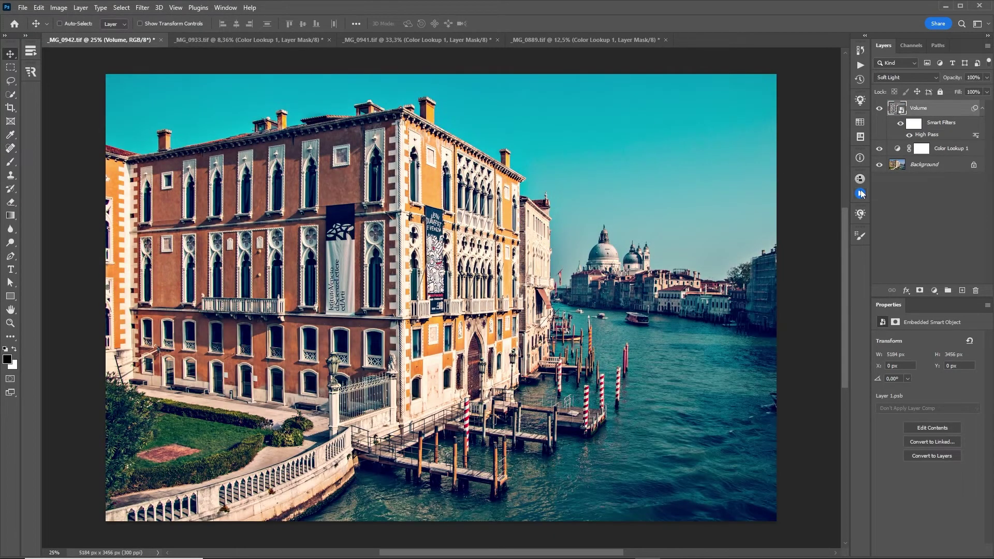
- Split the Volume layer's Blend If sliders for the underlying layer to 55/211 and 97/255, and check the effect
double_click(959, 110)
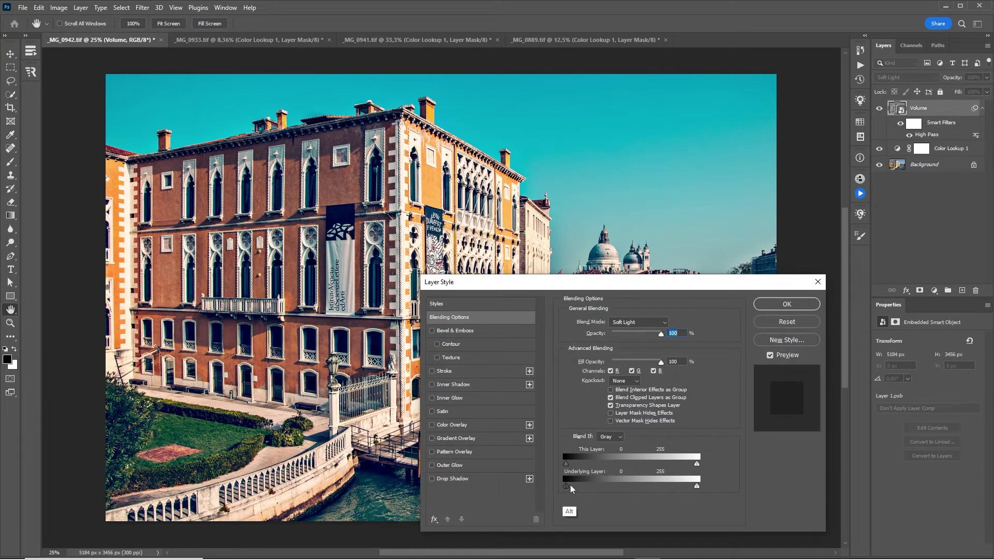
left_click_drag(571, 487, 674, 487)
left_click_drag(569, 488, 595, 489)
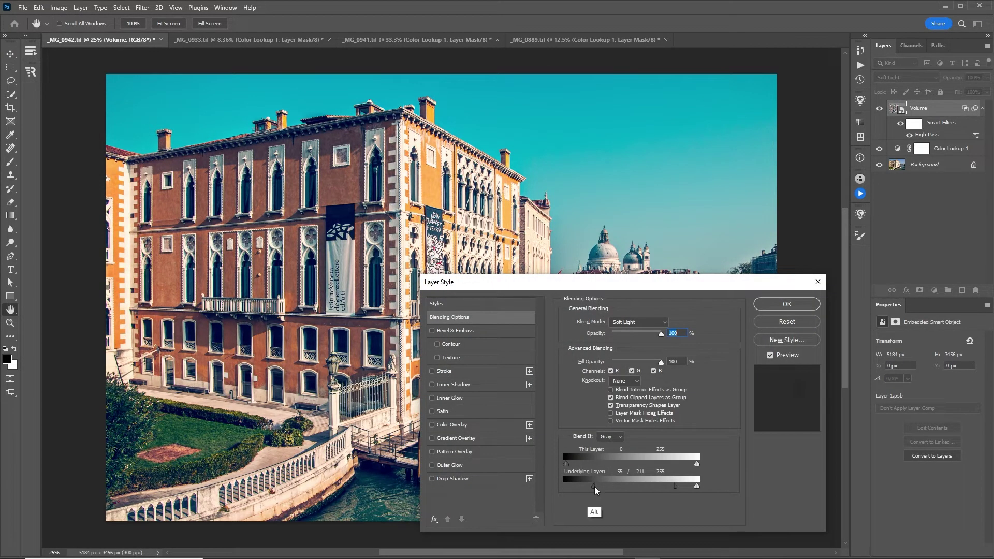
left_click_drag(697, 487, 615, 488)
left_click(786, 304)
left_click(880, 108)
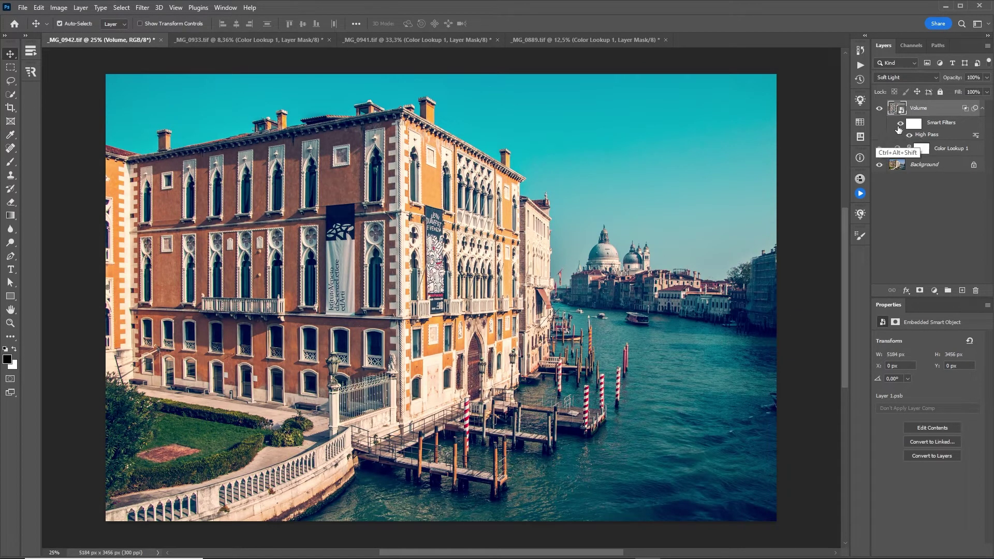
- Duplicate the Volume layer and rename the copy Nitdez
left_click(983, 108)
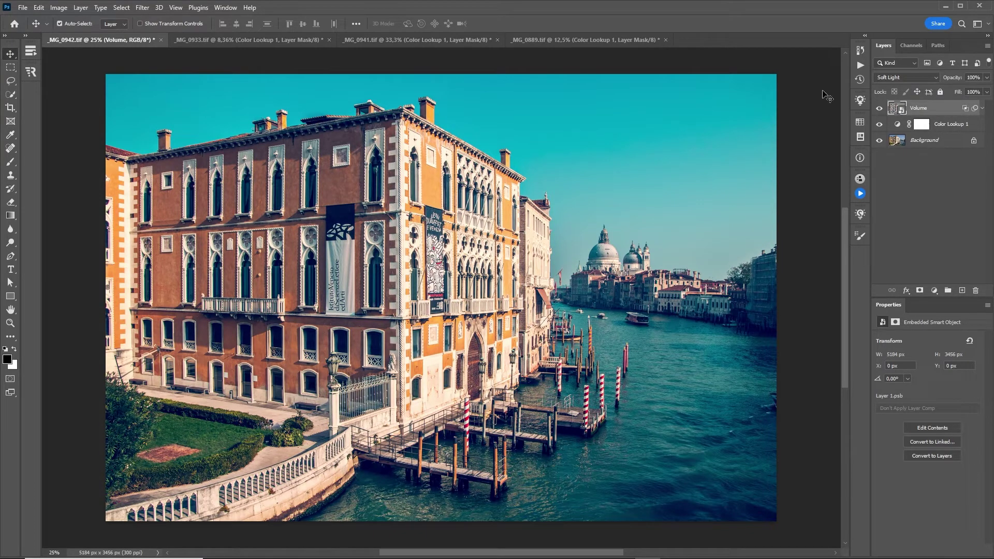
key("ctrl+j")
double_click(919, 109)
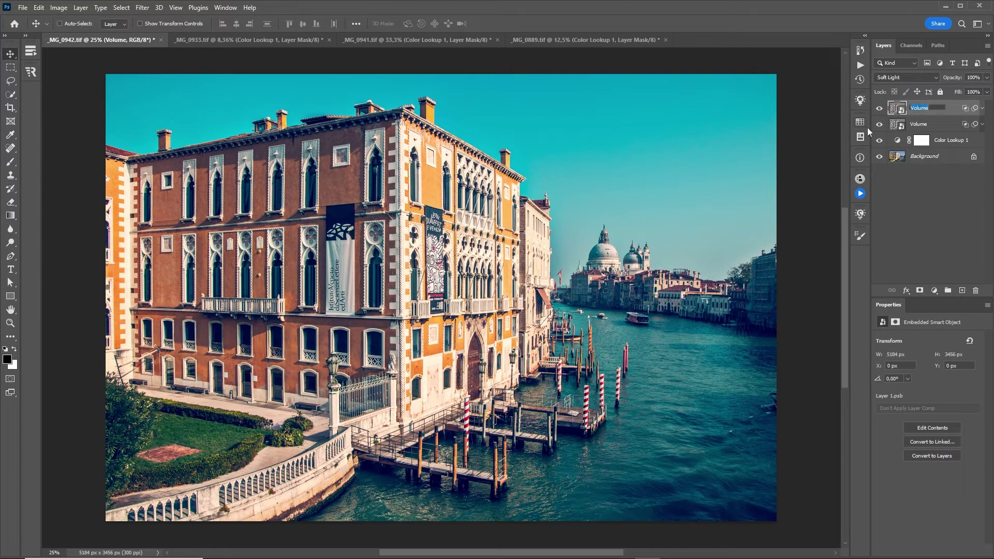
type("Nitdez")
key("Return")
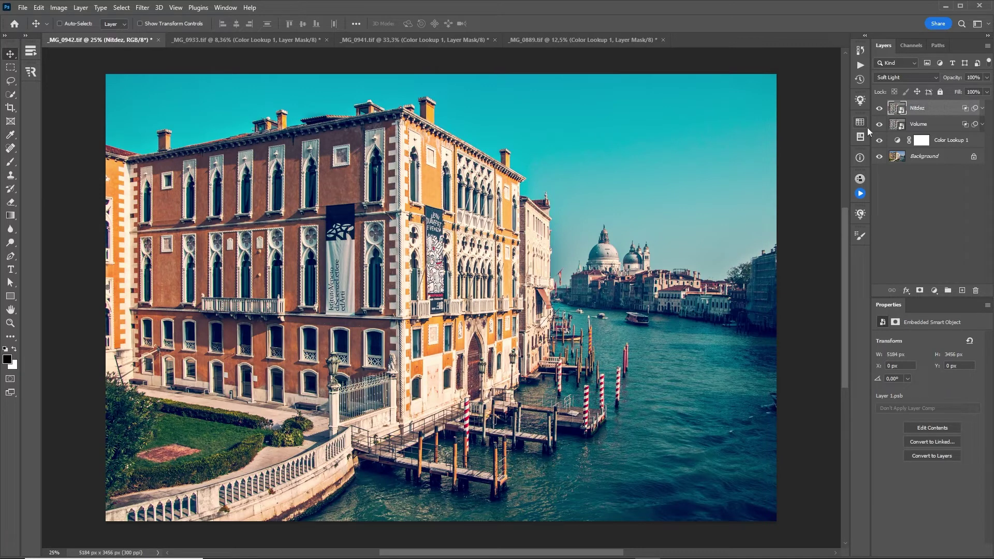
- Set the Nitdez layer's High Pass radius to 1 pixel and its blend mode to Linear Light
left_click(983, 108)
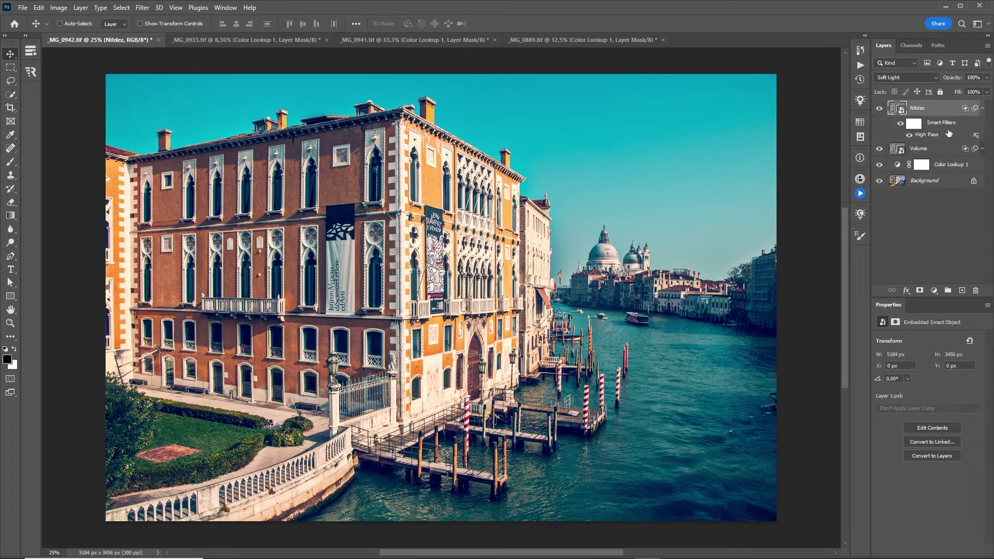
double_click(927, 135)
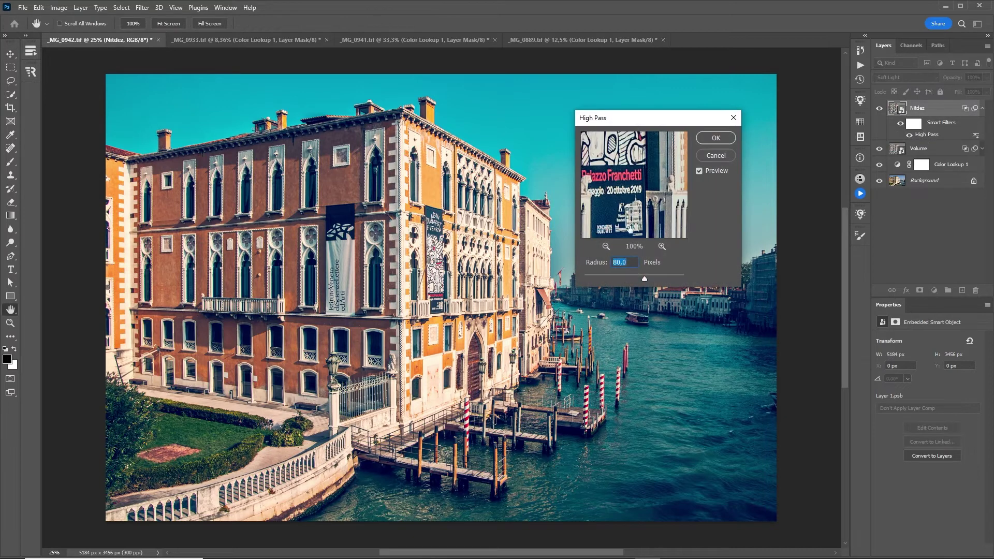
type("1")
key("Return")
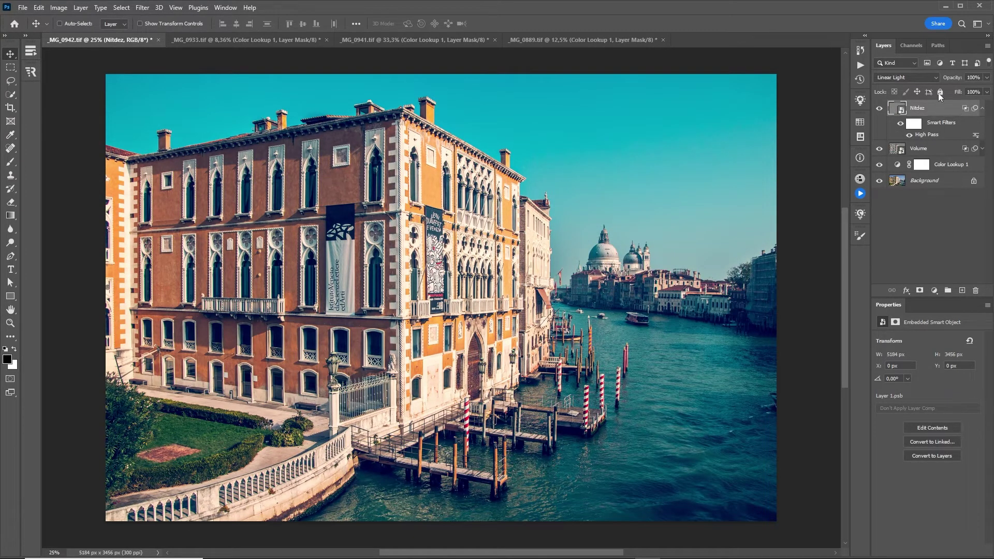
- Examine the lampposts and wooden piers up close with the Nitdez layer hidden and shown
key("z")
left_click_drag(456, 357, 534, 326)
left_click_drag(534, 337, 405, 61)
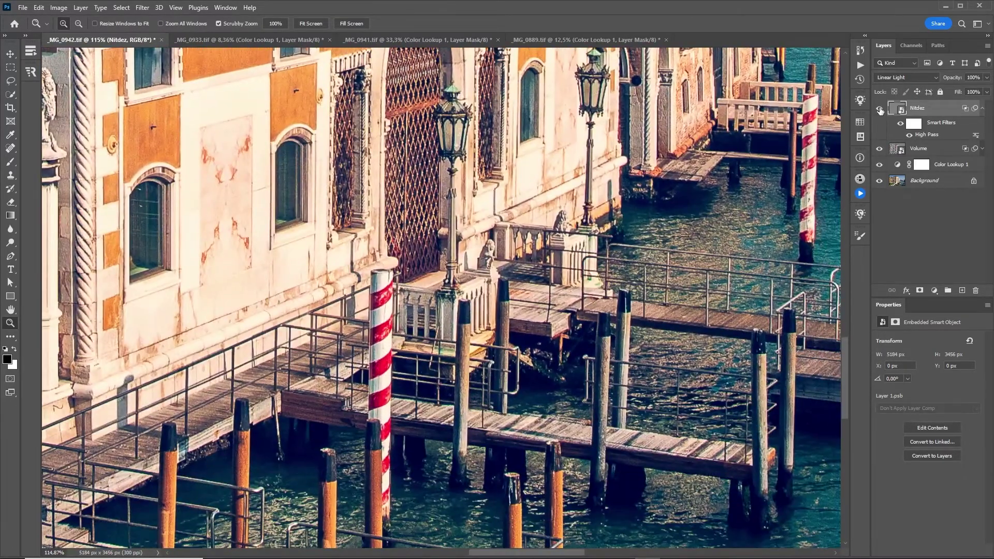
left_click(879, 109)
- Reset the Nitdez layer's Blend If range for the underlying layer to 0 and 255, and compare the photo with the layer hidden and shown
double_click(950, 113)
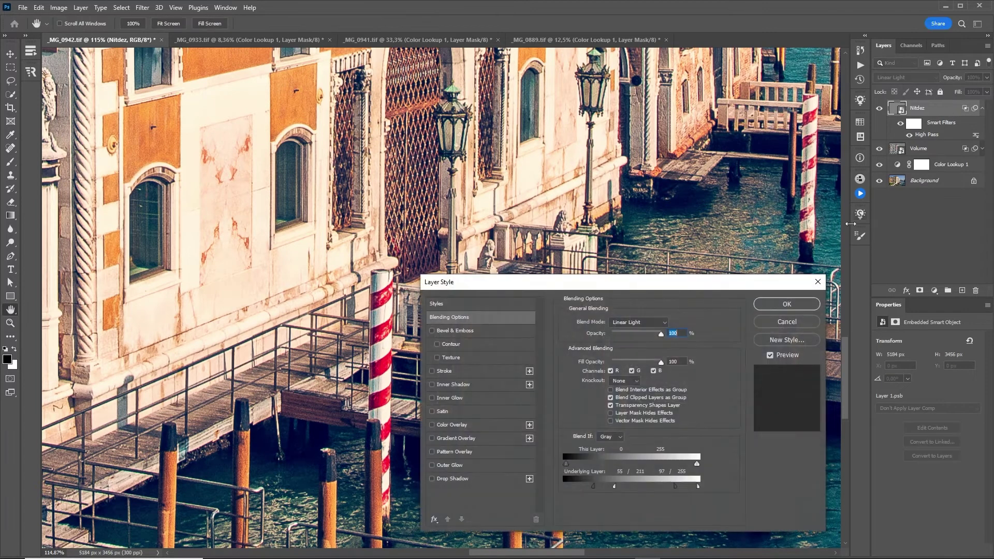
mouse_move(562, 490)
left_mouse_down()
mouse_move(601, 490)
mouse_move(553, 492)
left_mouse_up()
left_click_drag(614, 488, 722, 489)
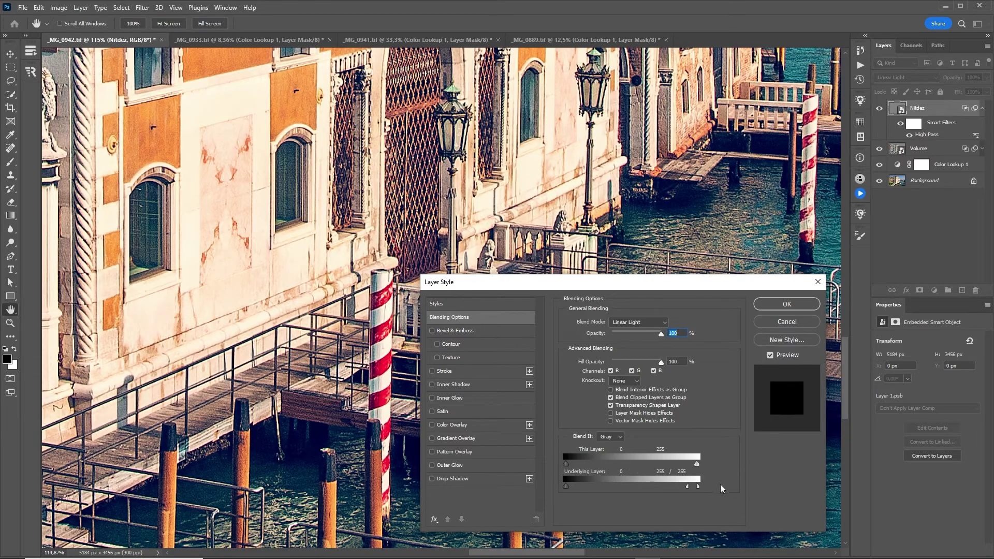
left_click(795, 309)
scroll(582, 282, "down", 8)
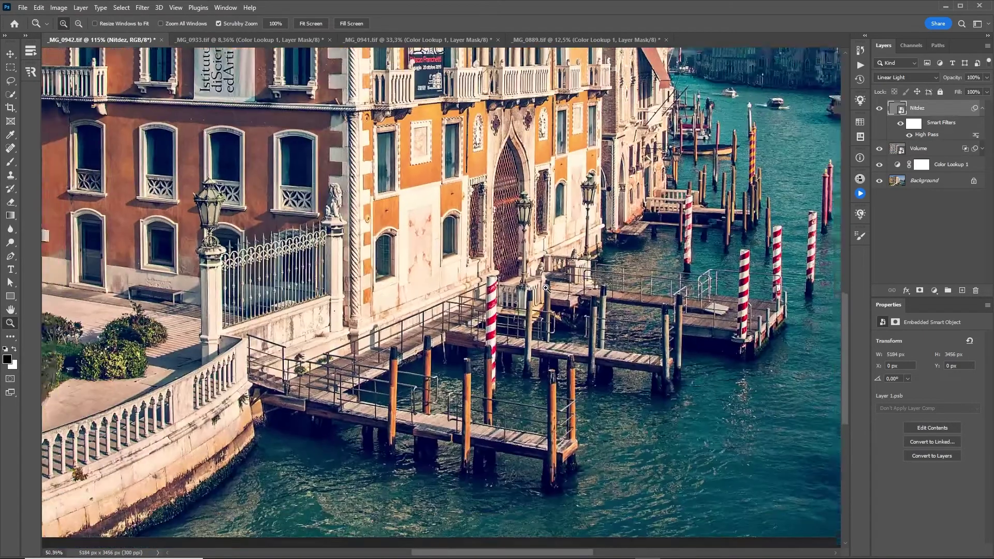
left_click_drag(494, 147, 586, 379)
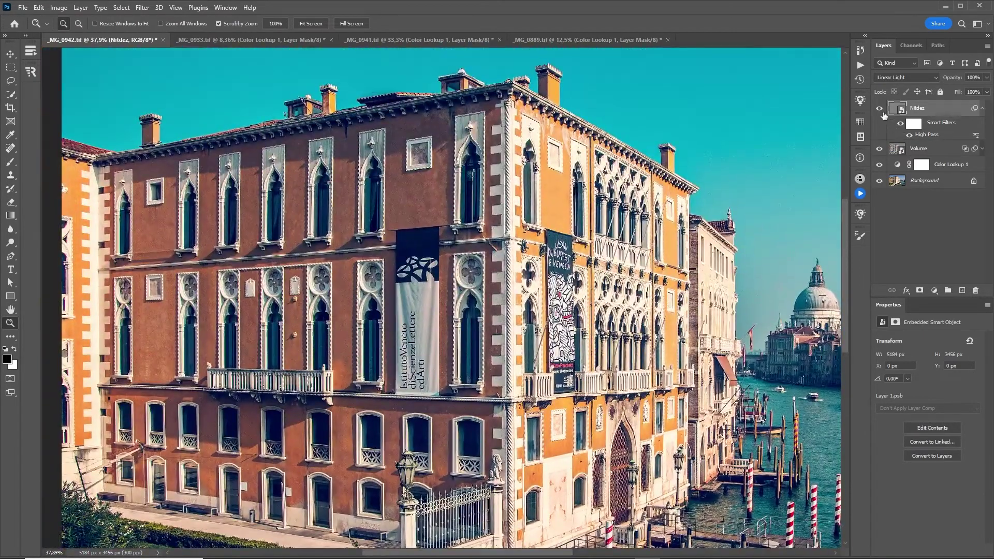
left_click(880, 109)
left_click(880, 110)
- Collapse the layers' smart filter lists and check the Volume layer's blending options without changing them
scroll(554, 291, "down", 3)
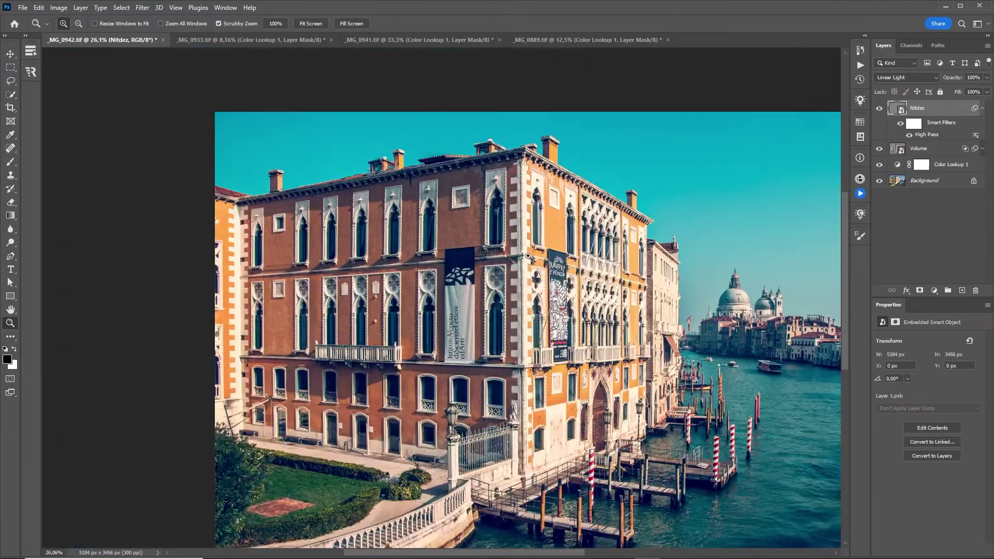
scroll(532, 260, "up", 1)
left_click(982, 109)
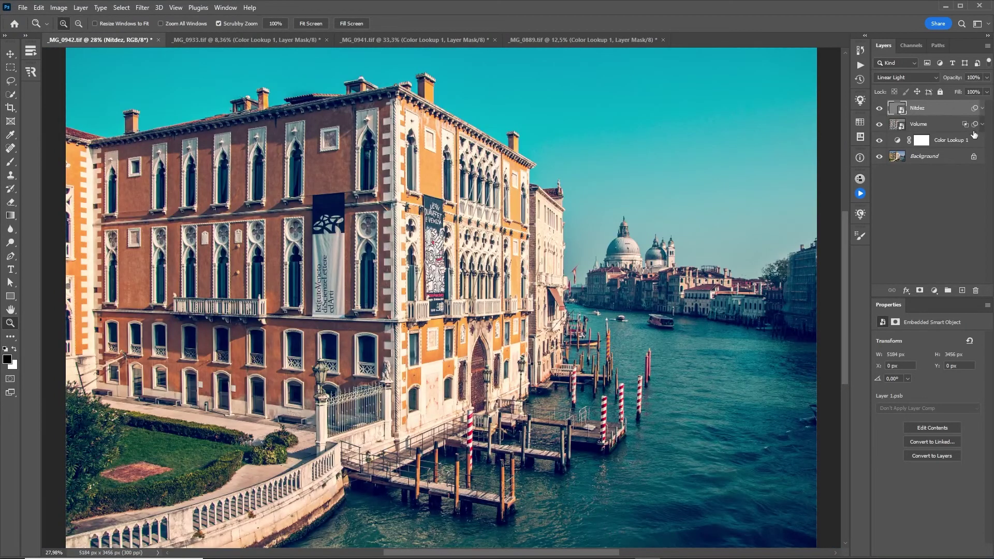
left_click(947, 127)
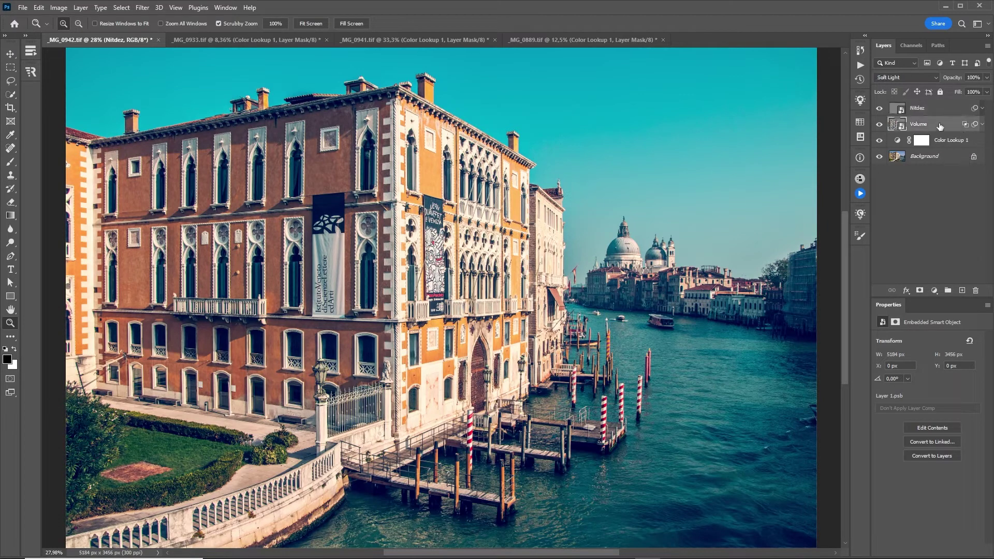
double_click(936, 129)
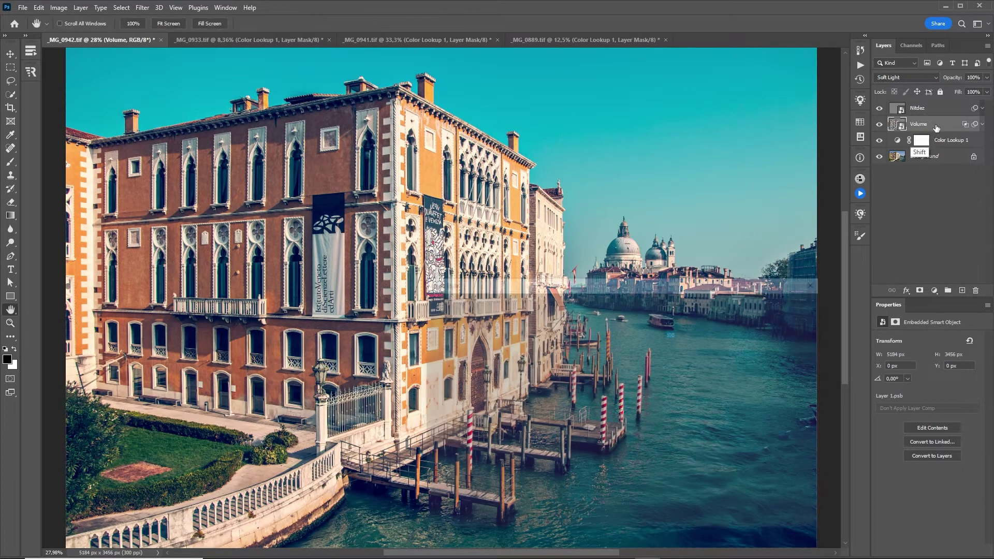
left_click(817, 282)
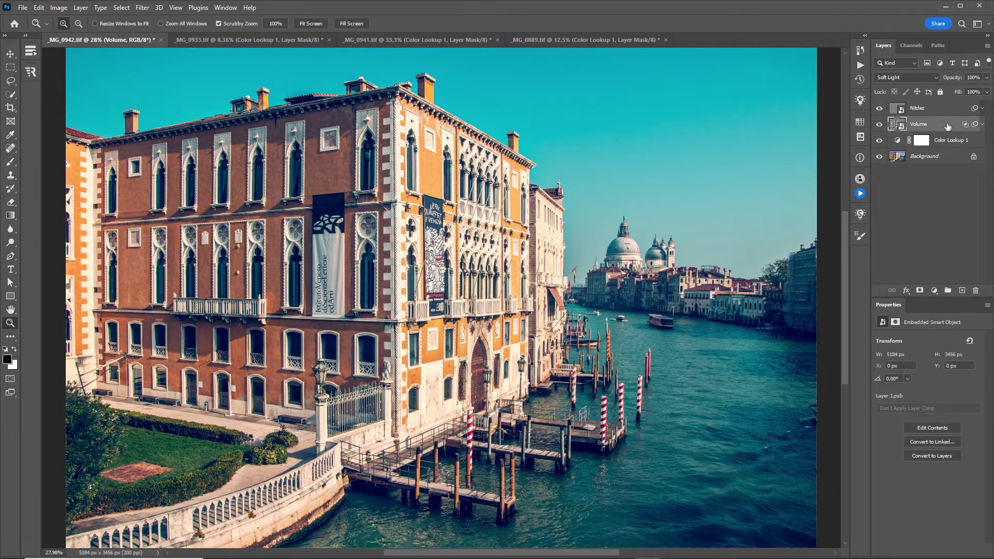
- Group the Volume and Nitdez layers, and compare the photo with the group and the Color Lookup 1 layer hidden and shown
left_click(922, 108, "shift")
key("ctrl+g")
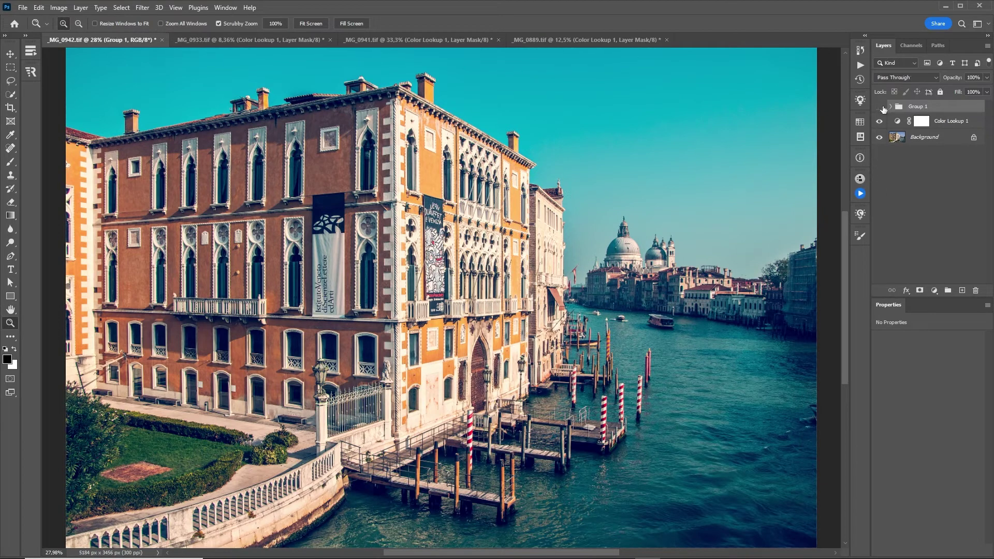
left_click(880, 107)
left_click(881, 107)
left_click(880, 106)
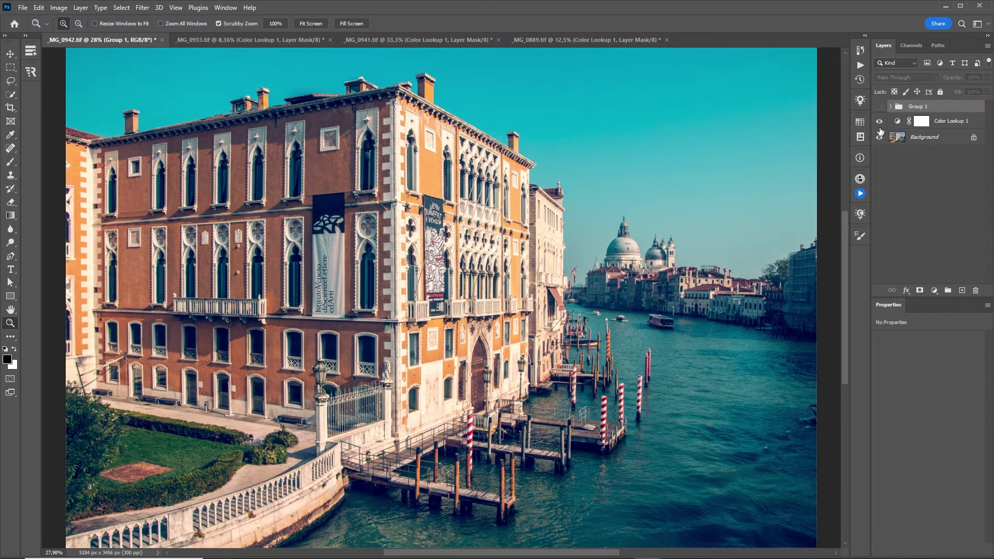
left_click(880, 122)
left_click(880, 122)
left_click(880, 107)
left_click(891, 106)
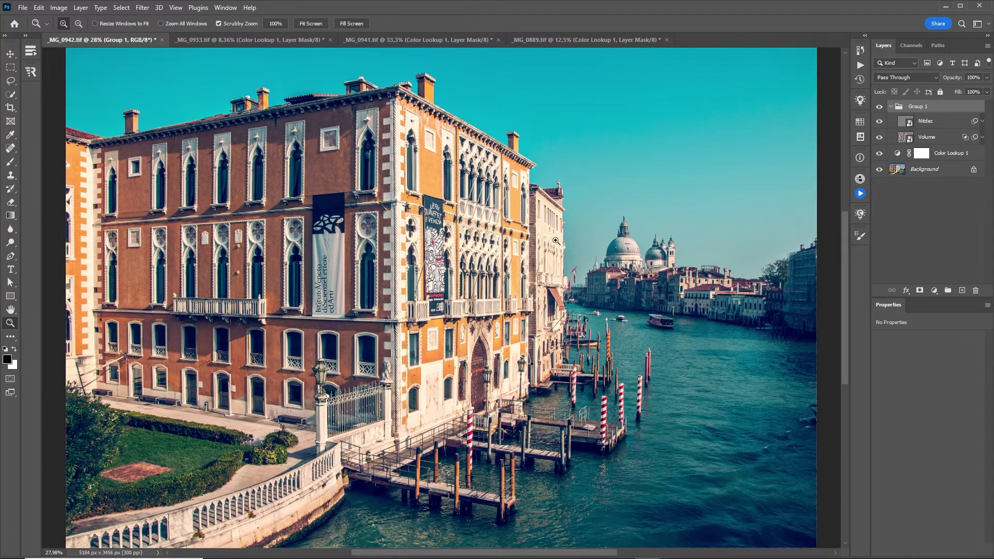
- Look through the graded photos _MG_0889 and _MG_0933 and bring up _MG_0941
mouse_move(570, 236)
left_mouse_down()
mouse_move(549, 236)
mouse_move(572, 231)
left_mouse_up()
key("ctrl+shift+Tab")
key("ctrl+shift+Tab")
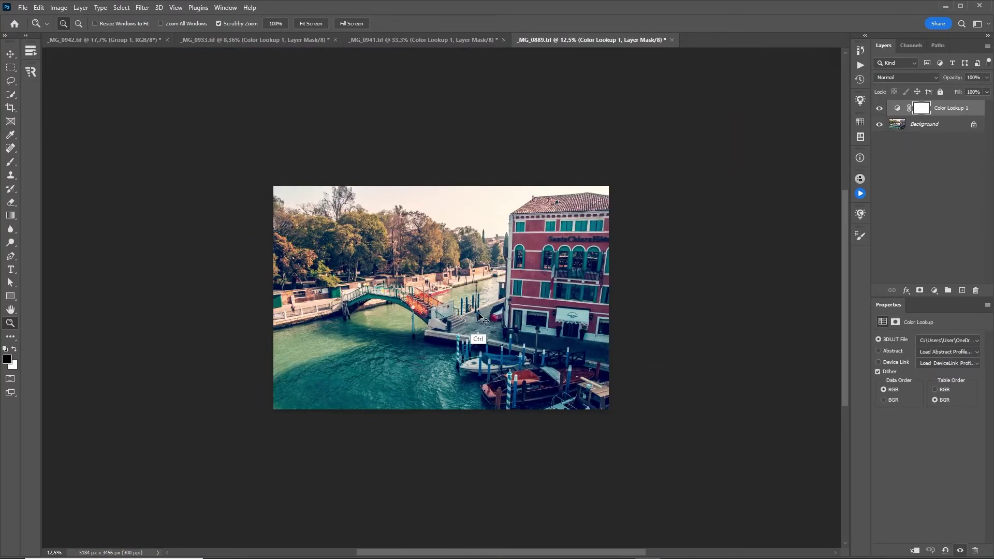
left_click_drag(463, 298, 479, 299)
key("ctrl+Tab")
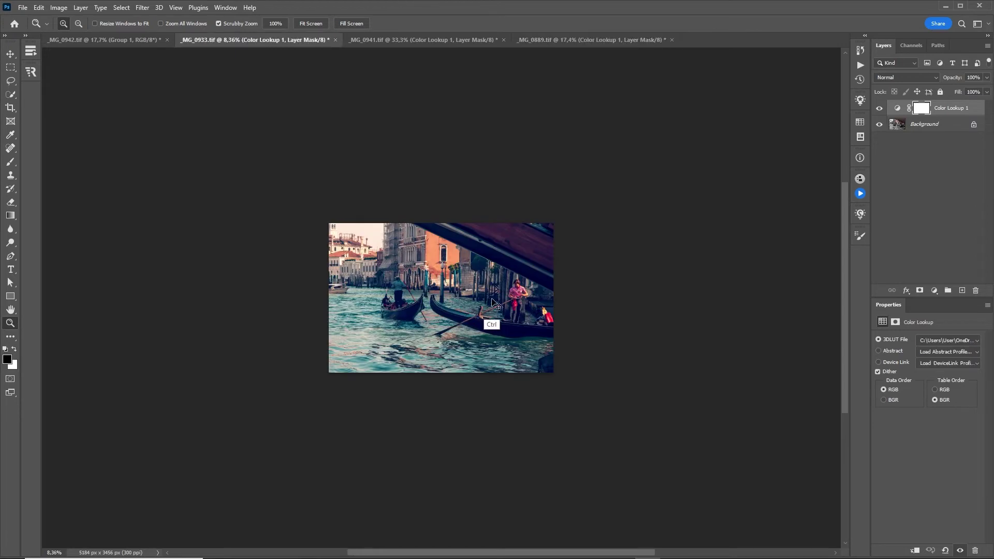
key("ctrl+Tab")
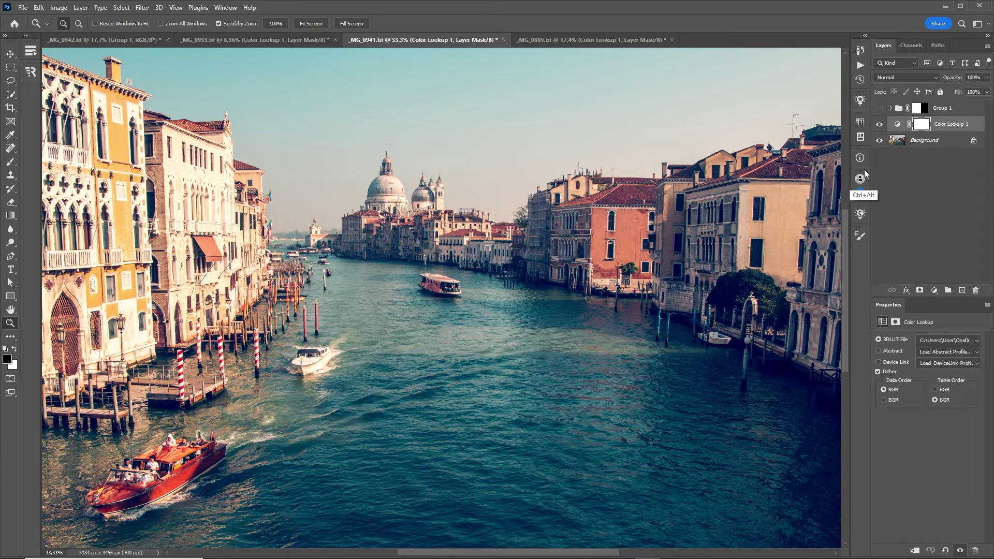
- Stamp the visible layers of _MG_0941 into a new layer named Volume and convert it to a smart object
key("ctrl+shift+alt+e")
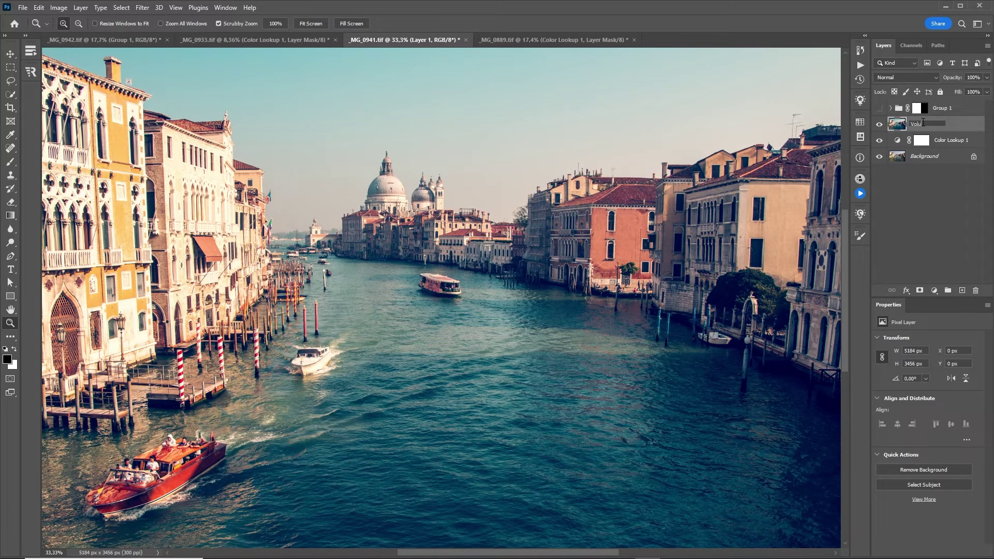
key("Return")
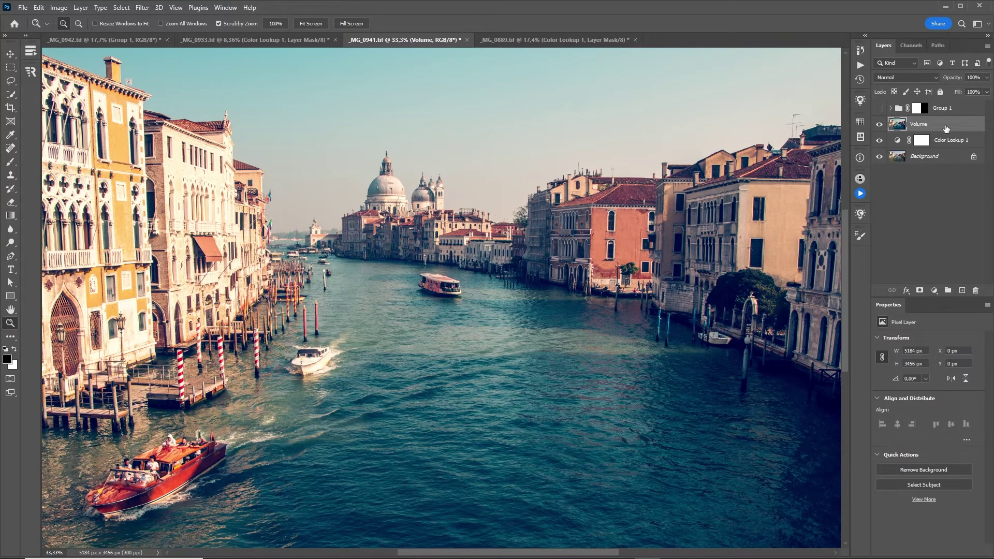
right_click(943, 128)
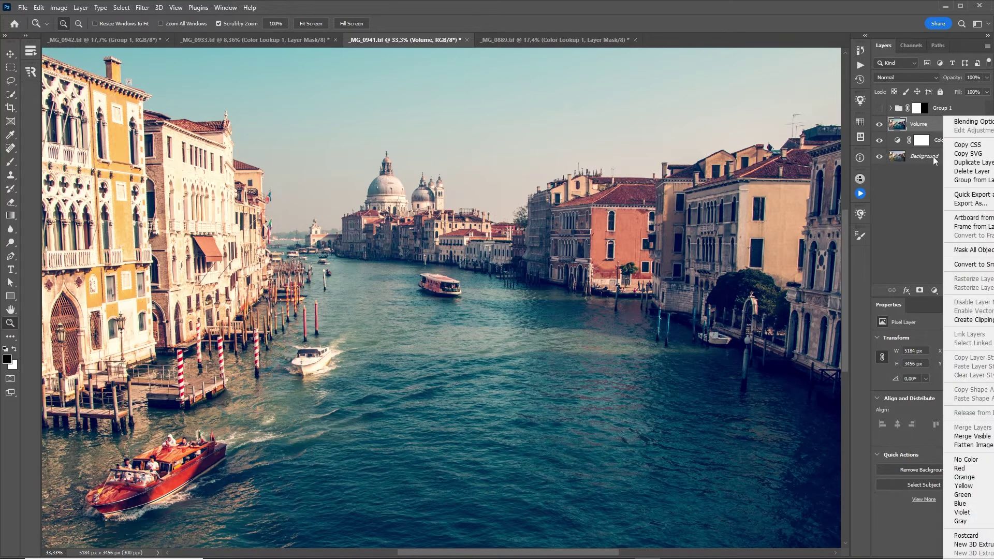
left_click(972, 264)
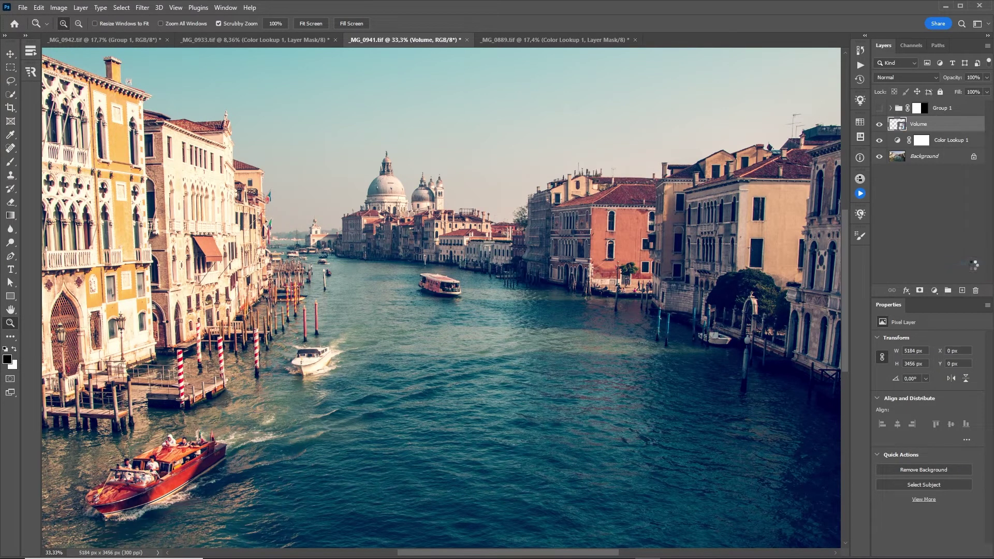
- Apply a High Pass filter with a 1 pixel radius to the Volume layer and set its blend mode to Linear Light
left_click(143, 8)
left_click(164, 17)
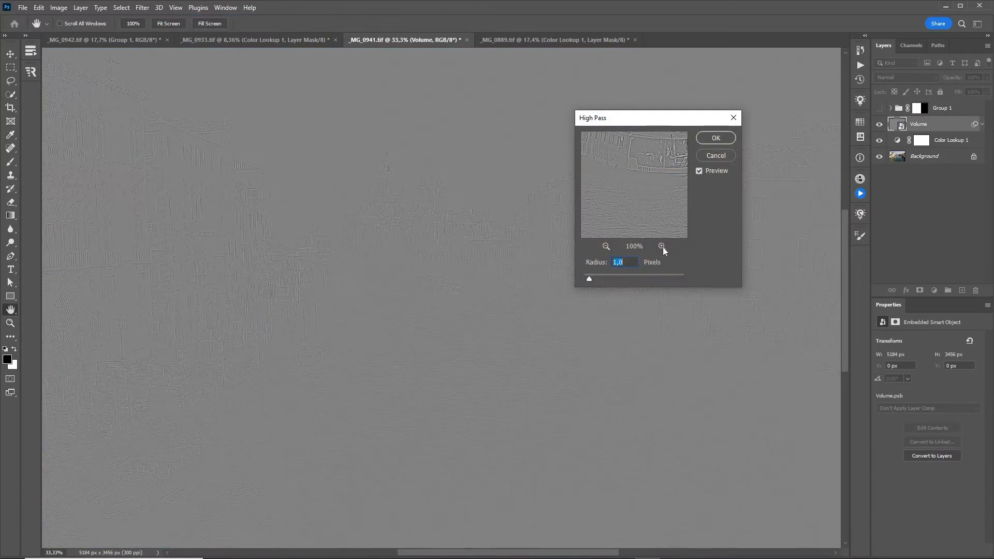
key("Return")
key("v")
key("shift+alt+j")
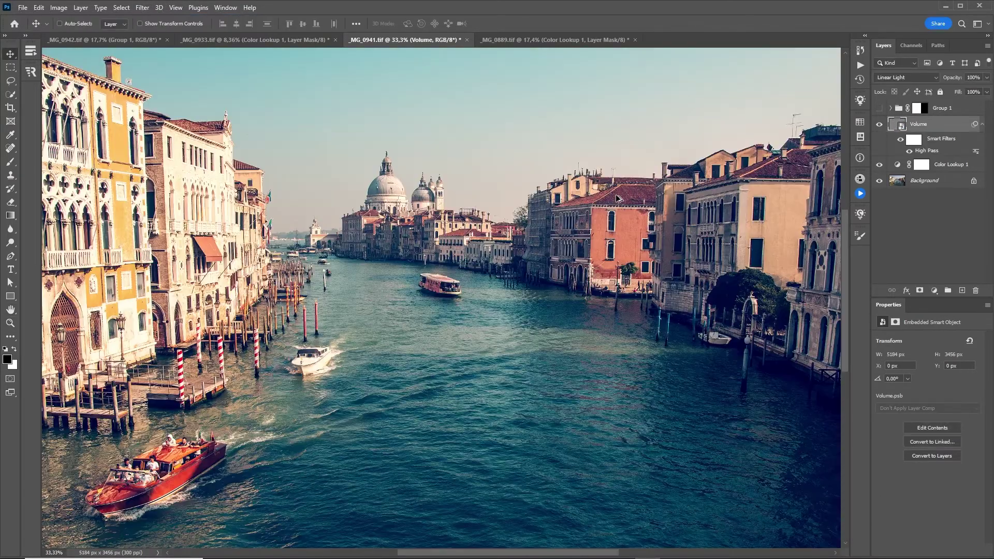
- Duplicate the Volume layer, set the copy's High Pass radius to 80 pixels and its blend mode to Soft Light
left_click(982, 125)
key("ctrl+j")
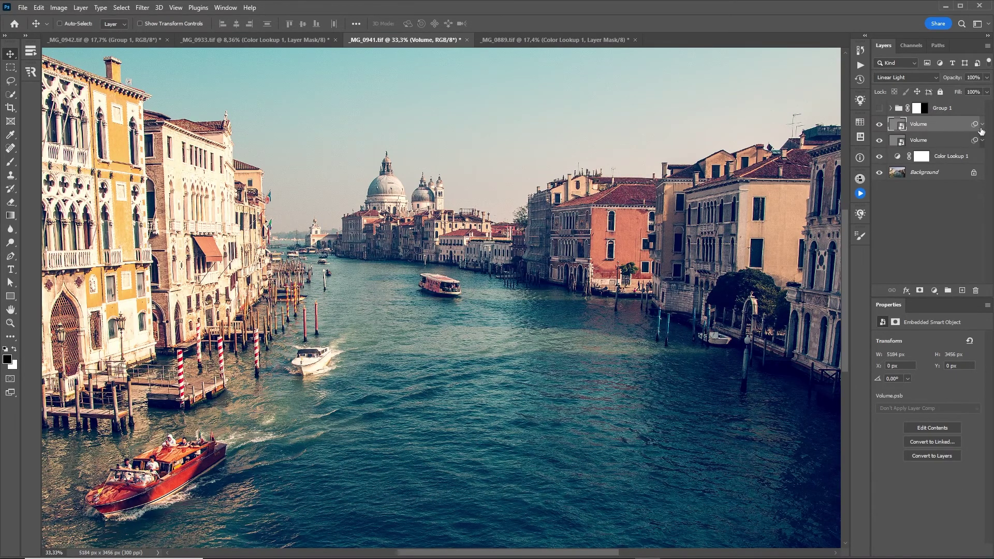
double_click(927, 151)
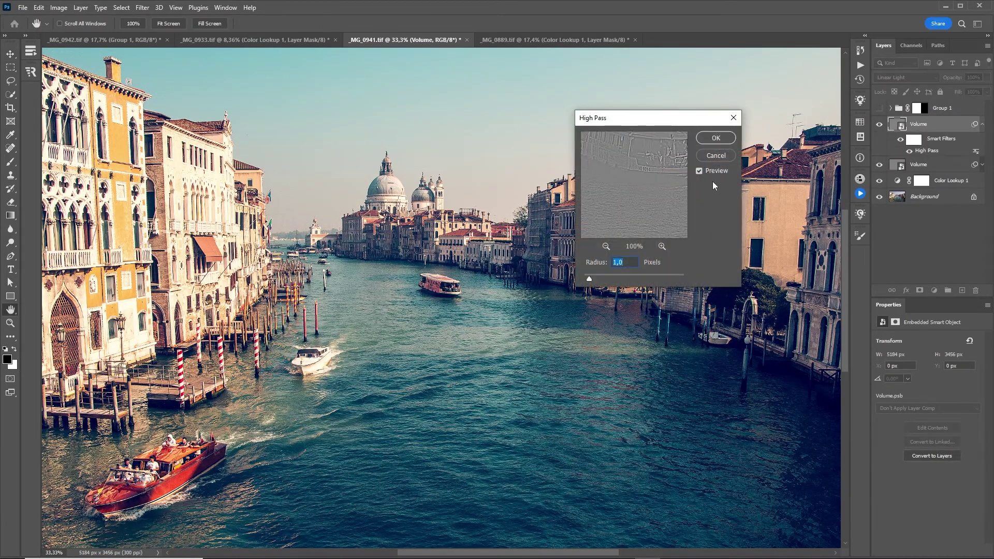
type("80")
key("Return")
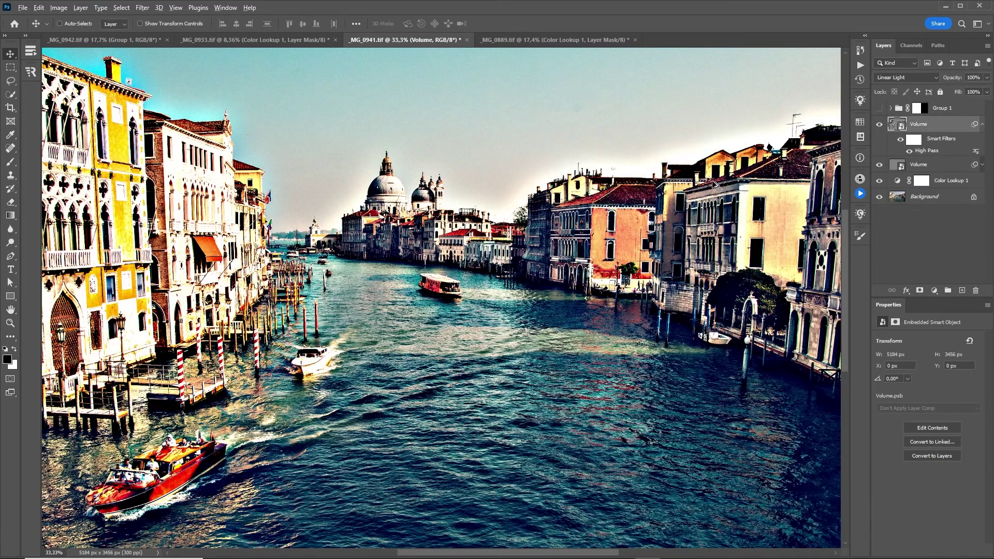
key("alt+shift+f")
key("z")
left_click_drag(522, 217, 505, 220)
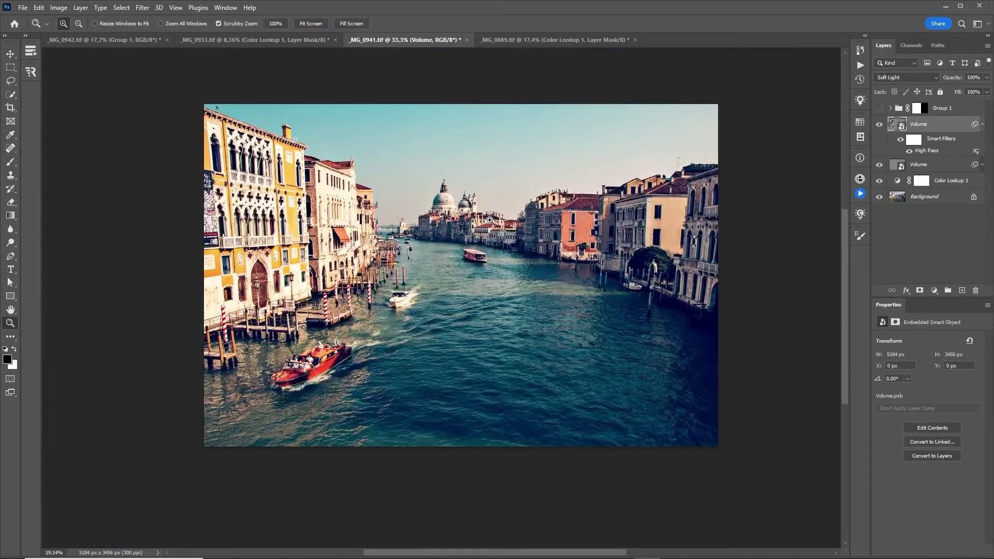
- Split the upper Volume layer's dark and light Blend If sliders for the underlying layer to soften the effect in shadows and highlights
double_click(955, 128)
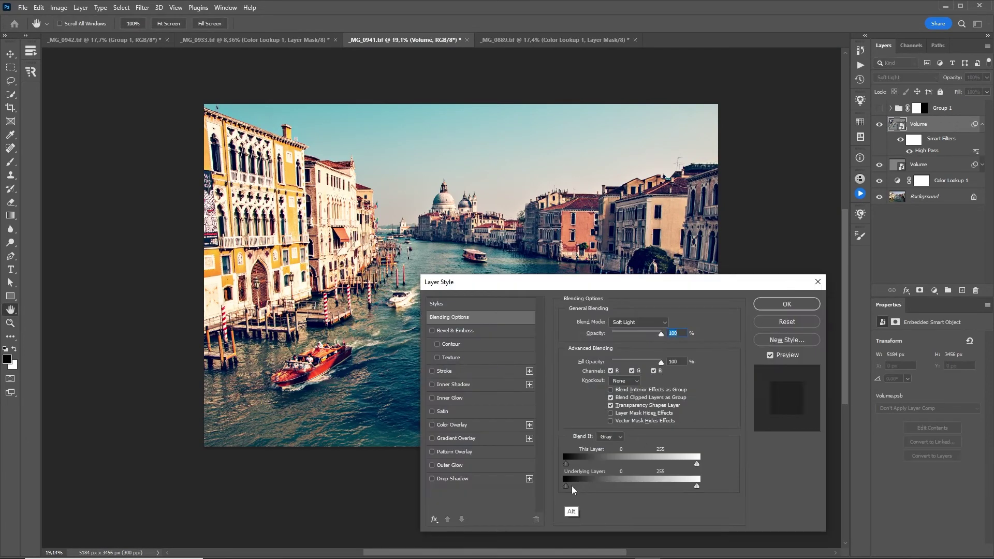
left_click_drag(566, 487, 651, 489)
left_click_drag(565, 487, 584, 487)
left_click_drag(697, 487, 623, 496)
left_click(787, 304)
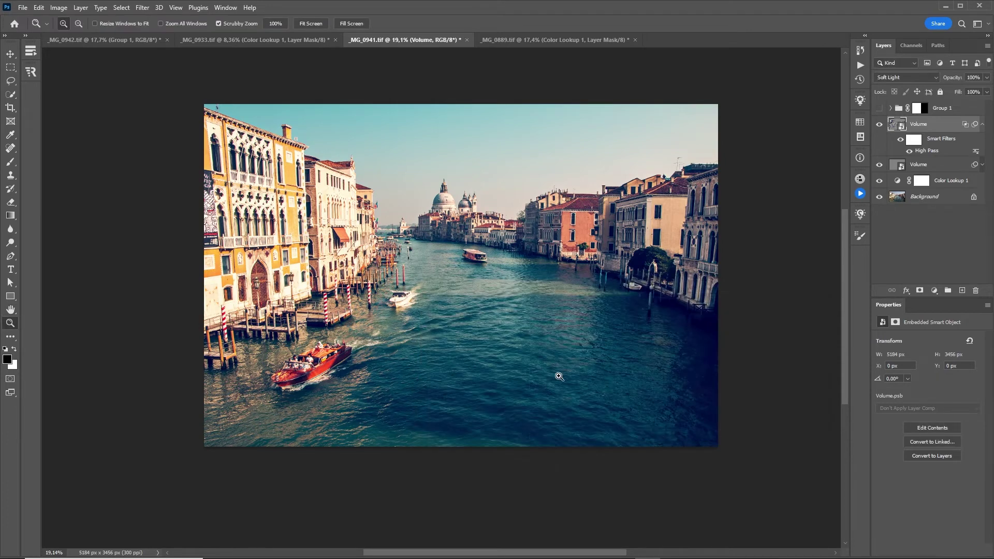
key("z")
left_click_drag(558, 375, 549, 326)
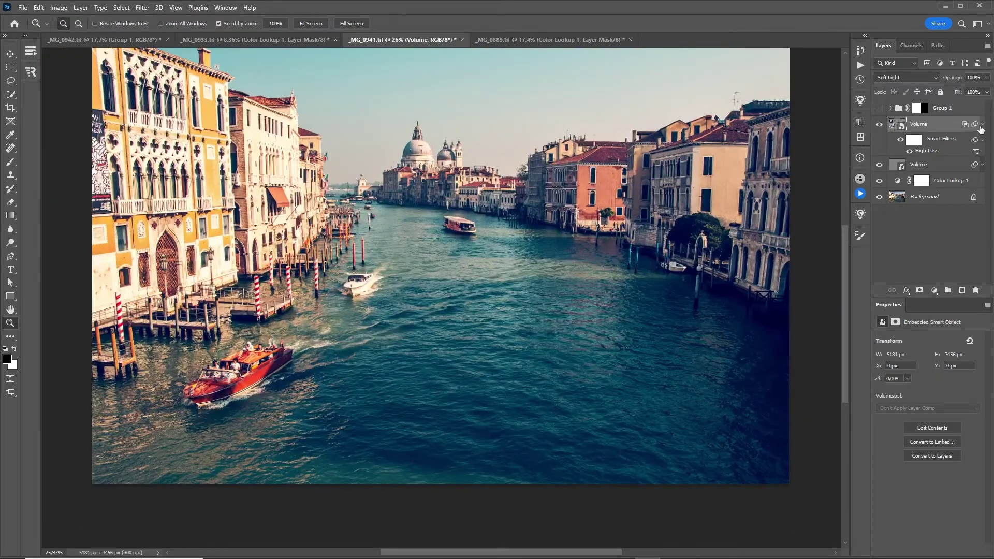
- Group the two Volume layers, and compare the photo with the group and the Color Lookup 1 layer hidden and shown
left_click(920, 164, "shift")
key("ctrl+g")
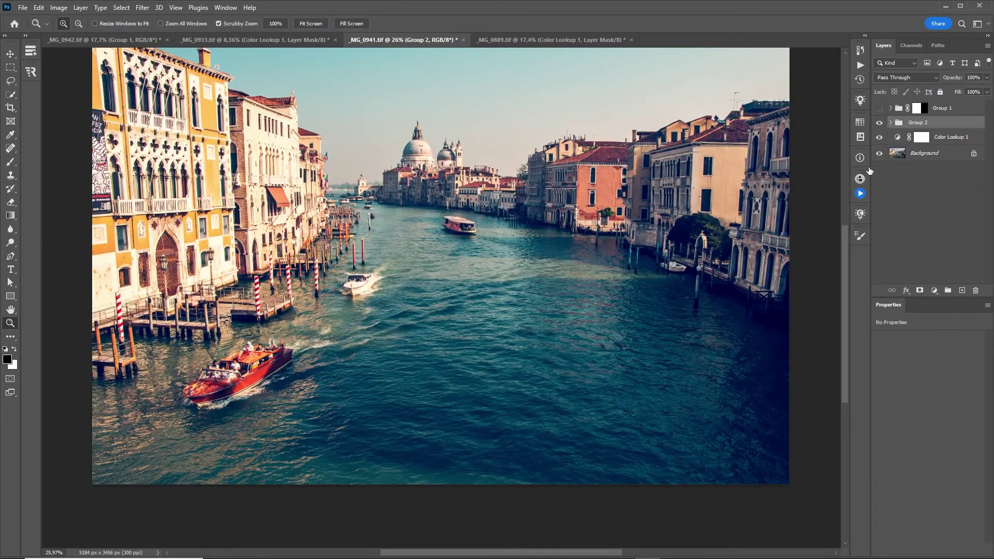
left_click(881, 124)
left_click(880, 124)
left_click_drag(510, 239, 561, 276)
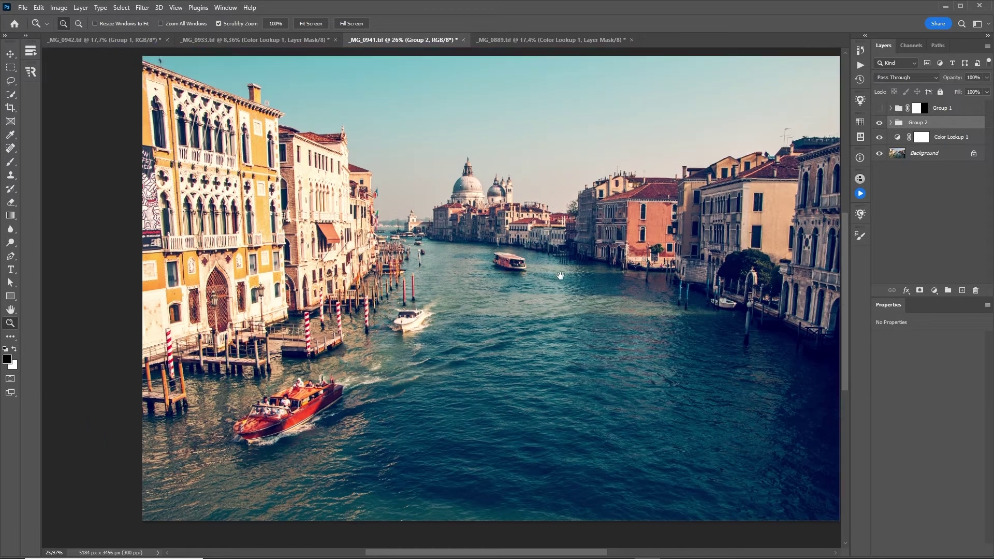
left_click(879, 138)
left_click(881, 138)
key("ctrl+minus")
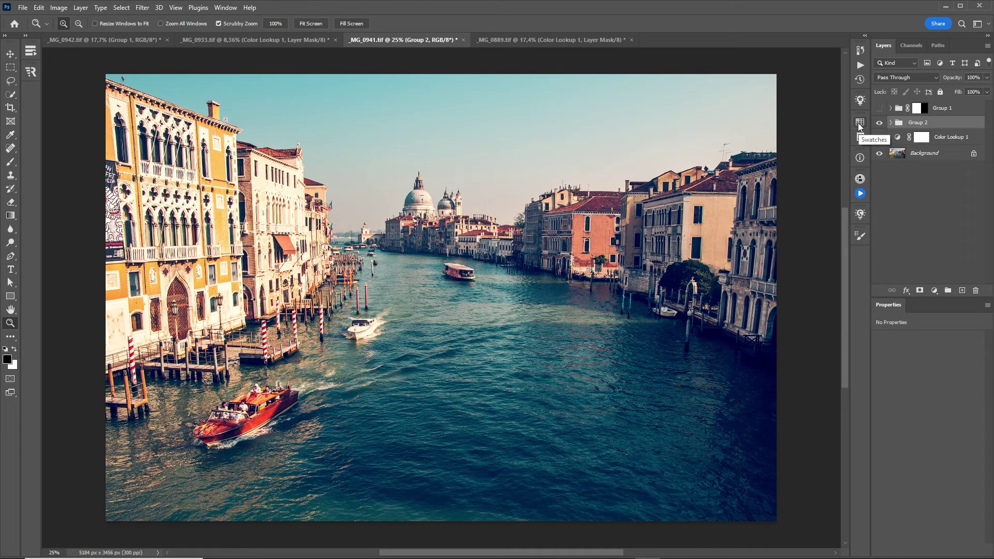
- Switch to Bridge, clear the three-star rating filter in the Venezia folder, and open _MG_0920.CR2 in Camera Raw
mouse_move(554, 557)
left_click(622, 550)
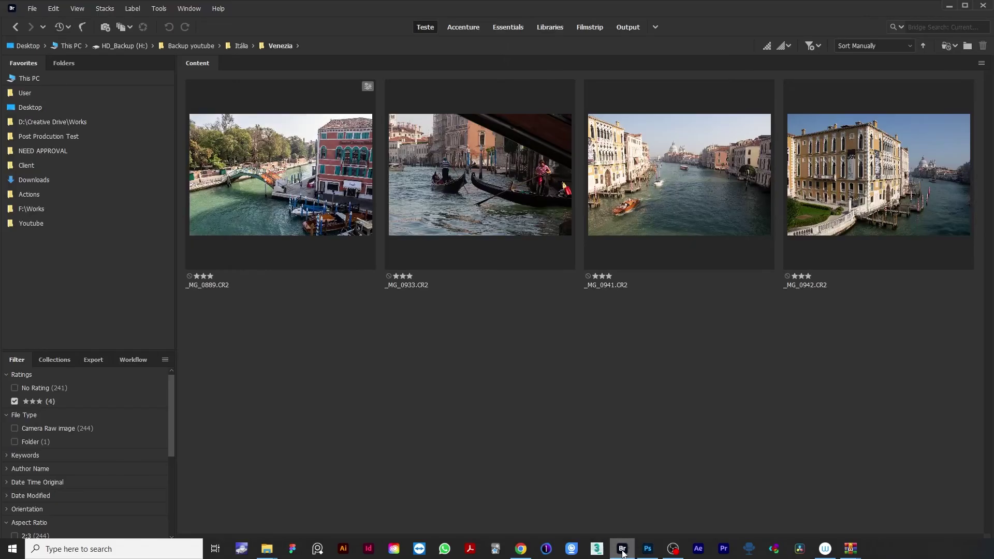
scroll(626, 330, "down", 15)
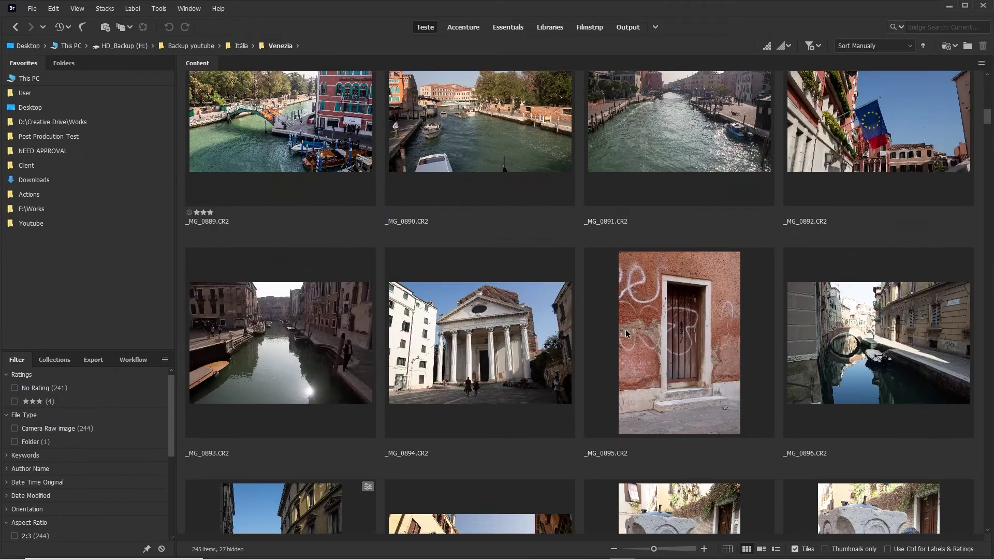
scroll(673, 352, "down", 5)
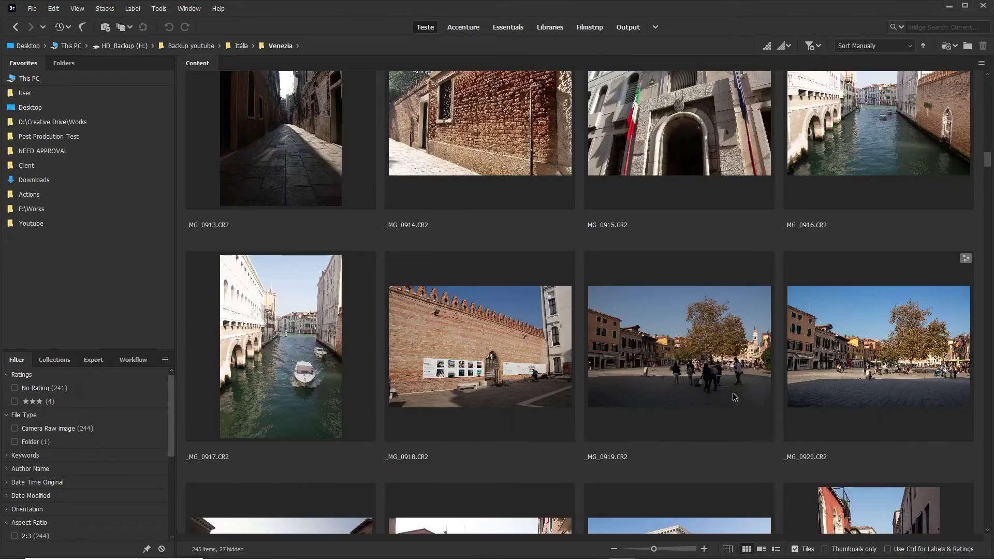
double_click(923, 354)
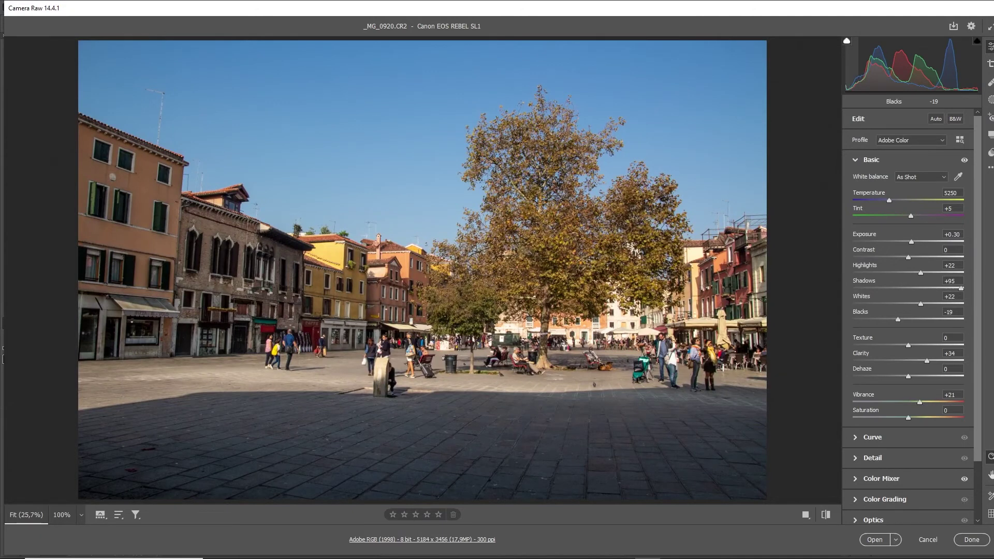
- Set Blacks to -60, Highlights to +77, Shadows to +97 and Exposure to +0.48 for _MG_0920.CR2, and open it in Photoshop
left_click_drag(852, 68, 831, 67)
left_click_drag(958, 81, 972, 82)
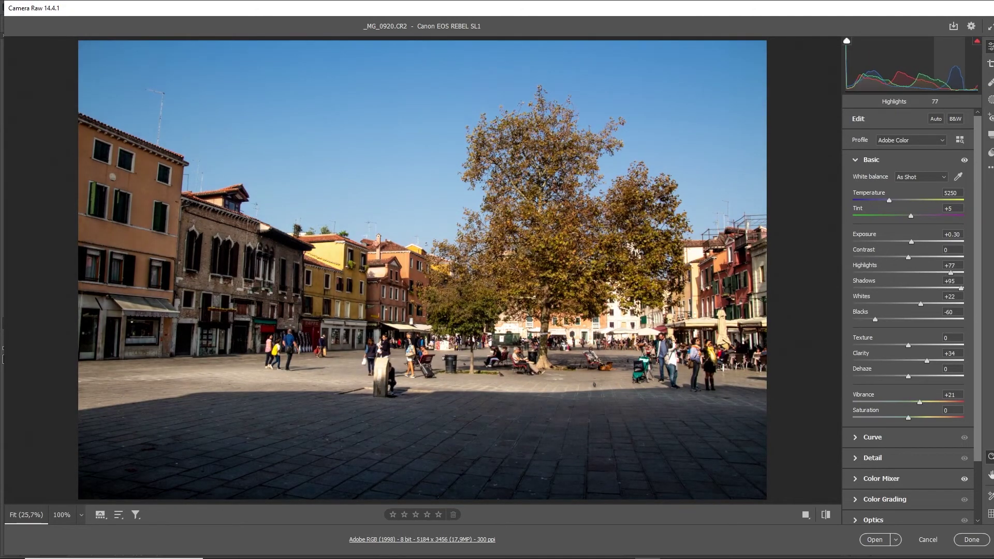
left_click_drag(911, 77, 877, 73)
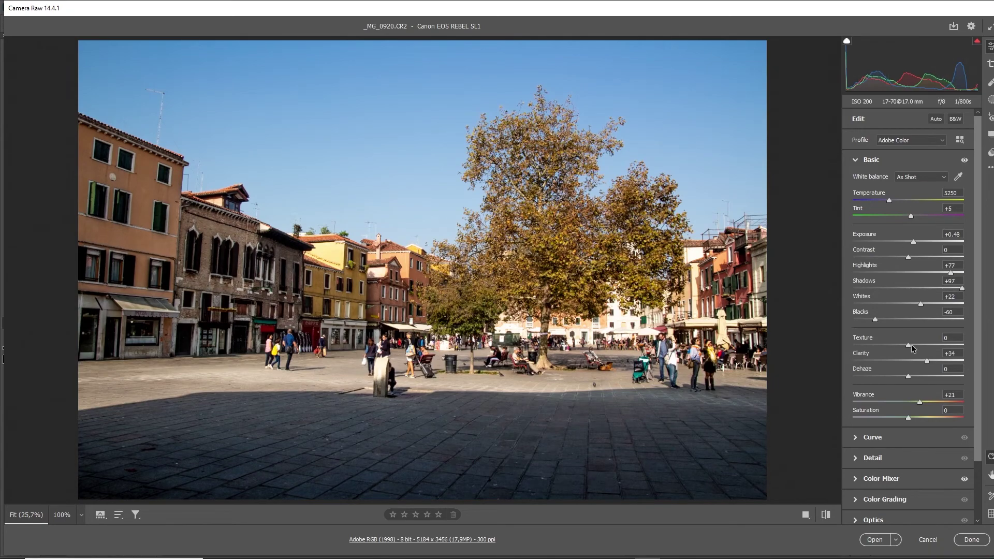
left_click(876, 540)
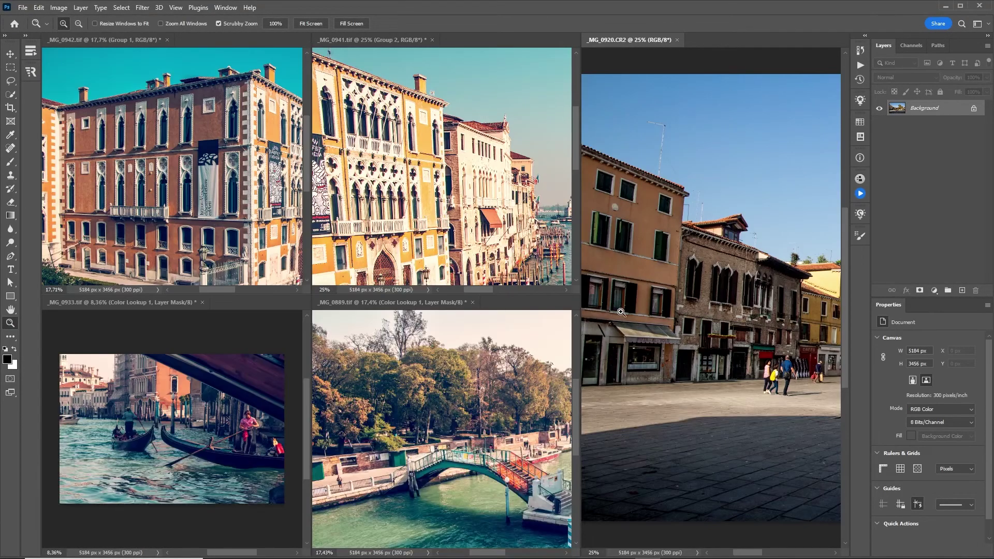
- Copy the Color Lookup 1 layer from _MG_0941 onto _MG_0920, centred, and consolidate all open documents into tabs
left_click(464, 239)
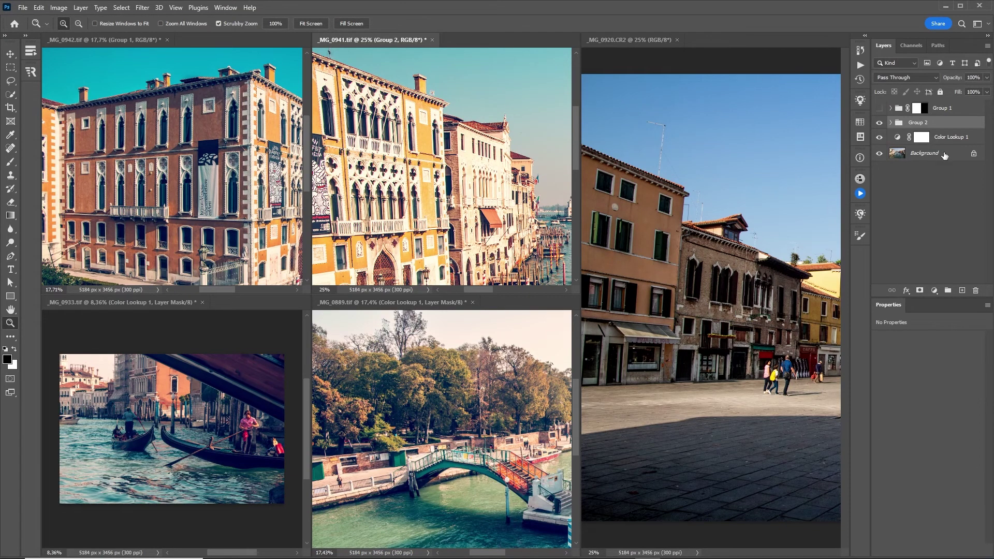
left_click_drag(950, 144, 757, 240)
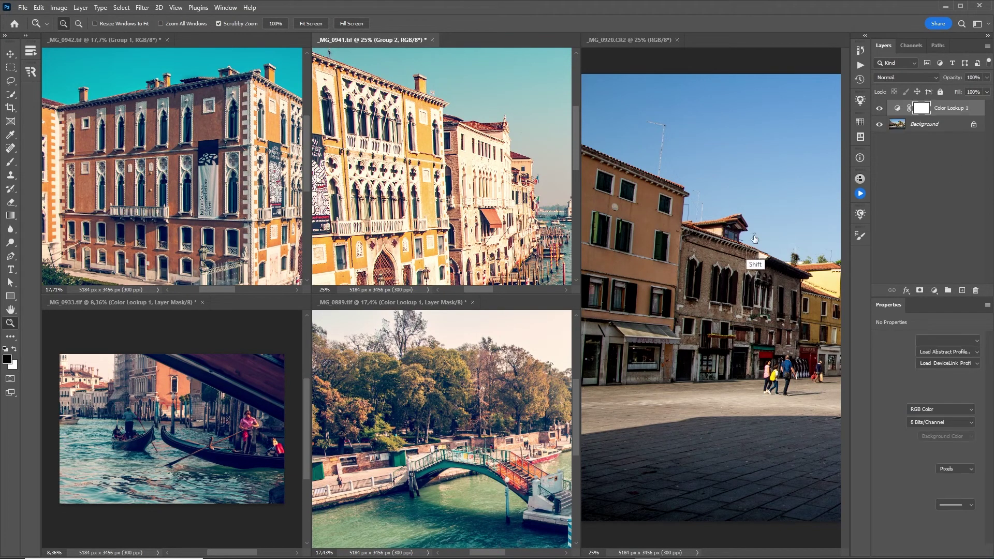
left_click(226, 7)
mouse_move(240, 20)
left_click(374, 106)
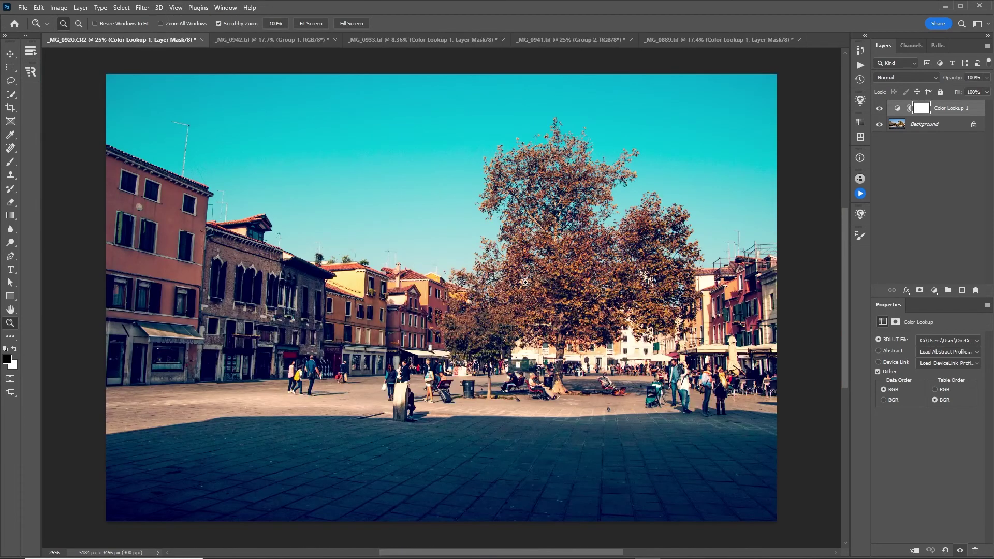
- Compare the _MG_0920 photo with its Color Lookup 1 layer hidden and shown
left_click_drag(513, 282, 506, 282)
left_click(879, 108)
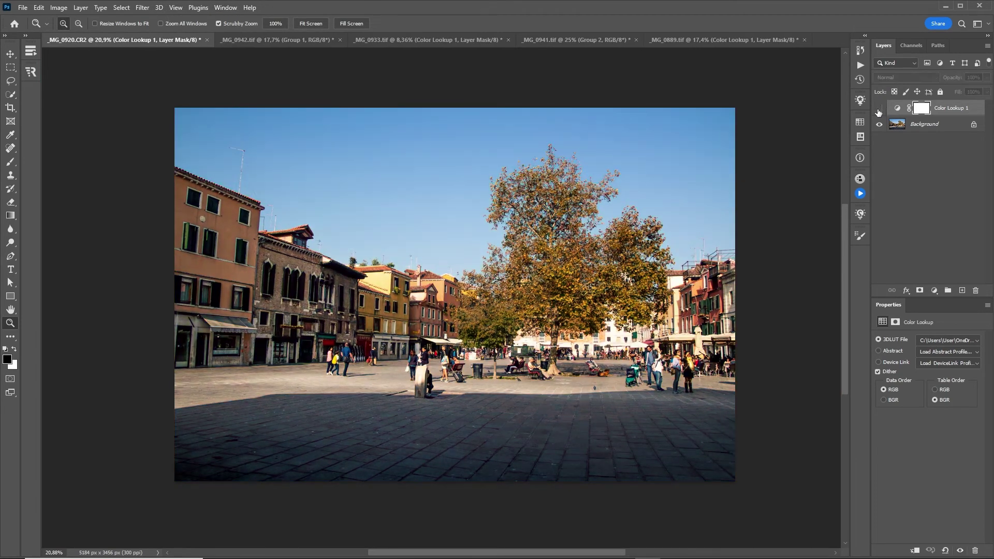
left_click(880, 109)
left_click(879, 109)
left_click(879, 109)
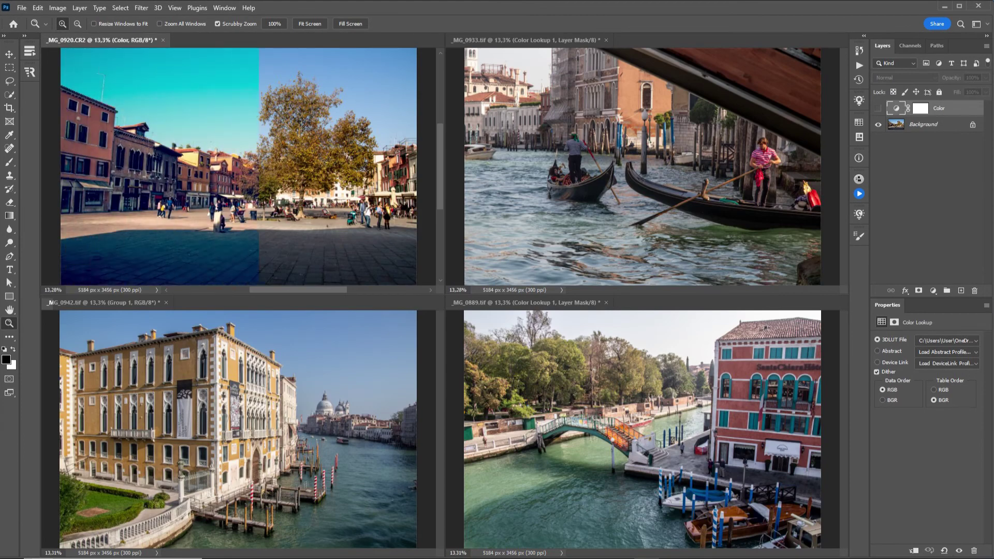